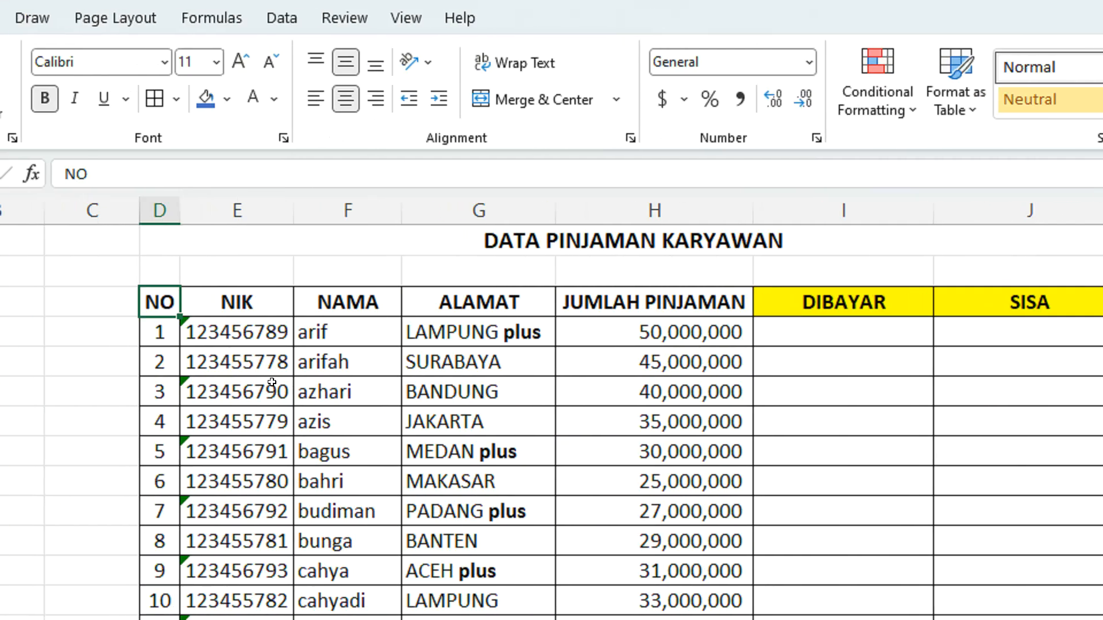
Look through the rows of the employee loan table, from the headings to record 30
{"action": "scroll", "coordinate": [271, 383], "scroll_direction": "down", "scroll_amount": 2, "text": "ctrl"}
{"action": "scroll", "coordinate": [272, 375], "scroll_direction": "up", "scroll_amount": 1, "text": "ctrl"}
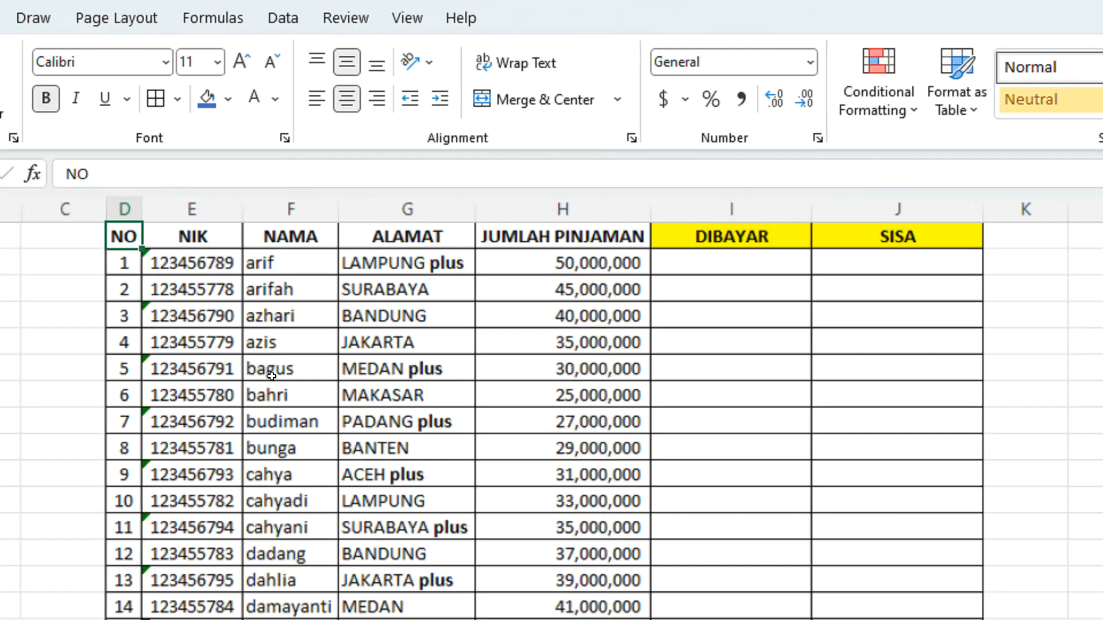
{"action": "scroll", "coordinate": [322, 410], "scroll_direction": "up", "scroll_amount": 1}
{"action": "scroll", "coordinate": [422, 414], "scroll_direction": "down", "scroll_amount": 6}
{"action": "scroll", "coordinate": [416, 435], "scroll_direction": "down", "scroll_amount": 1}
{"action": "left_click", "coordinate": [124, 527]}
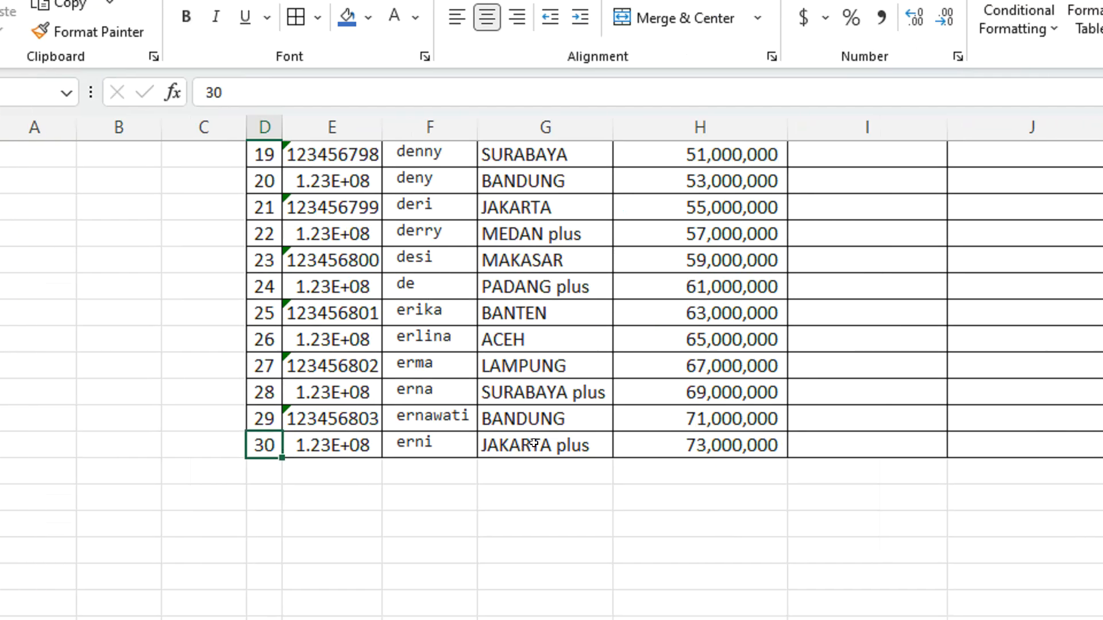
{"action": "scroll", "coordinate": [534, 443], "scroll_direction": "up", "scroll_amount": 6}
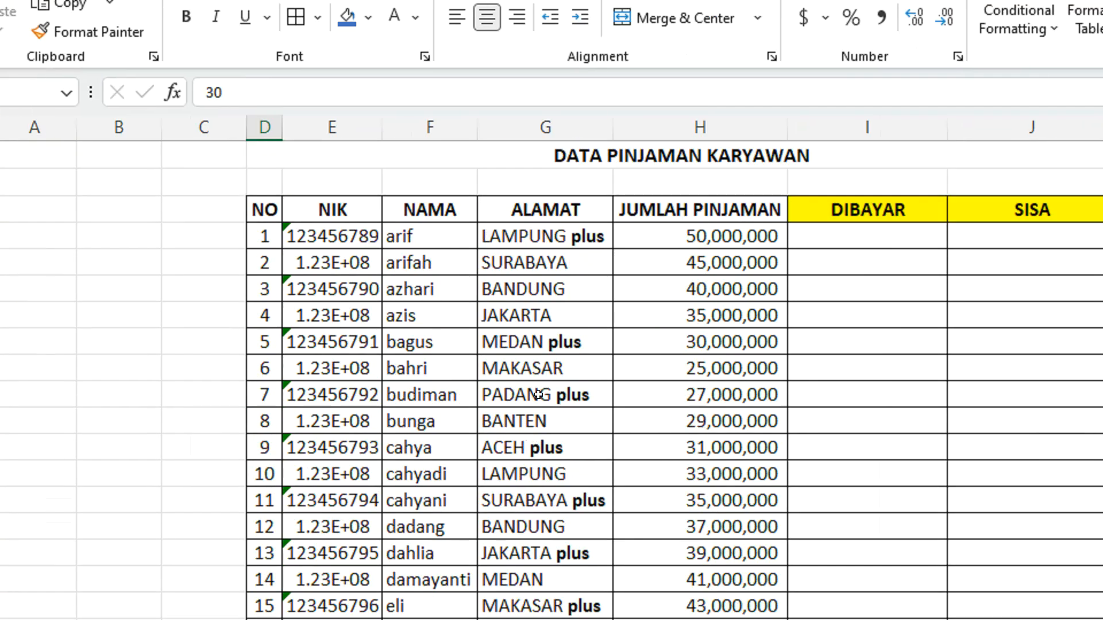
Review the loan table's NIK, NAMA, ALAMAT, JUMLAH PINJAMAN, DIBAYAR and SISA columns
{"action": "left_click", "coordinate": [341, 210]}
{"action": "left_click_drag", "start_coordinate": [381, 127], "coordinate": [386, 176]}
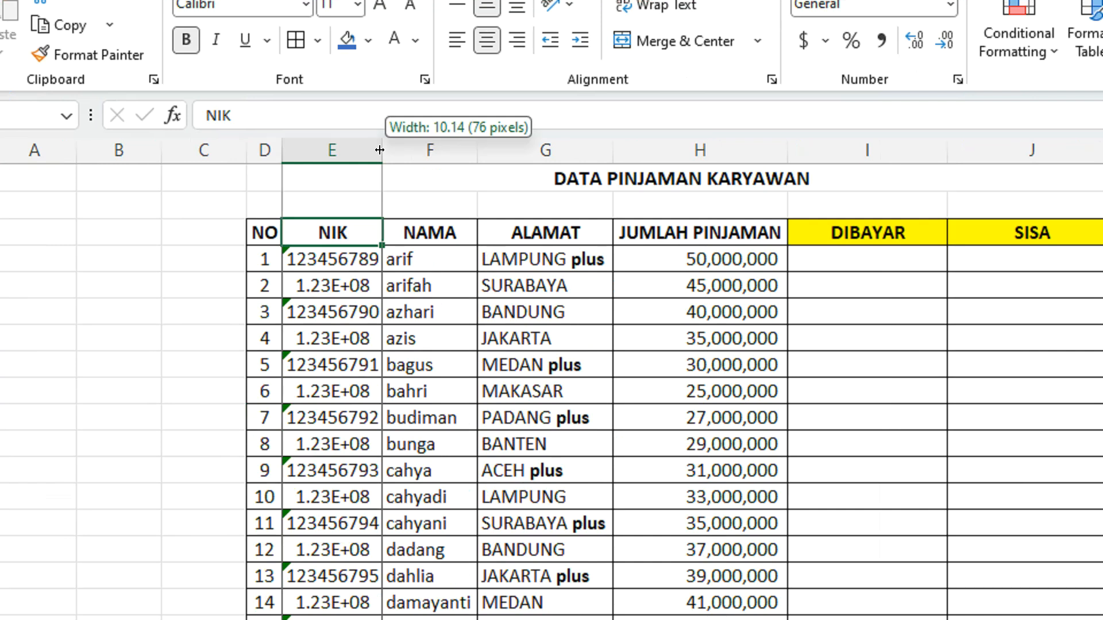
{"action": "left_click", "coordinate": [469, 235]}
{"action": "left_click", "coordinate": [549, 235]}
{"action": "left_click", "coordinate": [684, 235]}
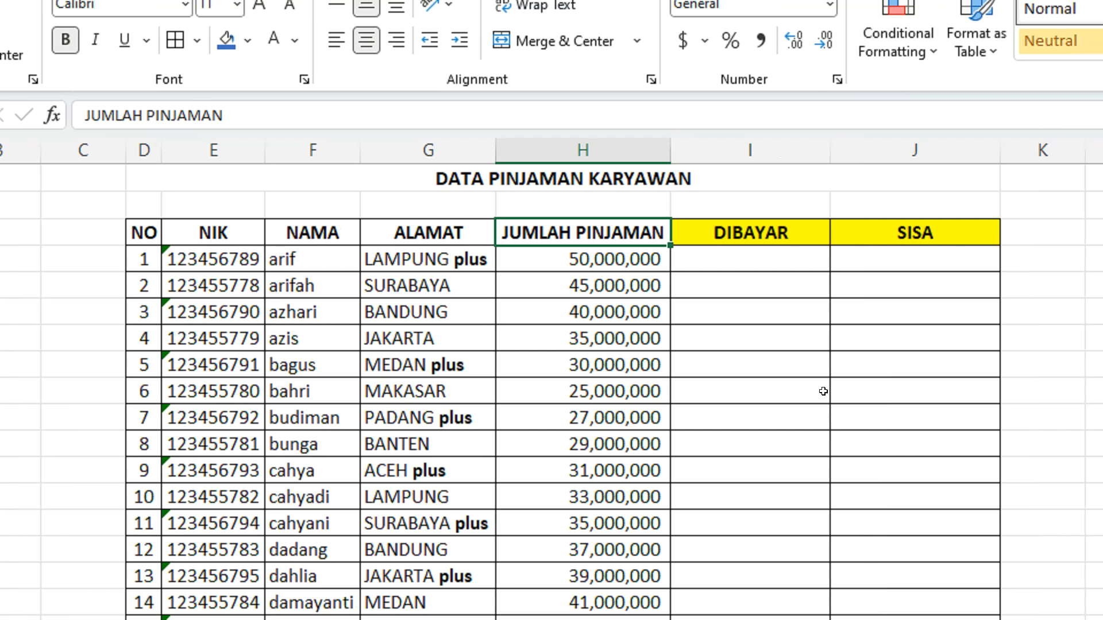
{"action": "left_click_drag", "start_coordinate": [861, 262], "coordinate": [847, 565]}
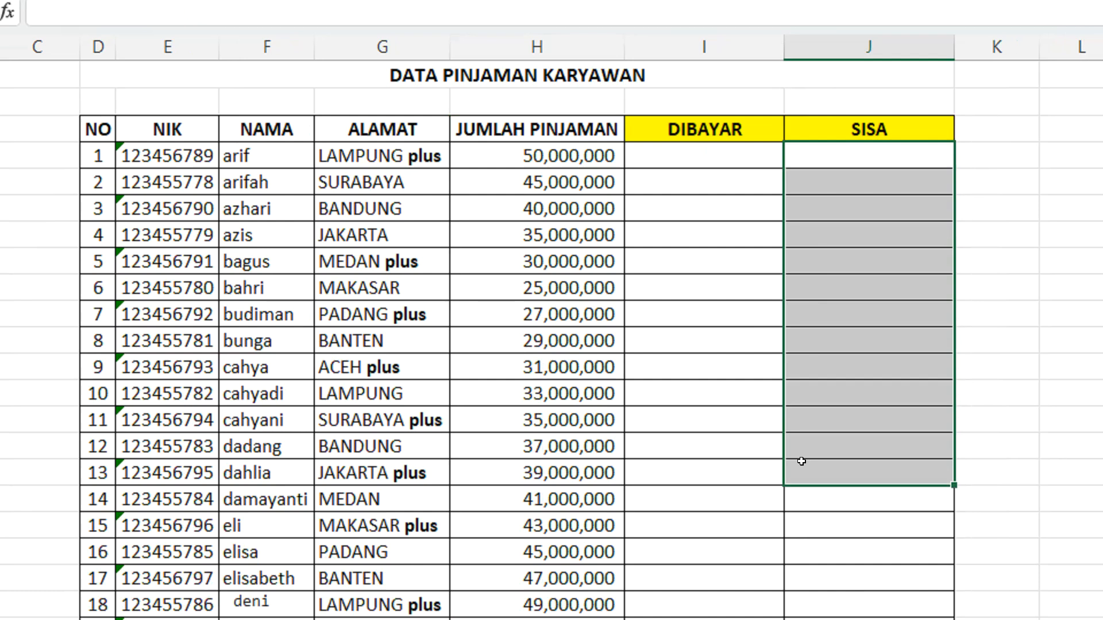
{"action": "left_click", "coordinate": [691, 137]}
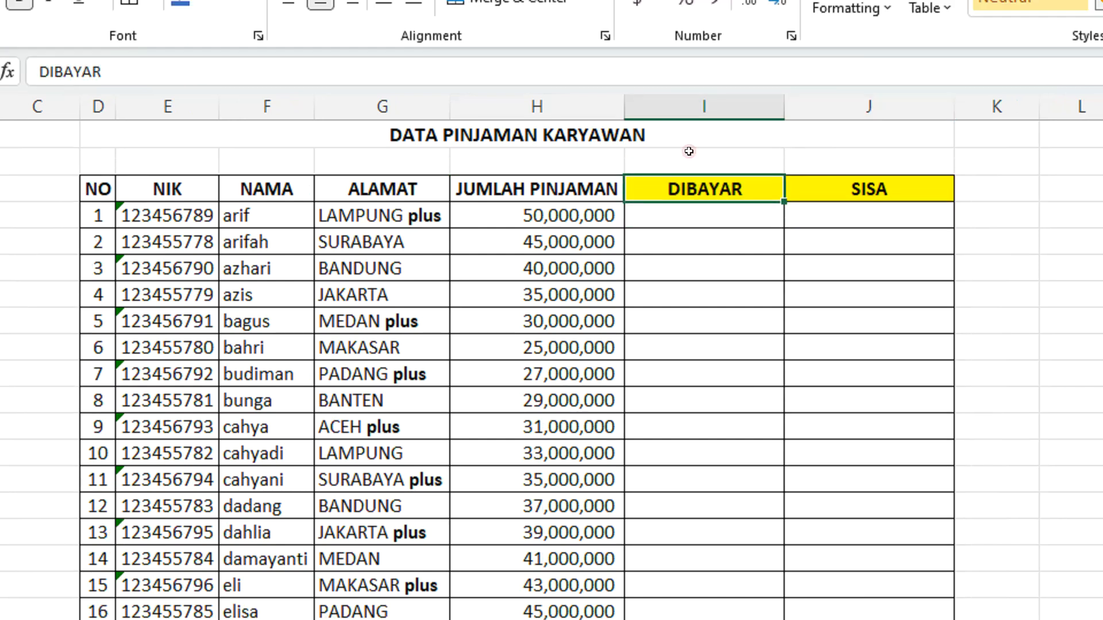
{"action": "left_click", "coordinate": [703, 104]}
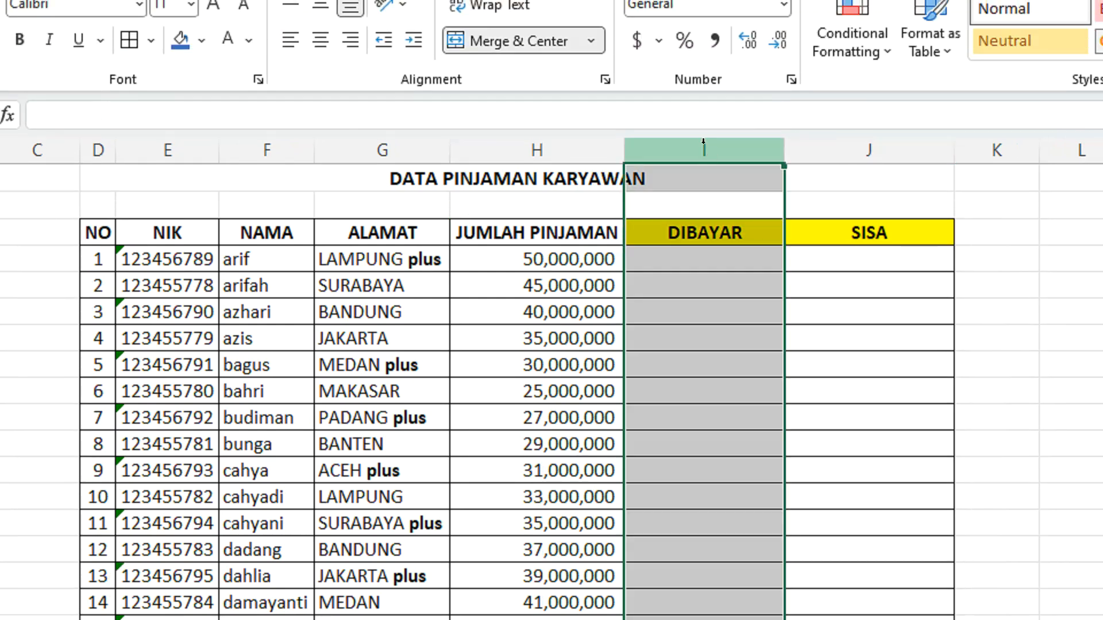
{"action": "left_click", "coordinate": [828, 151]}
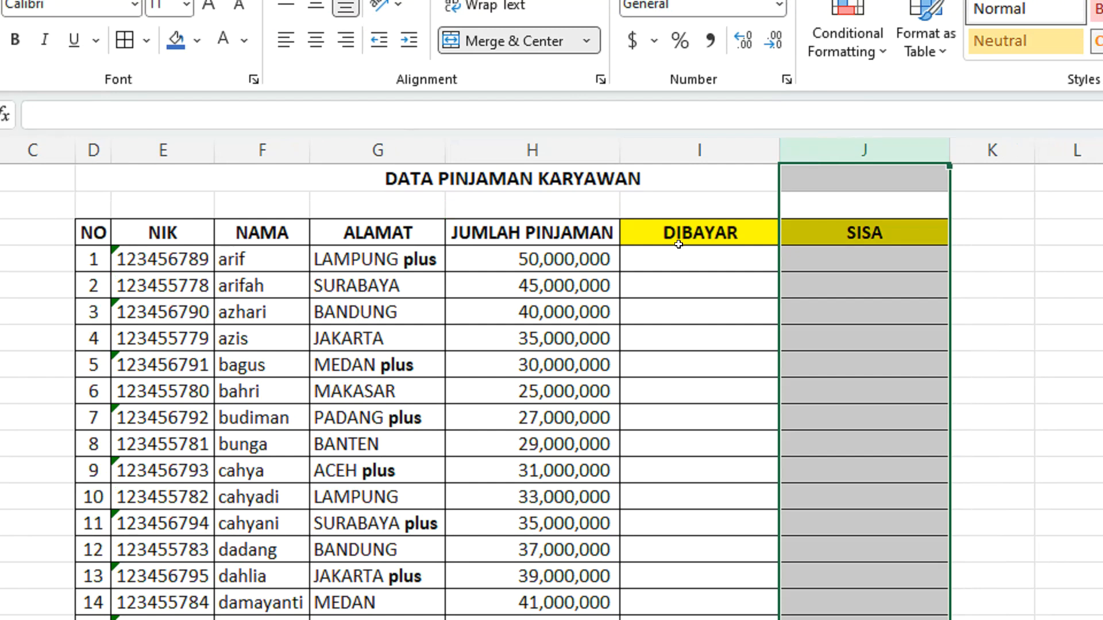
{"action": "left_click", "coordinate": [666, 260]}
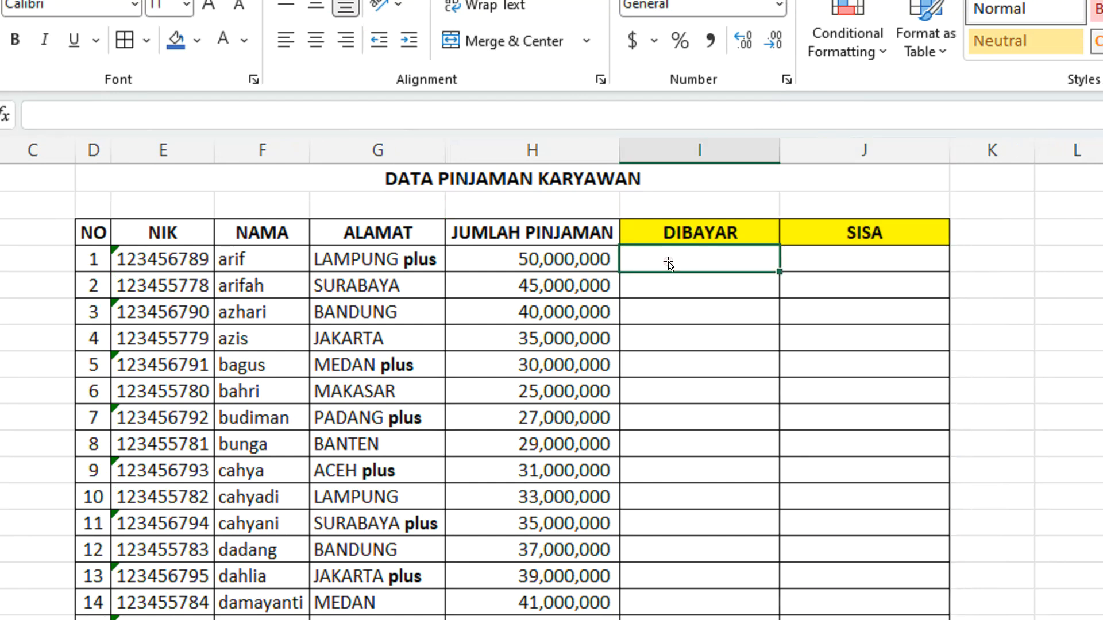
{"action": "left_click", "coordinate": [708, 155]}
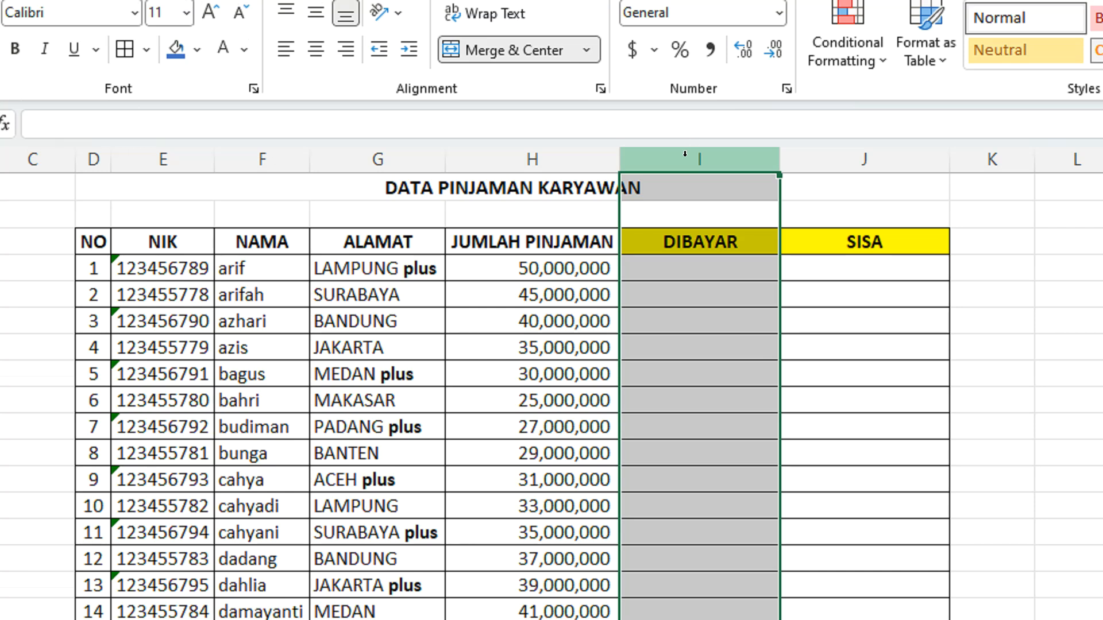
{"action": "left_click", "coordinate": [804, 162]}
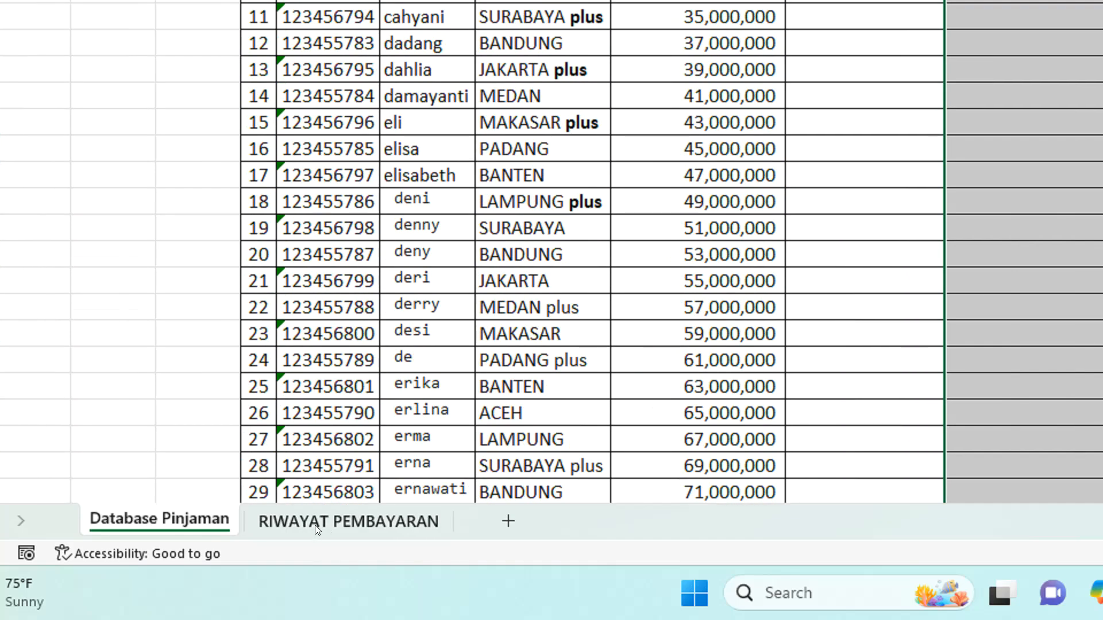
Open the RIWAYAT PEMBAYARAN sheet and examine its headings from NO to DIBAYAR
{"action": "left_click", "coordinate": [350, 528]}
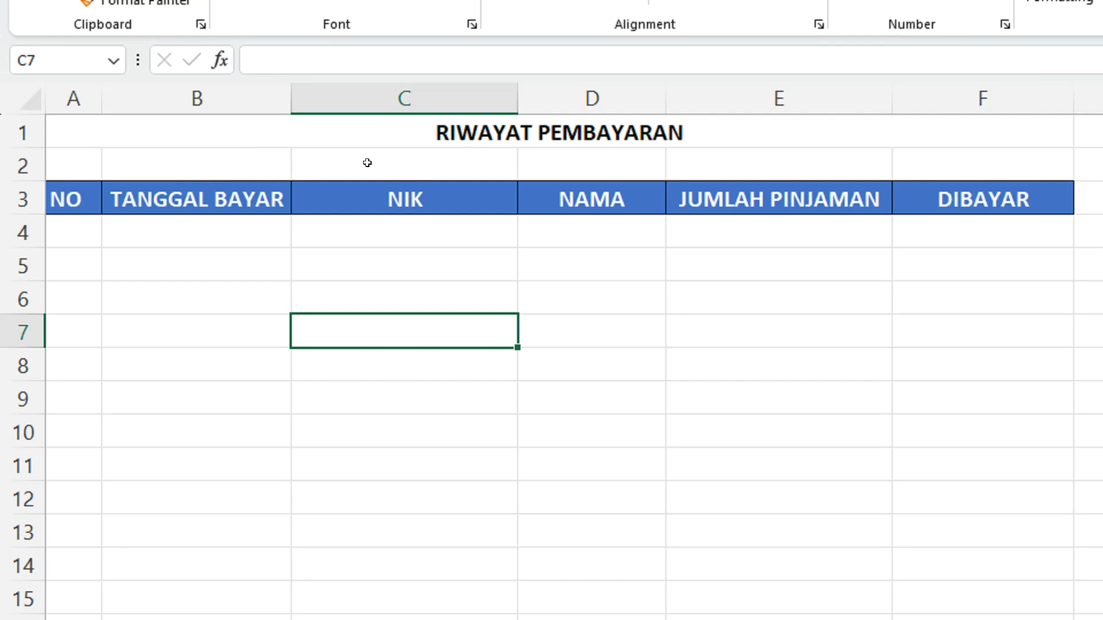
{"action": "left_click", "coordinate": [81, 199]}
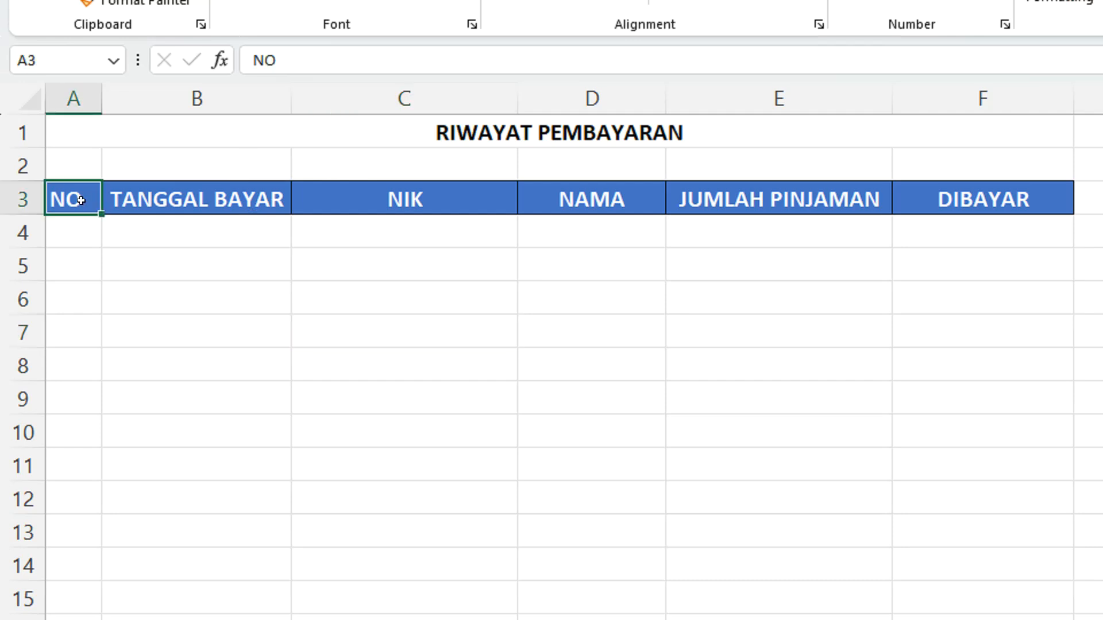
{"action": "left_click", "coordinate": [190, 201]}
{"action": "left_click", "coordinate": [395, 200]}
{"action": "left_click", "coordinate": [549, 198]}
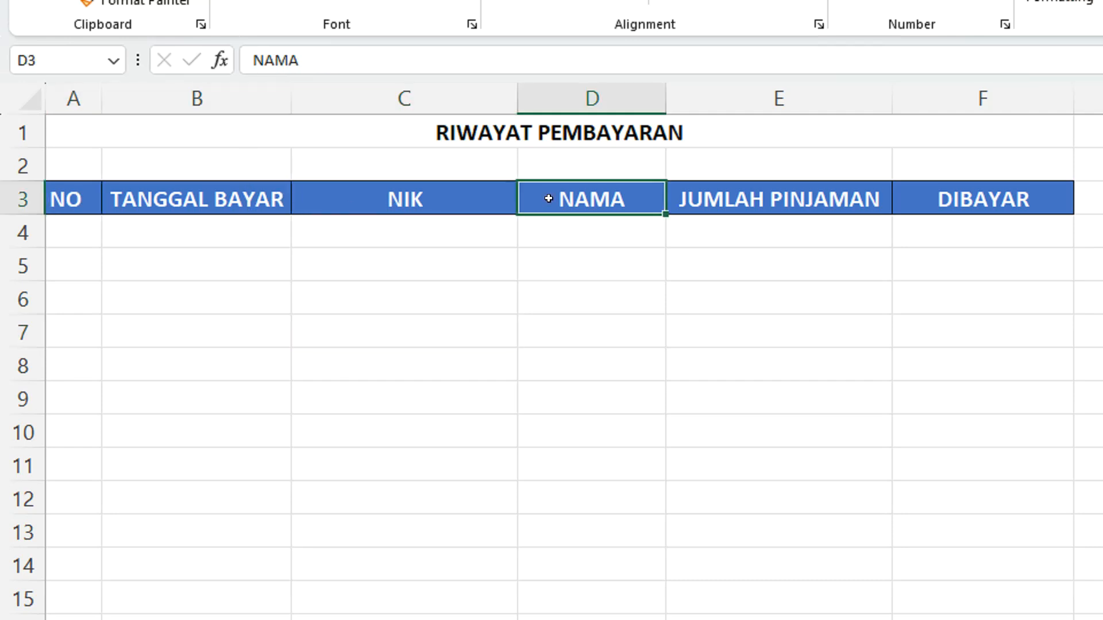
{"action": "left_click", "coordinate": [741, 200]}
{"action": "left_click", "coordinate": [945, 201]}
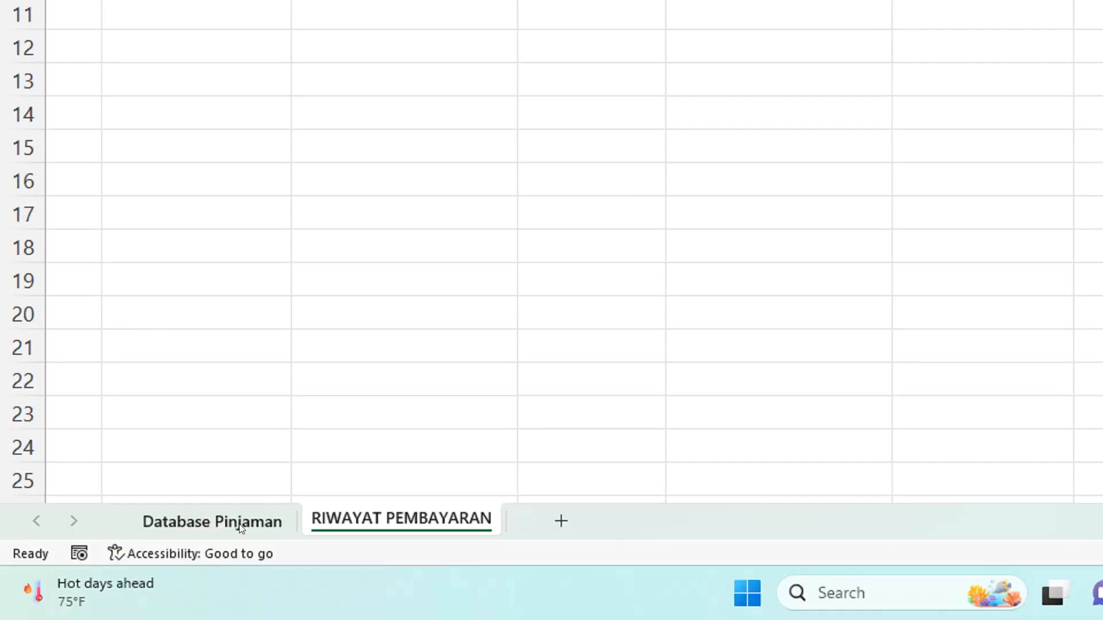
Return to the Database Pinjaman sheet and examine how the JUMLAH PINJAMAN, DIBAYAR and SISA columns relate
{"action": "left_click", "coordinate": [223, 530]}
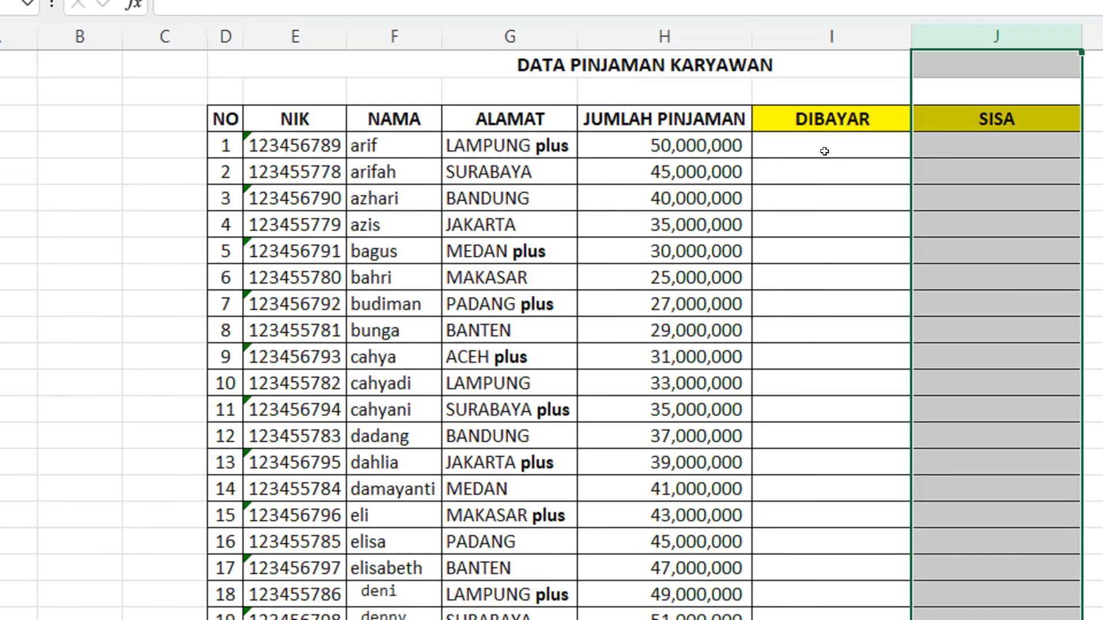
{"action": "left_click", "coordinate": [905, 46]}
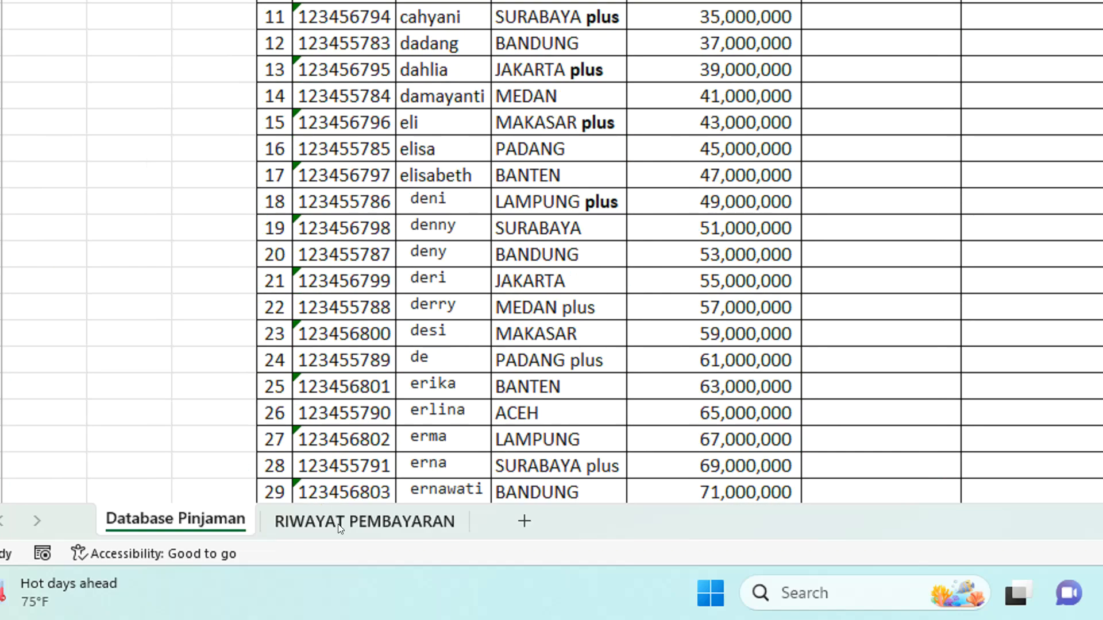
{"action": "left_click", "coordinate": [402, 521]}
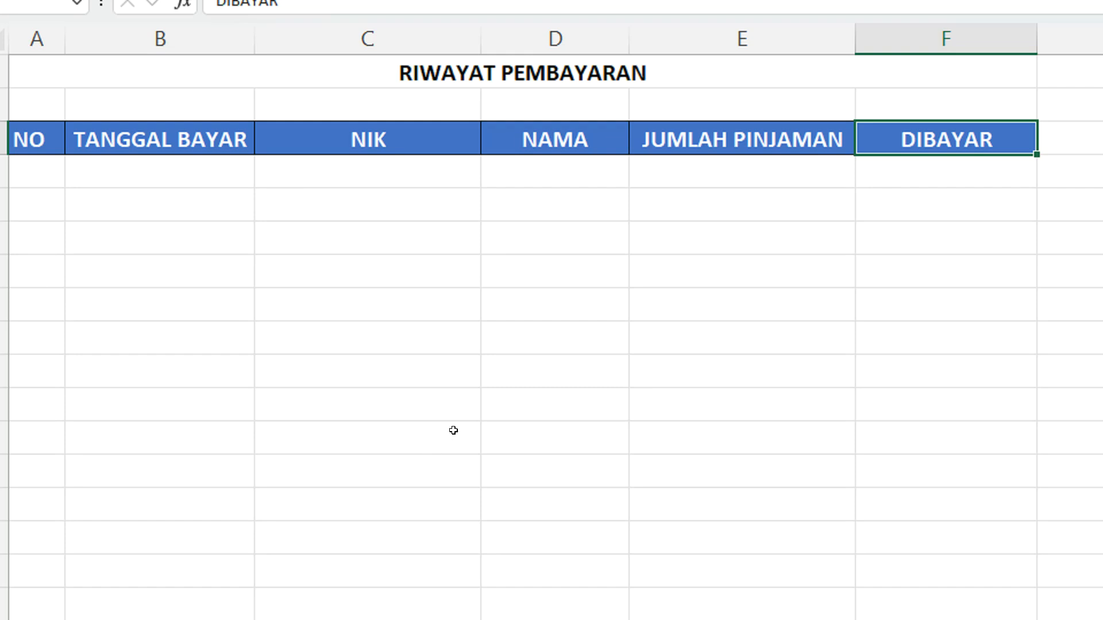
{"action": "left_click", "coordinate": [244, 520]}
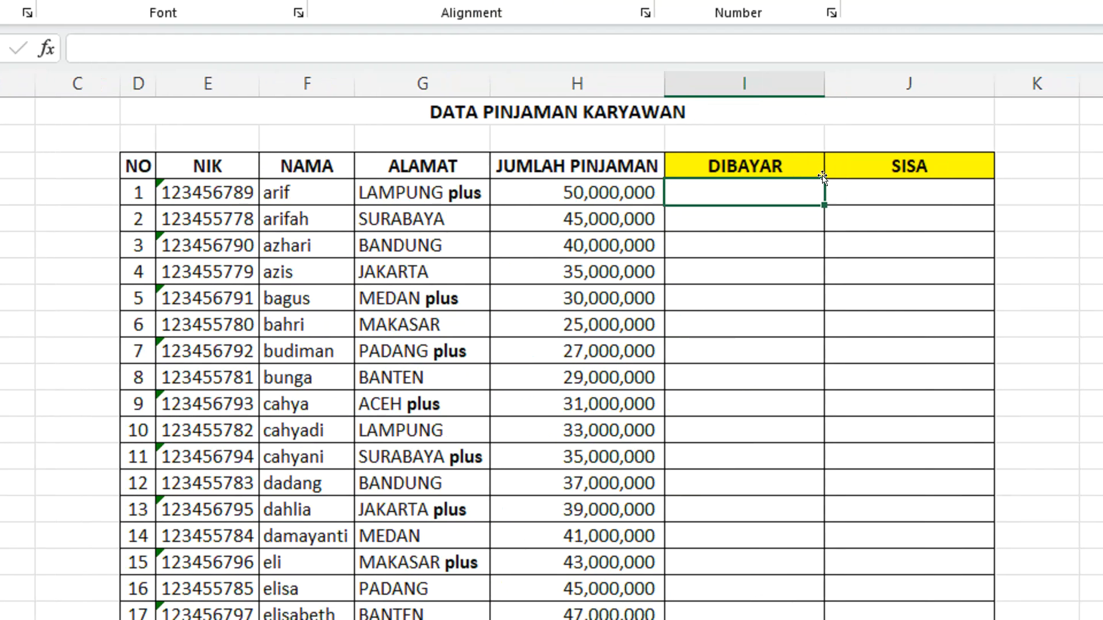
{"action": "left_click", "coordinate": [1008, 47]}
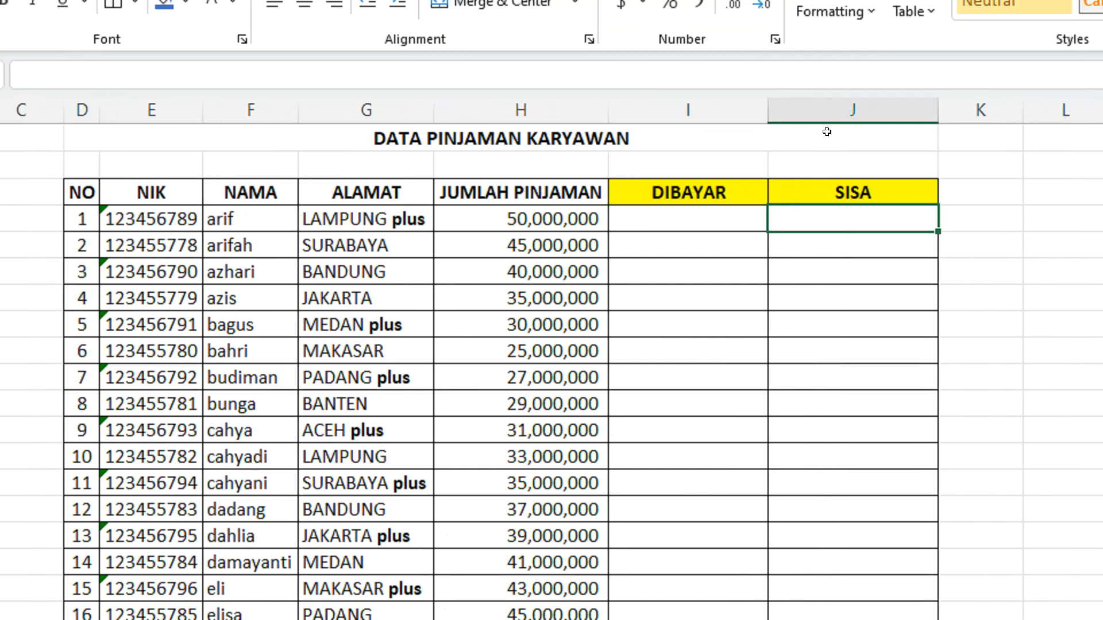
{"action": "left_click", "coordinate": [833, 84]}
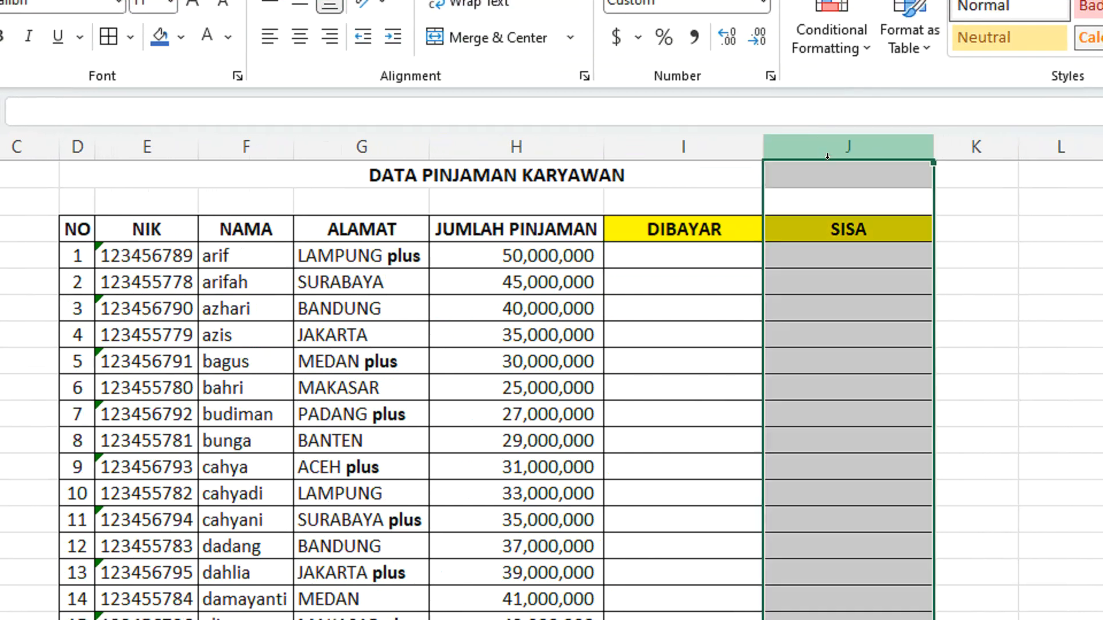
{"action": "left_click", "coordinate": [548, 254]}
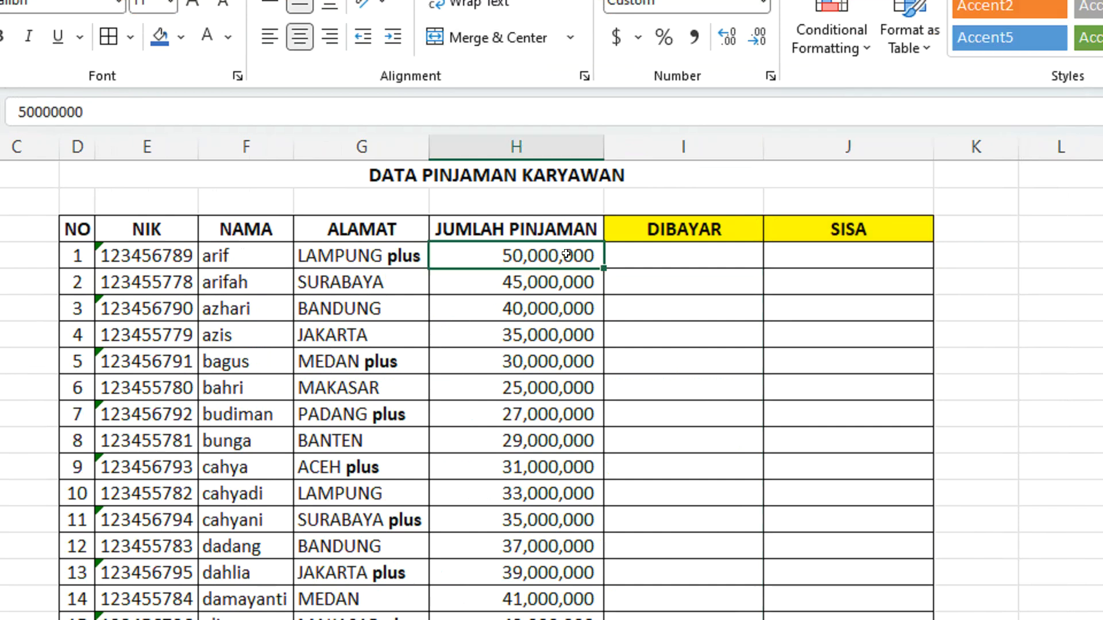
{"action": "left_click", "coordinate": [667, 244]}
{"action": "left_click", "coordinate": [549, 223]}
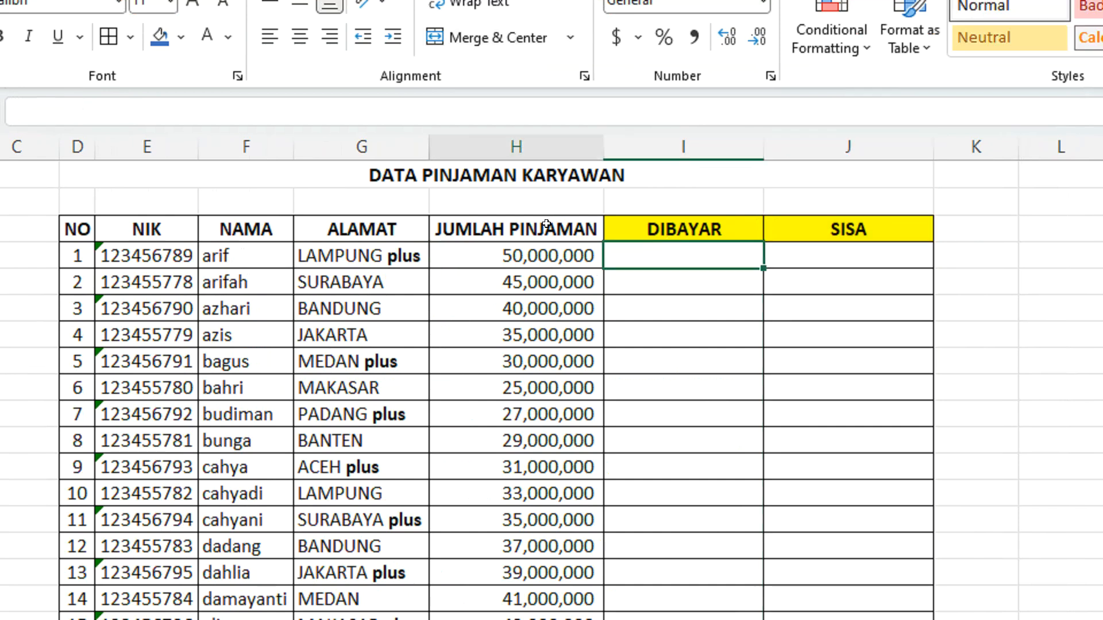
{"action": "left_click", "coordinate": [664, 222]}
Enter the formula =H4-I4 in the first SISA cell, J4, to subtract the paid amount from the loan
{"action": "left_click", "coordinate": [779, 252]}
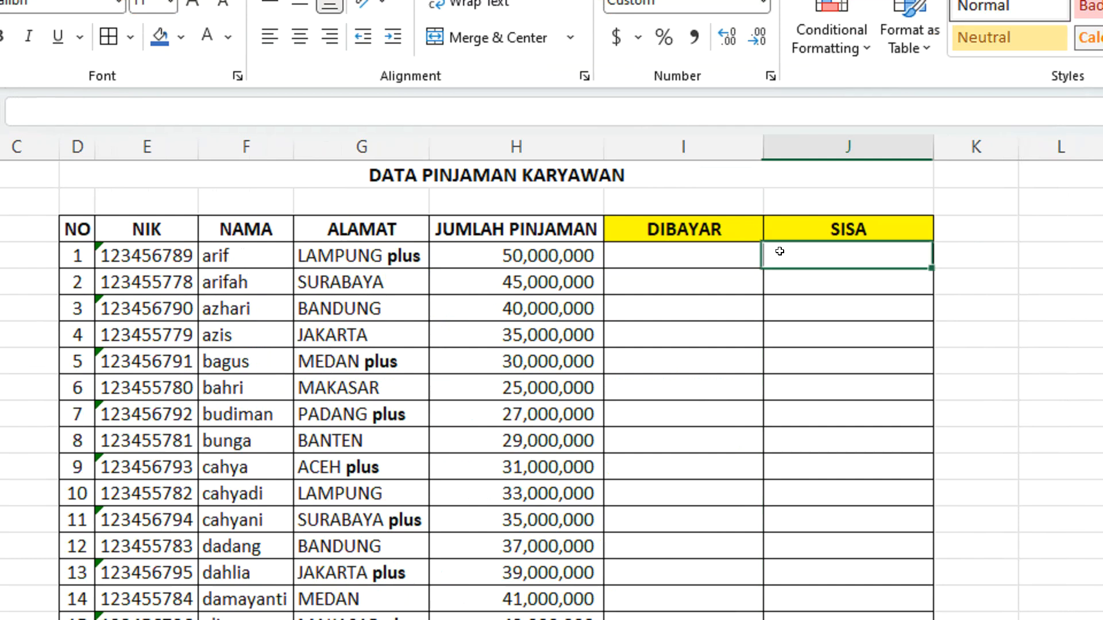
{"action": "type", "text": "="}
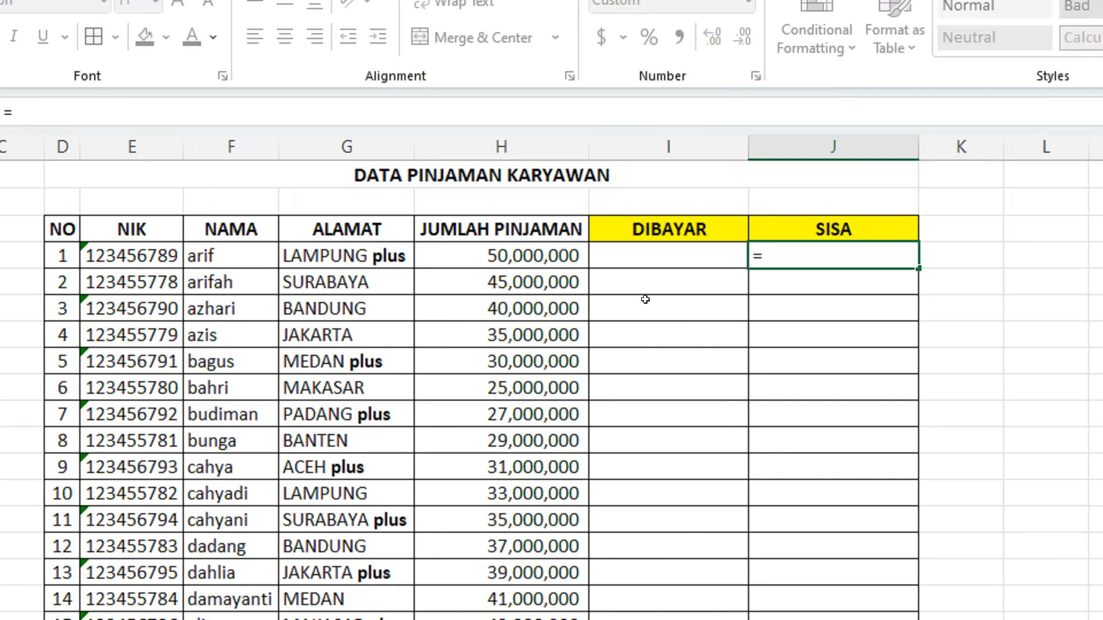
{"action": "left_click", "coordinate": [534, 260]}
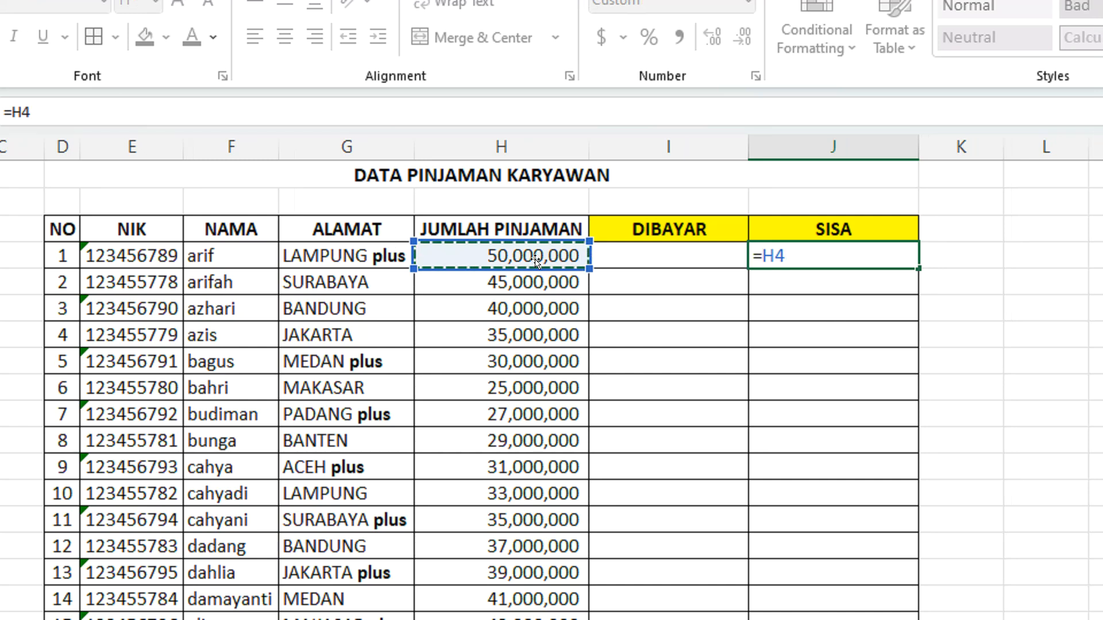
{"action": "type", "text": "-"}
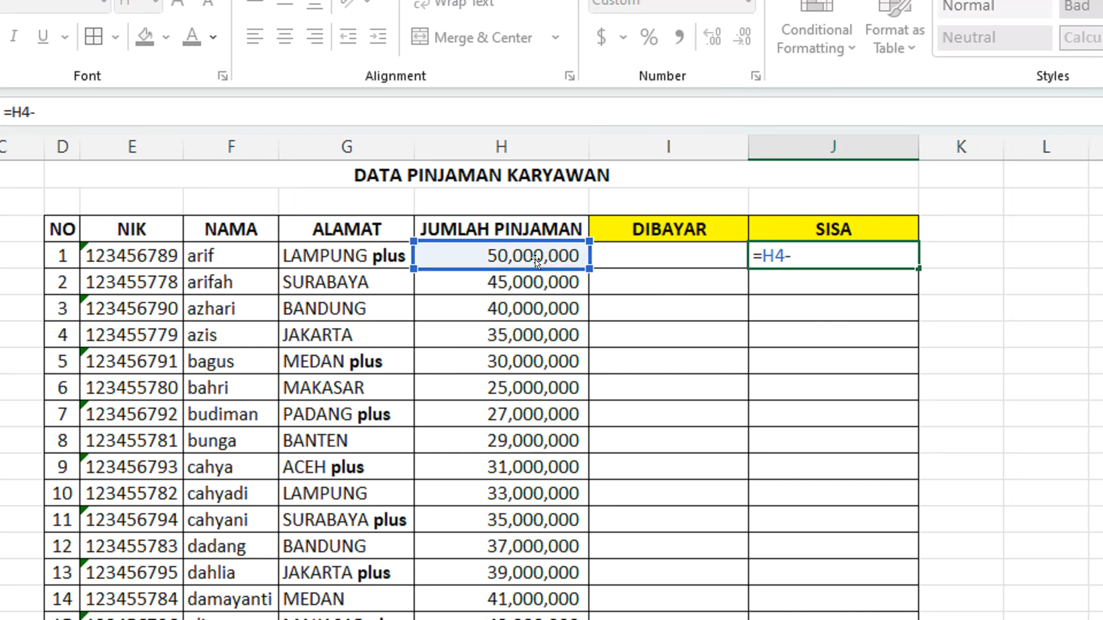
{"action": "left_click", "coordinate": [626, 246]}
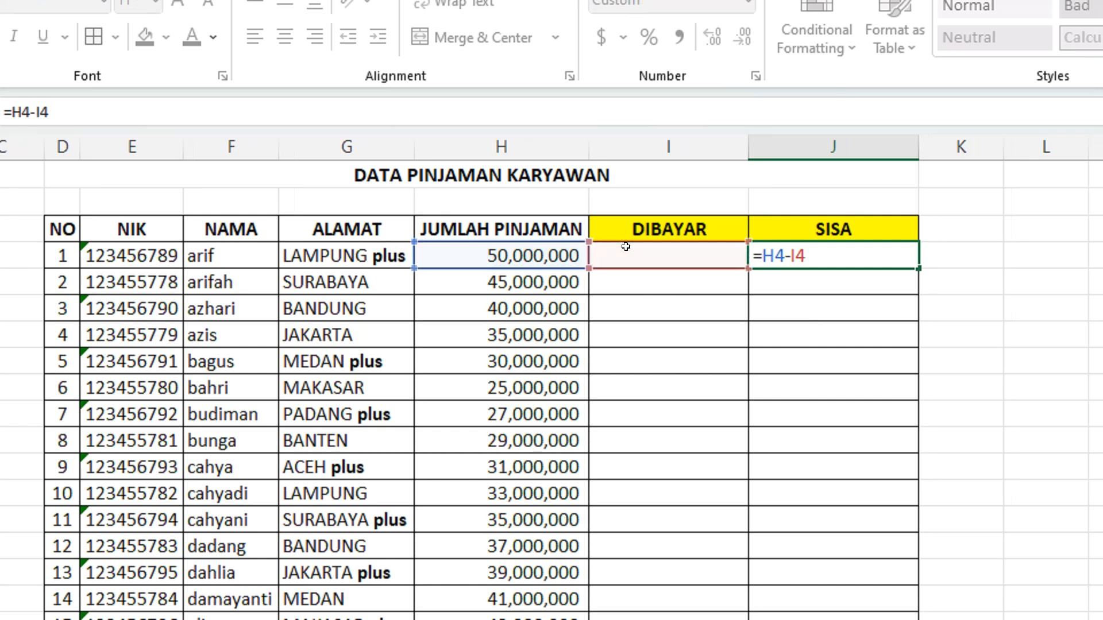
{"action": "key", "text": "Return"}
Fill the formula from J4 down the SISA column for all employees and check the first record's cells
{"action": "left_click", "coordinate": [758, 245]}
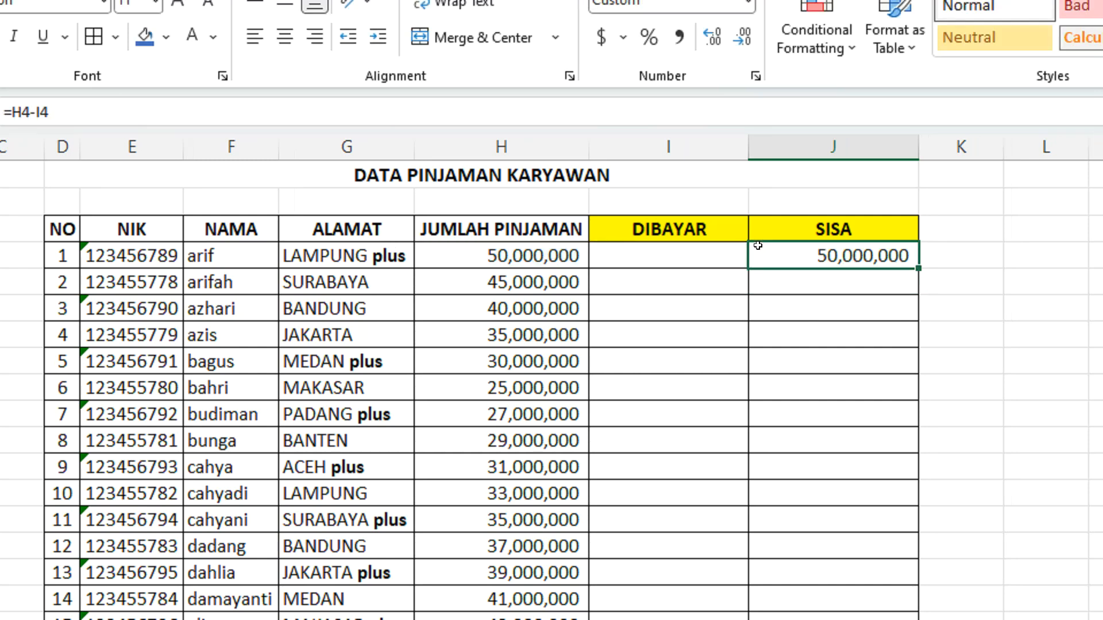
{"action": "double_click", "coordinate": [918, 268]}
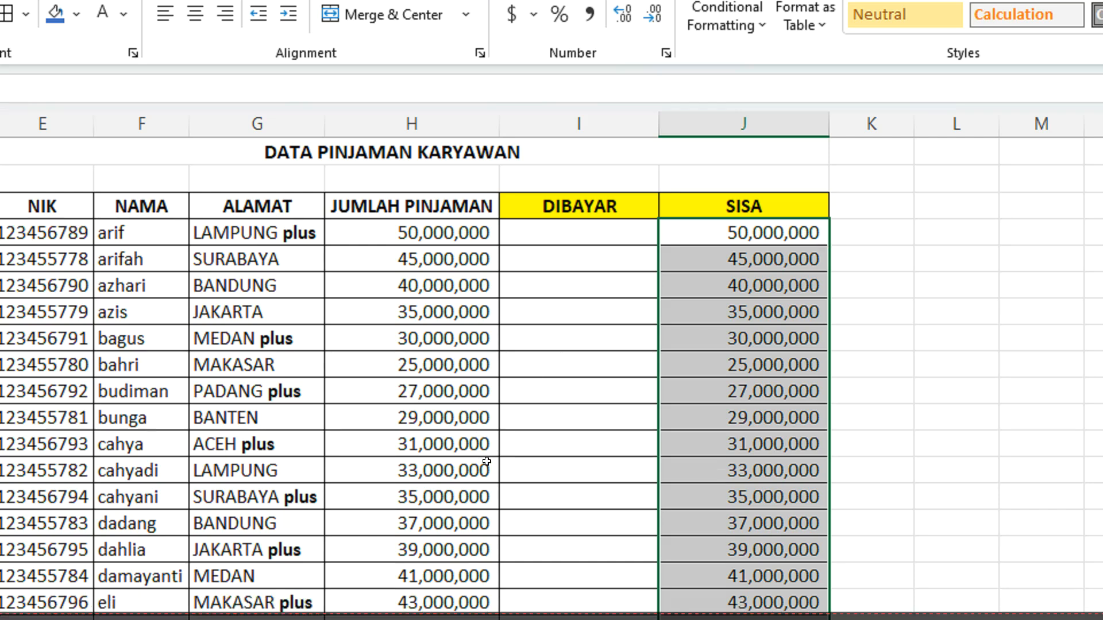
{"action": "scroll", "coordinate": [505, 489], "scroll_direction": "down", "scroll_amount": 5}
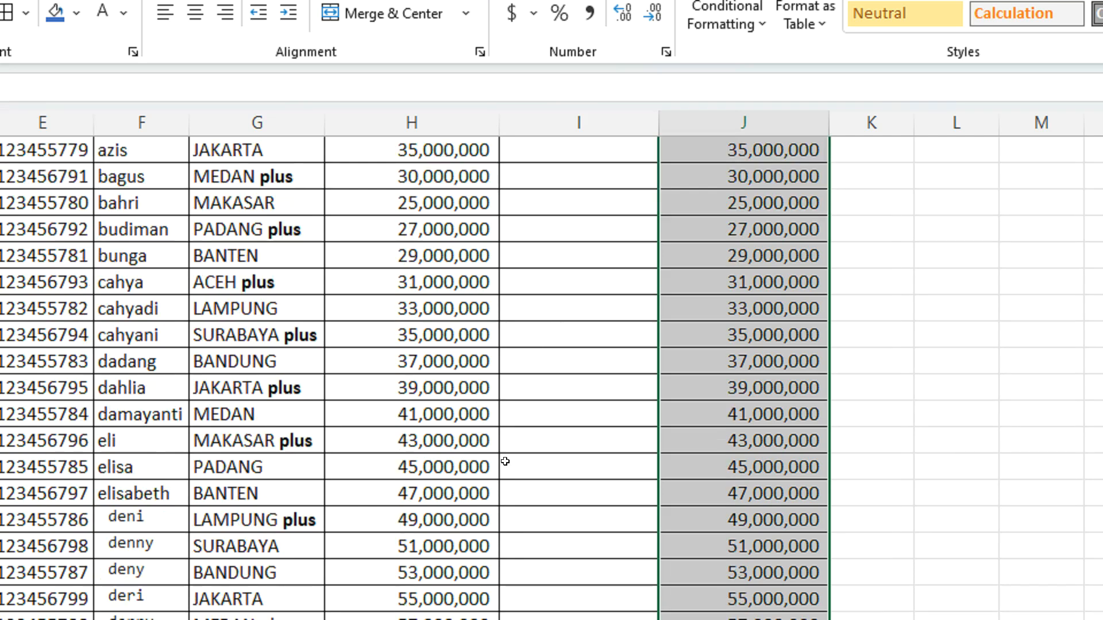
{"action": "scroll", "coordinate": [505, 462], "scroll_direction": "up", "scroll_amount": 5}
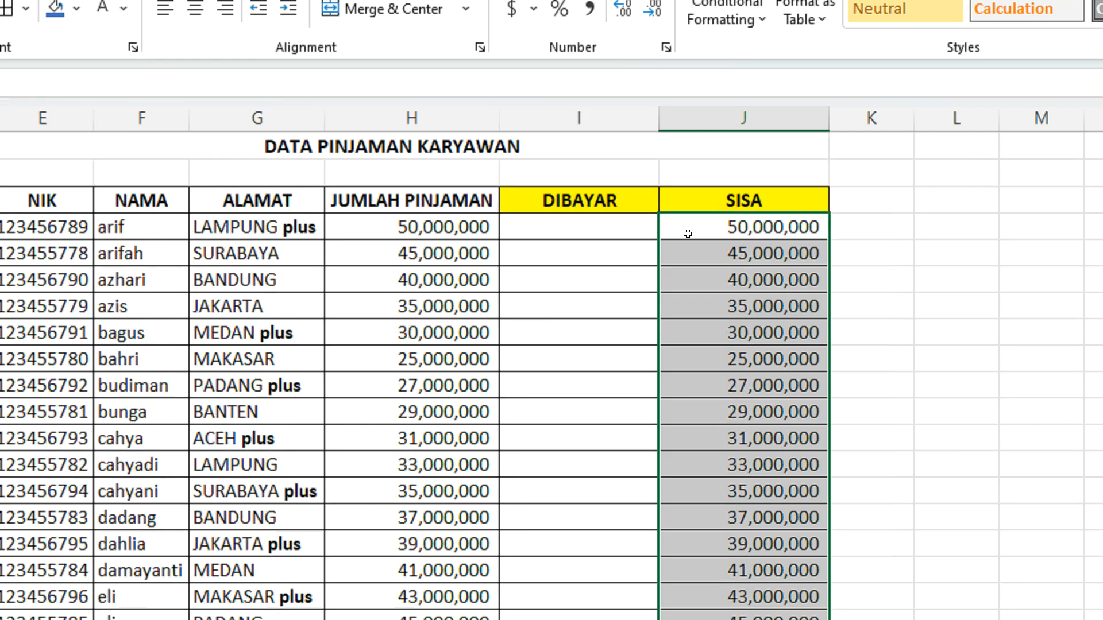
{"action": "left_click", "coordinate": [693, 226]}
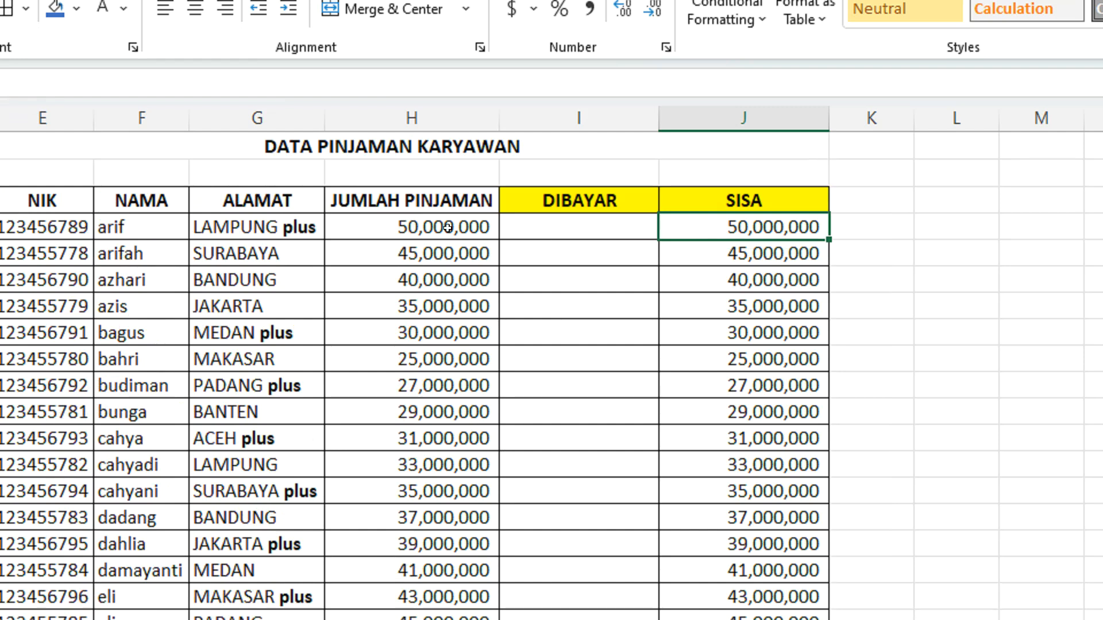
{"action": "left_click", "coordinate": [449, 226]}
{"action": "left_click", "coordinate": [581, 220]}
{"action": "left_click", "coordinate": [700, 228]}
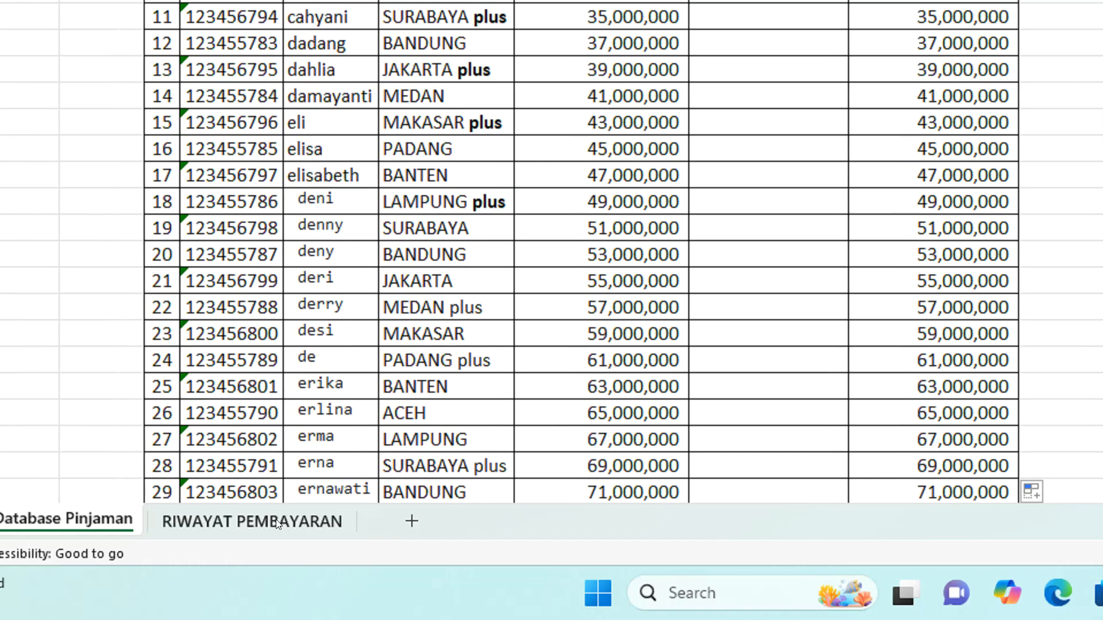
Switch to the RIWAYAT PEMBAYARAN sheet and select the first empty cell under TANGGAL BAYAR, B4
{"action": "left_click", "coordinate": [277, 522]}
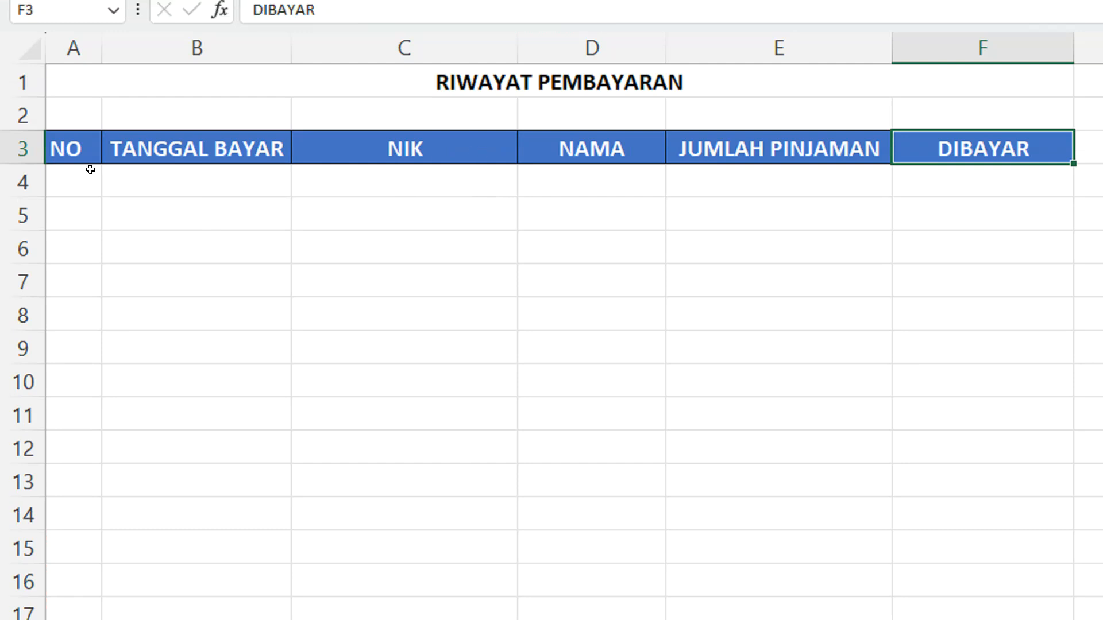
{"action": "left_click_drag", "start_coordinate": [90, 154], "coordinate": [224, 201]}
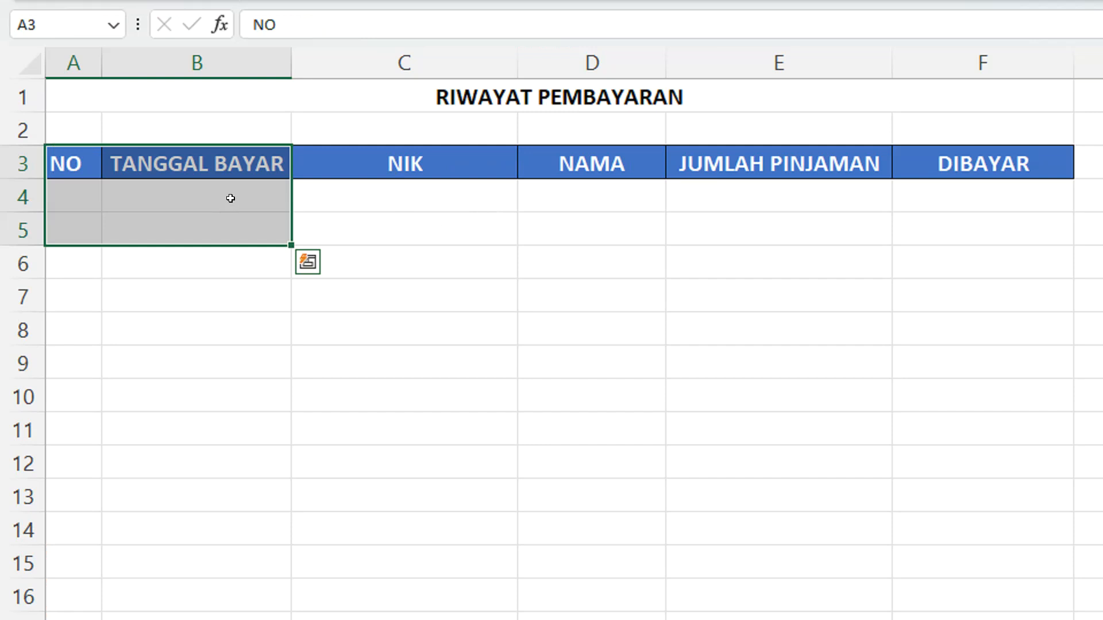
{"action": "left_click", "coordinate": [230, 198]}
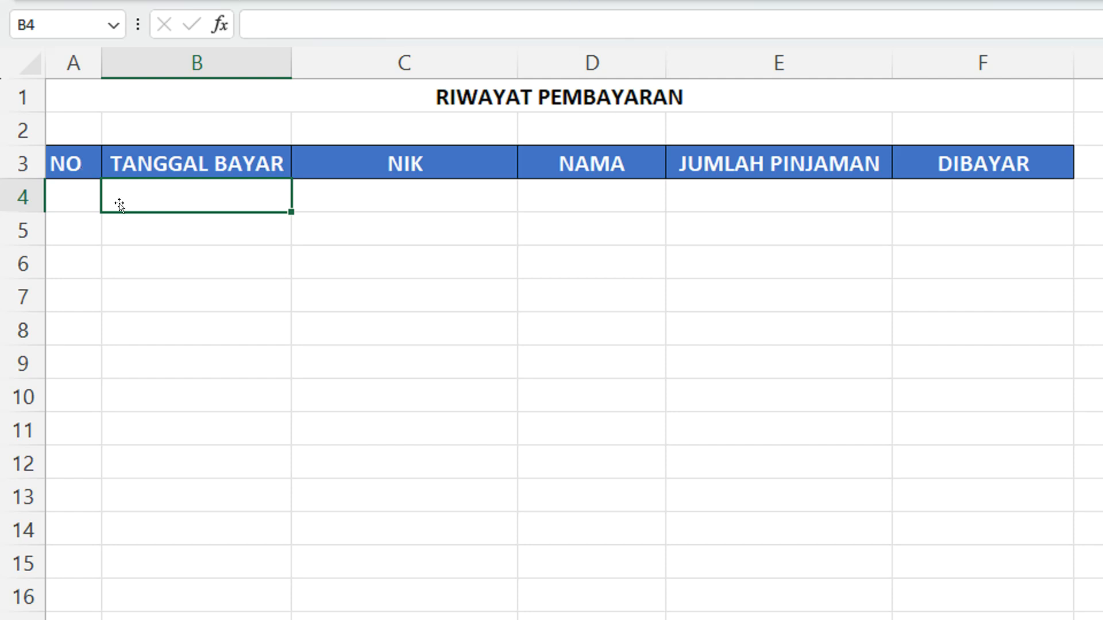
{"action": "left_click", "coordinate": [66, 201]}
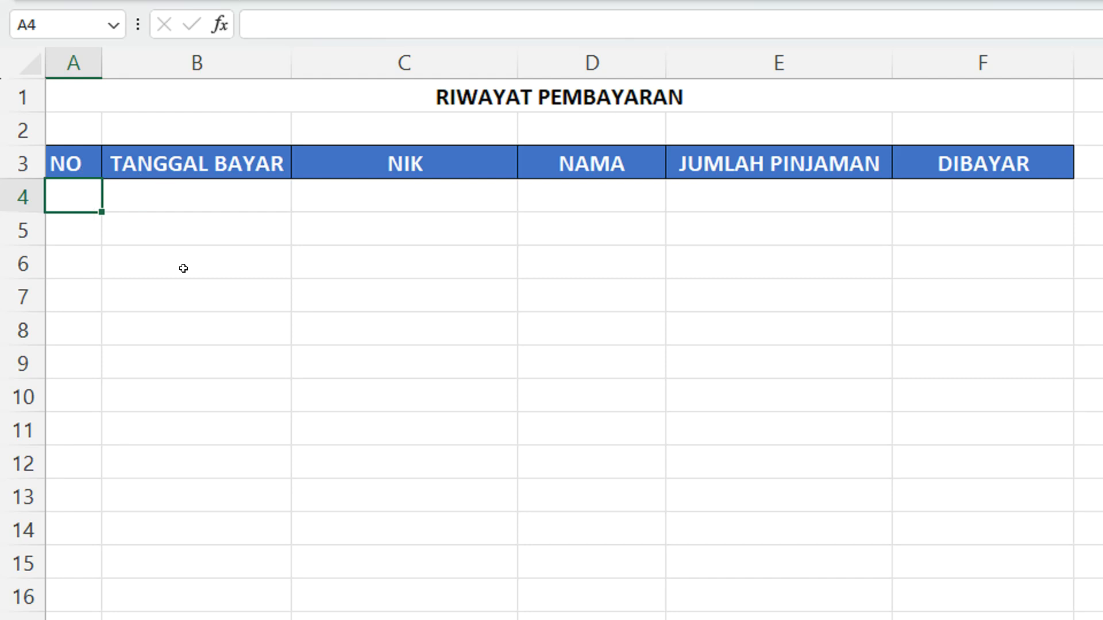
{"action": "left_click_drag", "start_coordinate": [409, 192], "coordinate": [933, 206]}
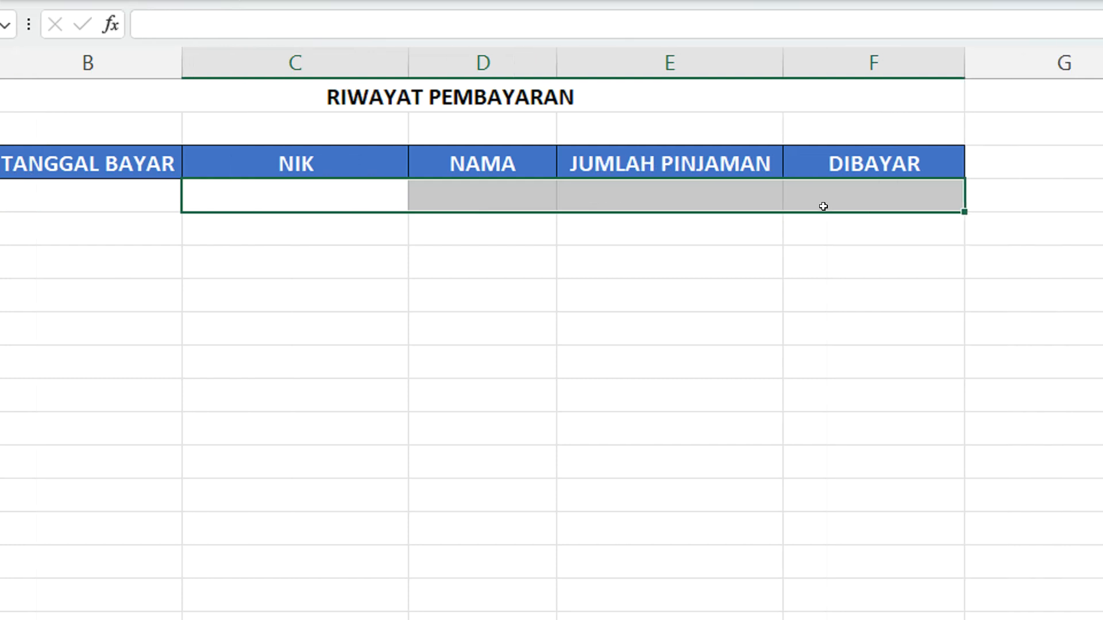
{"action": "left_click", "coordinate": [80, 192]}
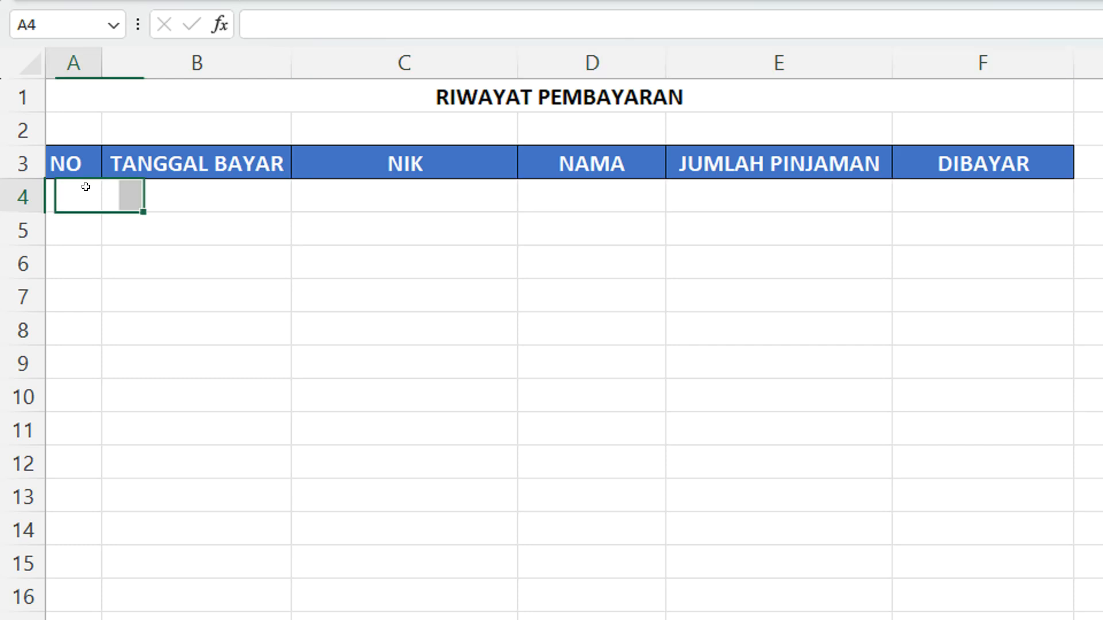
{"action": "left_click", "coordinate": [181, 192]}
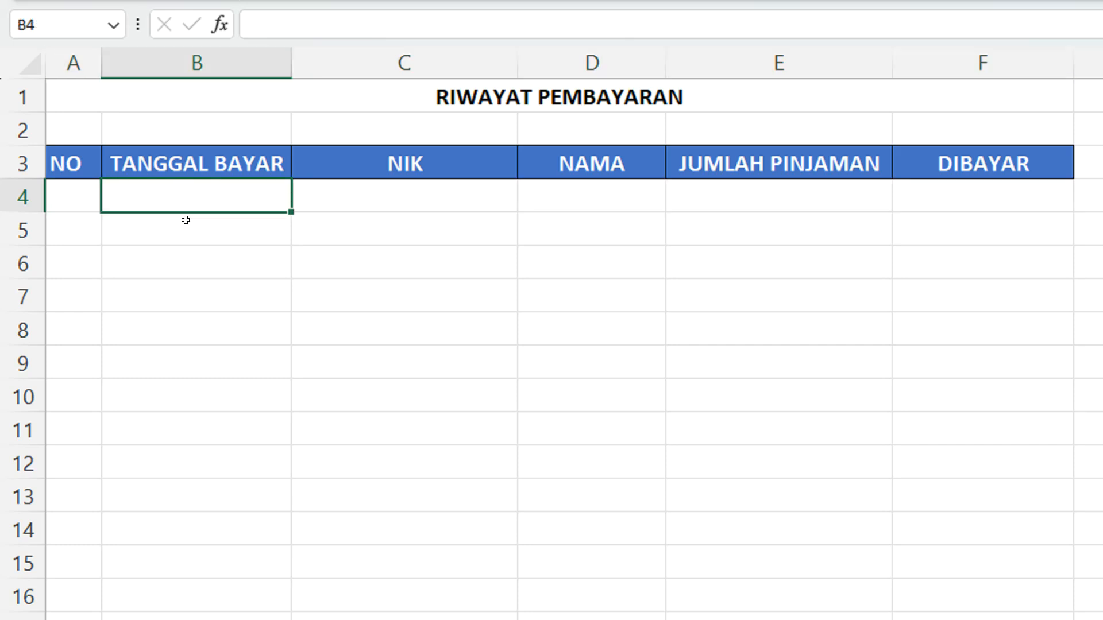
Start an IF formula in NO cell A4 that returns blank when DIBAYAR is empty: =IF(F4="","",
{"action": "left_click", "coordinate": [73, 192]}
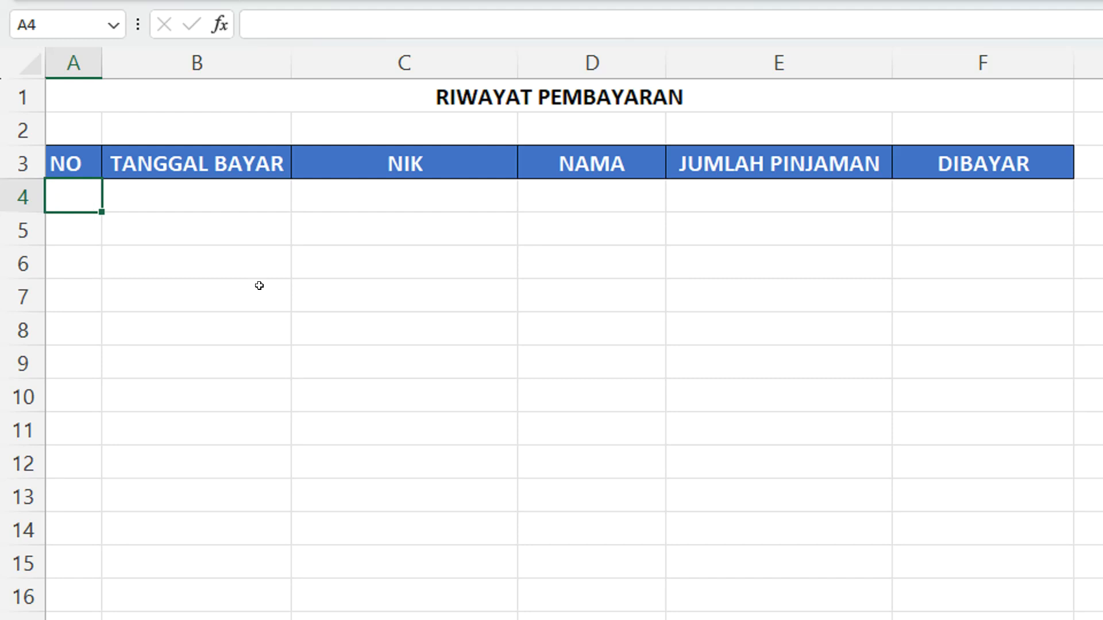
{"action": "type", "text": "=IF("}
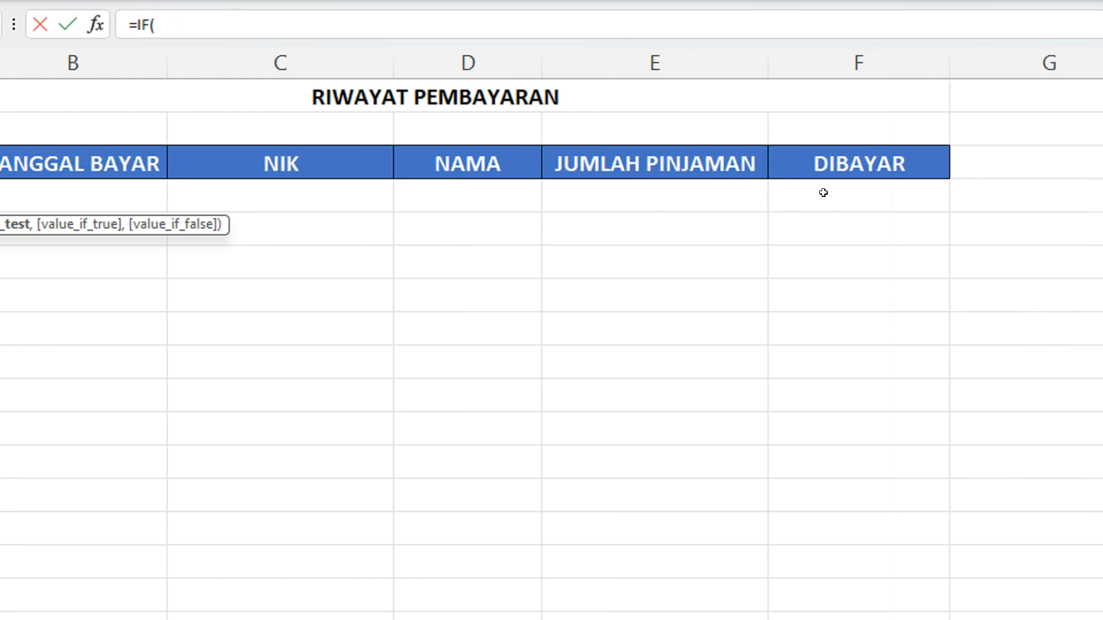
{"action": "left_click", "coordinate": [823, 193]}
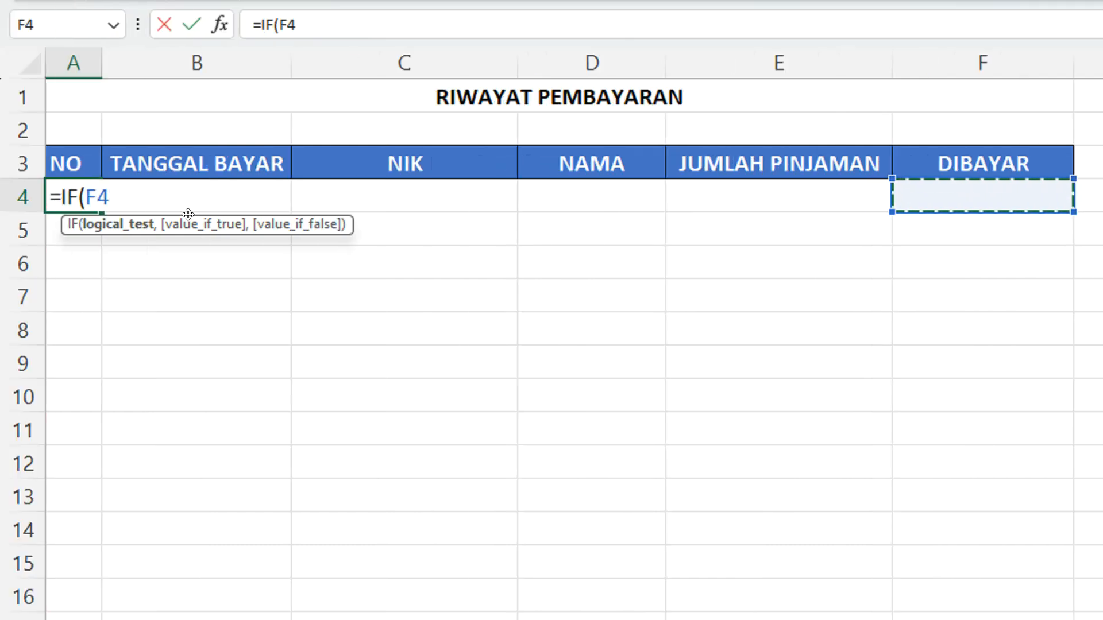
{"action": "type", "text": "="}
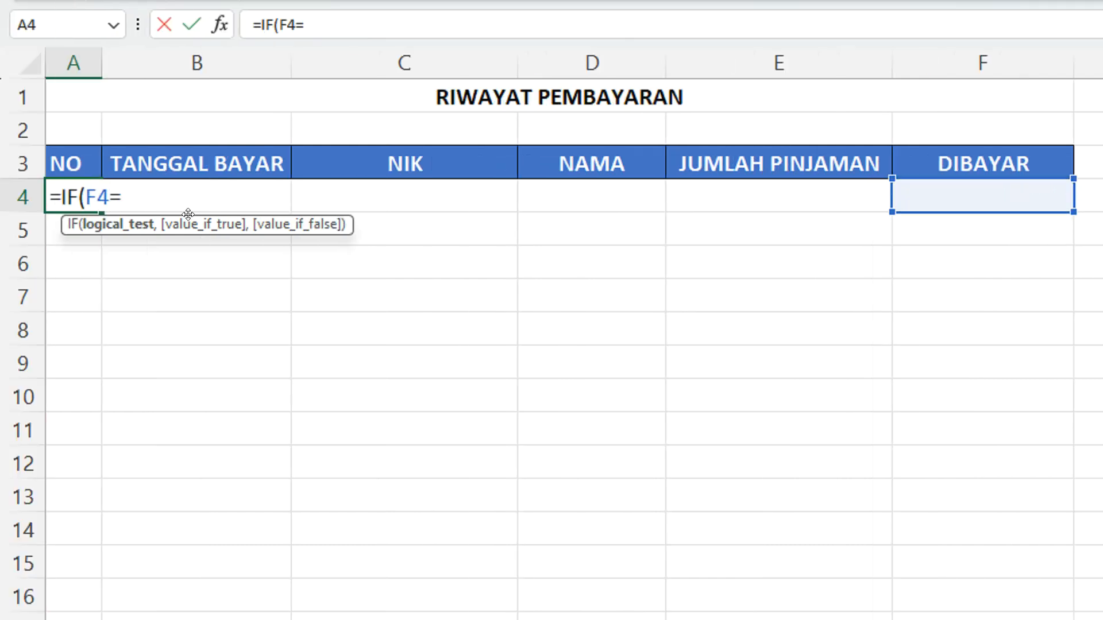
{"action": "type", "text": "\"\",\"\""}
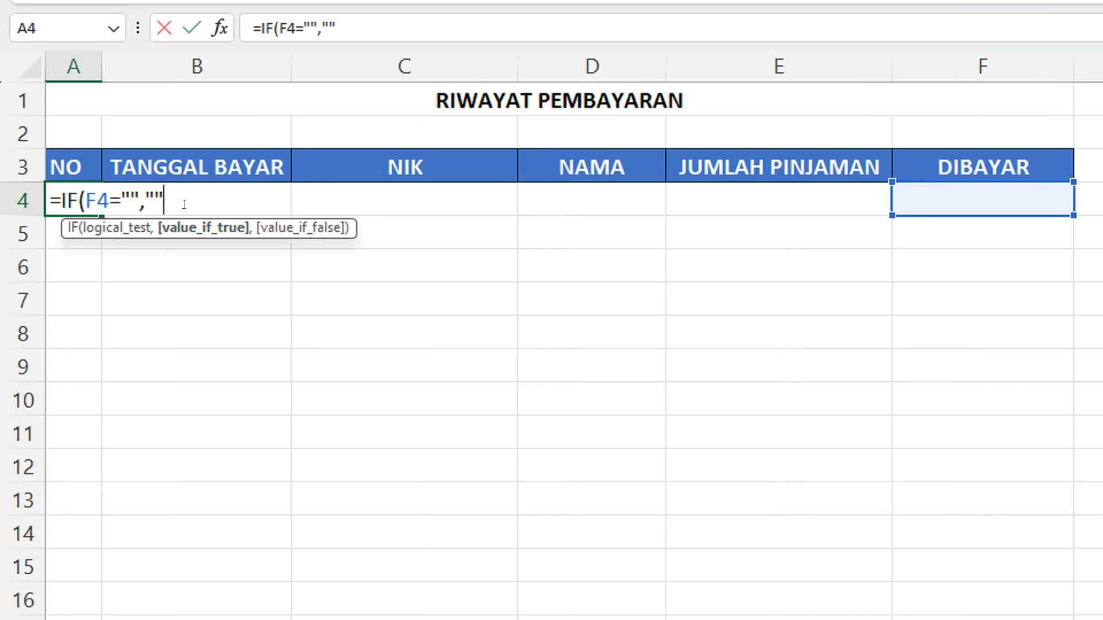
{"action": "type", "text": ","}
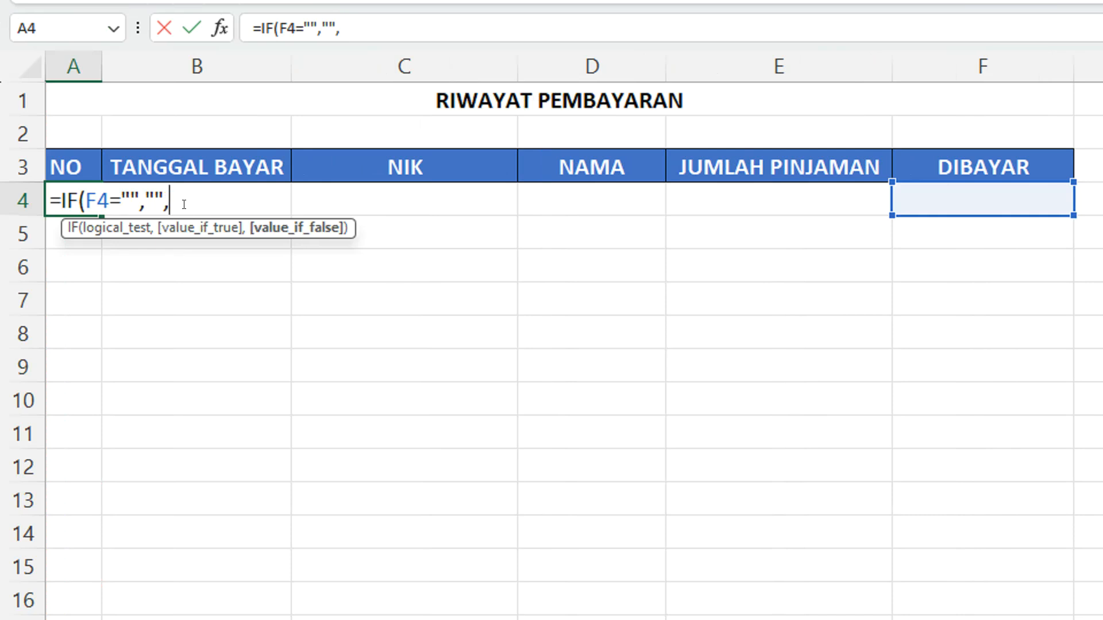
{"action": "type", "text": "COUNTA"}
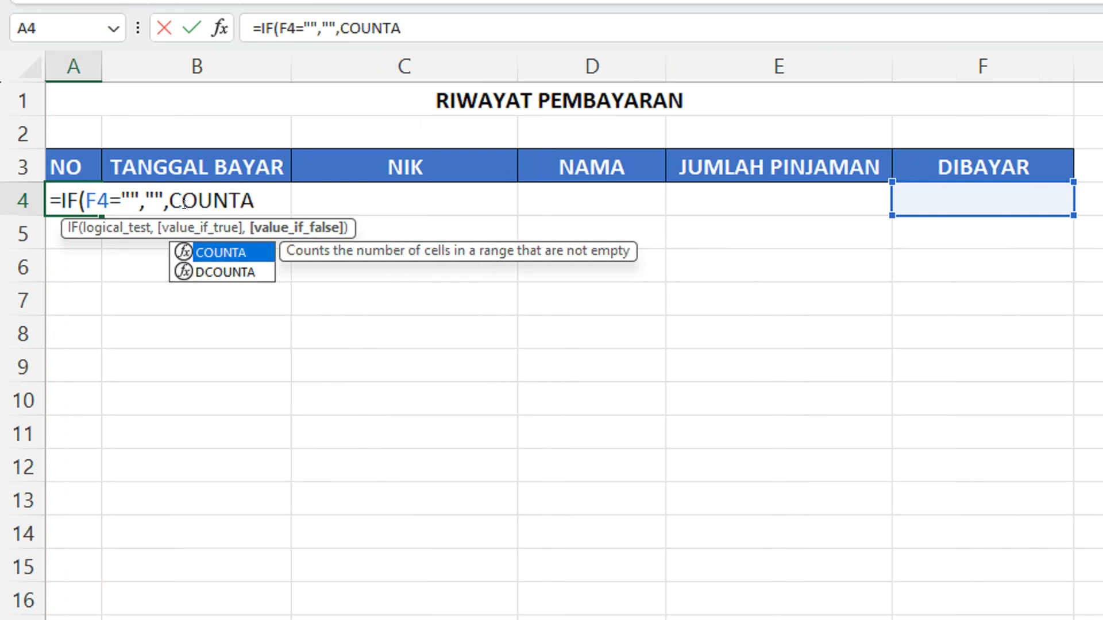
{"action": "type", "text": "("}
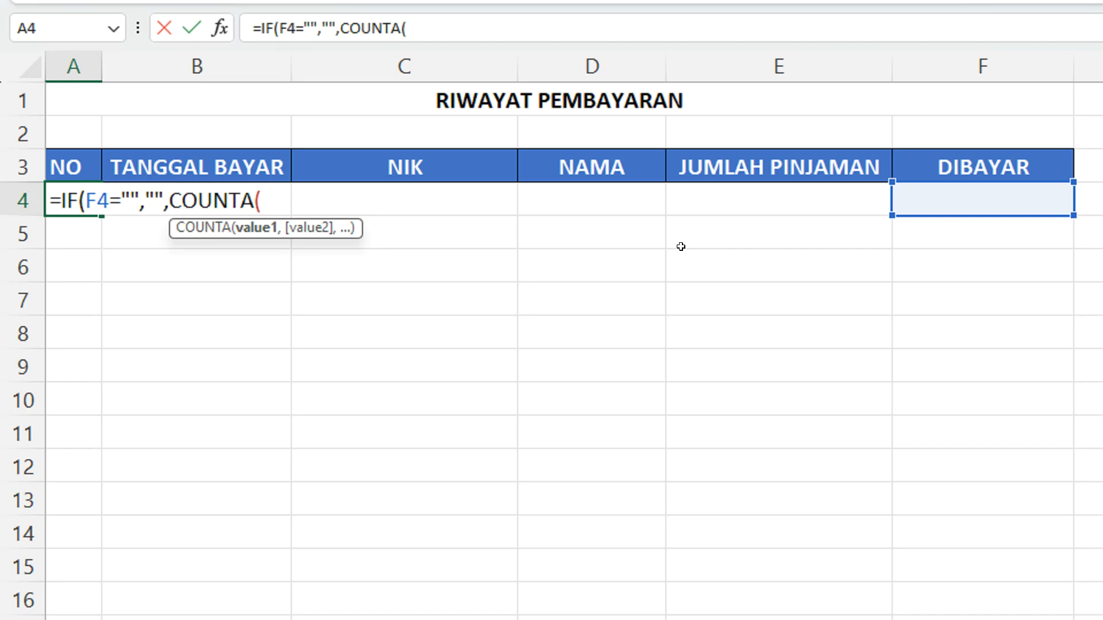
Add COUNTA(F4:F4) as the value-if-false argument of the A4 formula to count filled DIBAYAR cells
{"action": "left_click", "coordinate": [909, 193]}
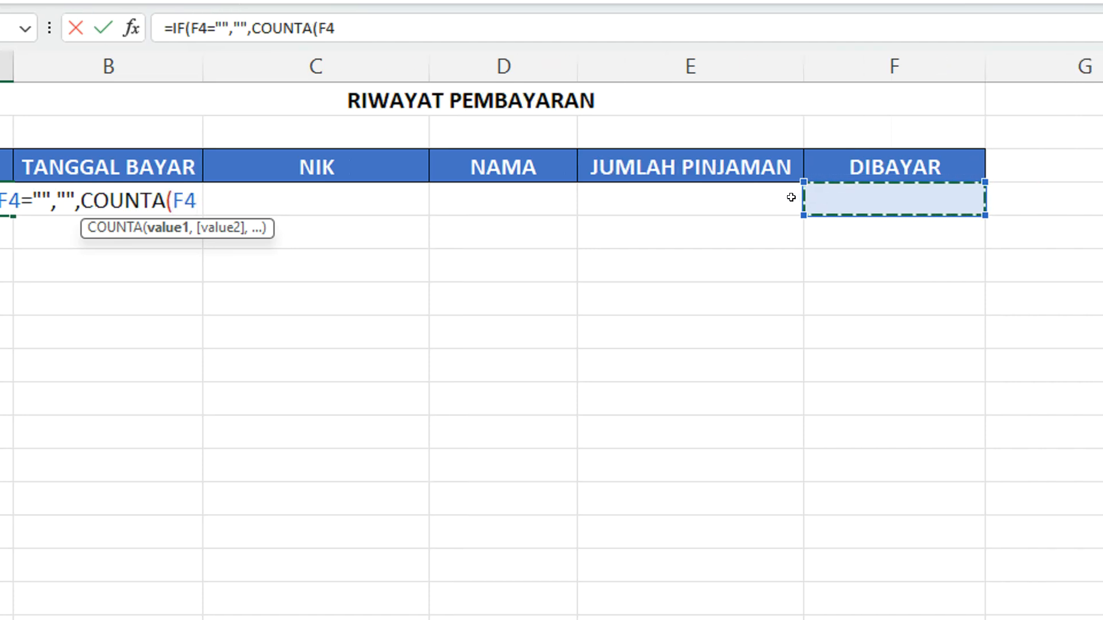
{"action": "type", "text": ":F4)"}
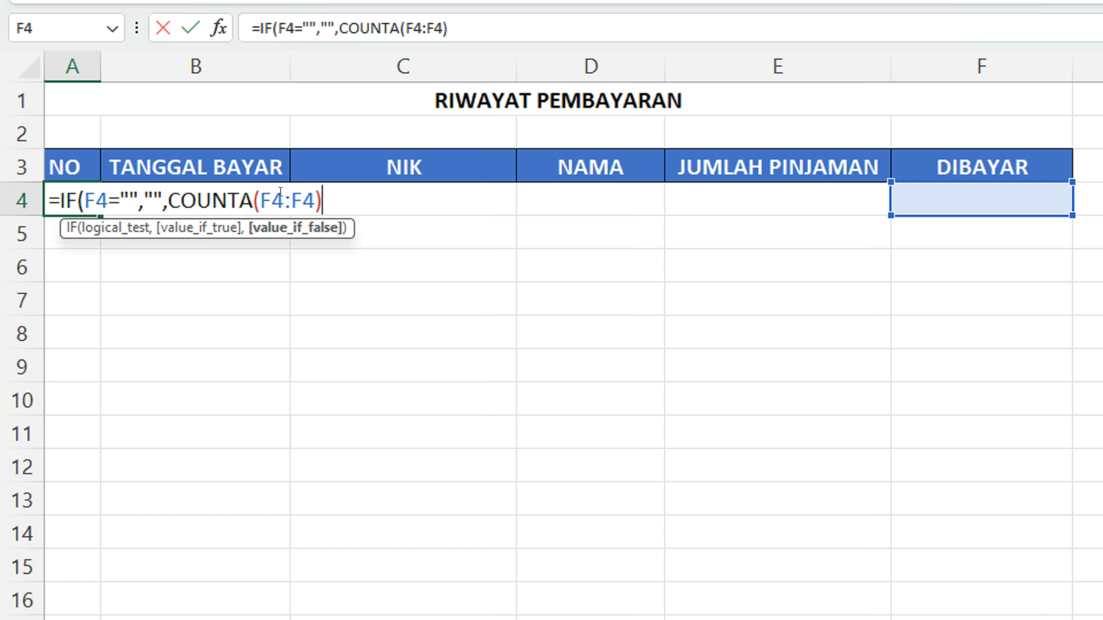
Make the first F4 in the COUNTA range absolute and complete A4's formula as =IF(F4="","",COUNTA($F$4:F4))
{"action": "double_click", "coordinate": [279, 198]}
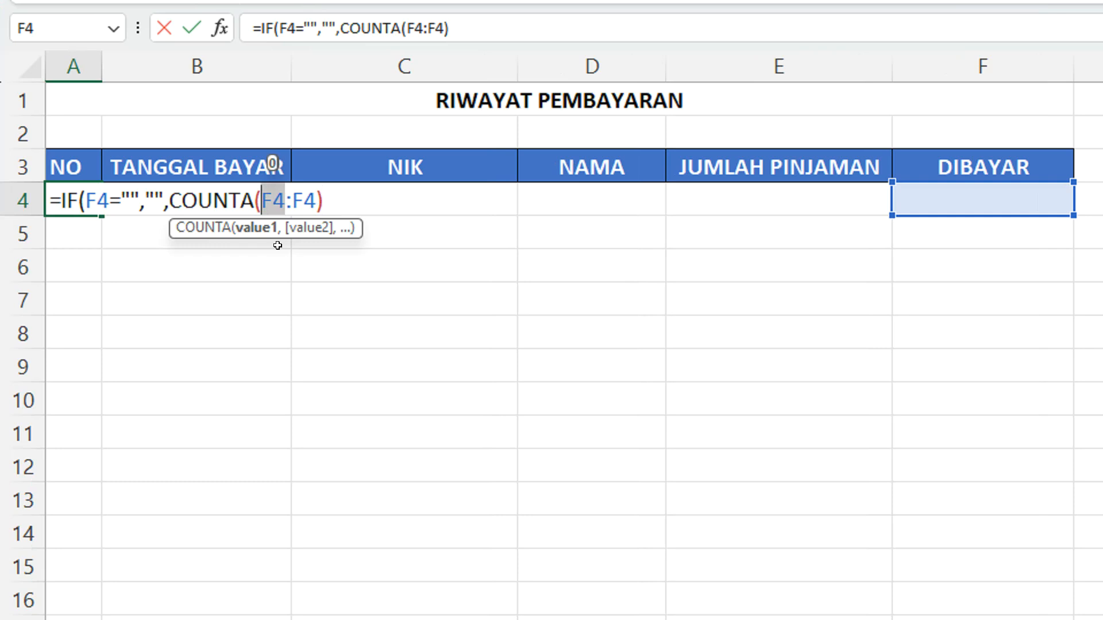
{"action": "key", "text": "F4"}
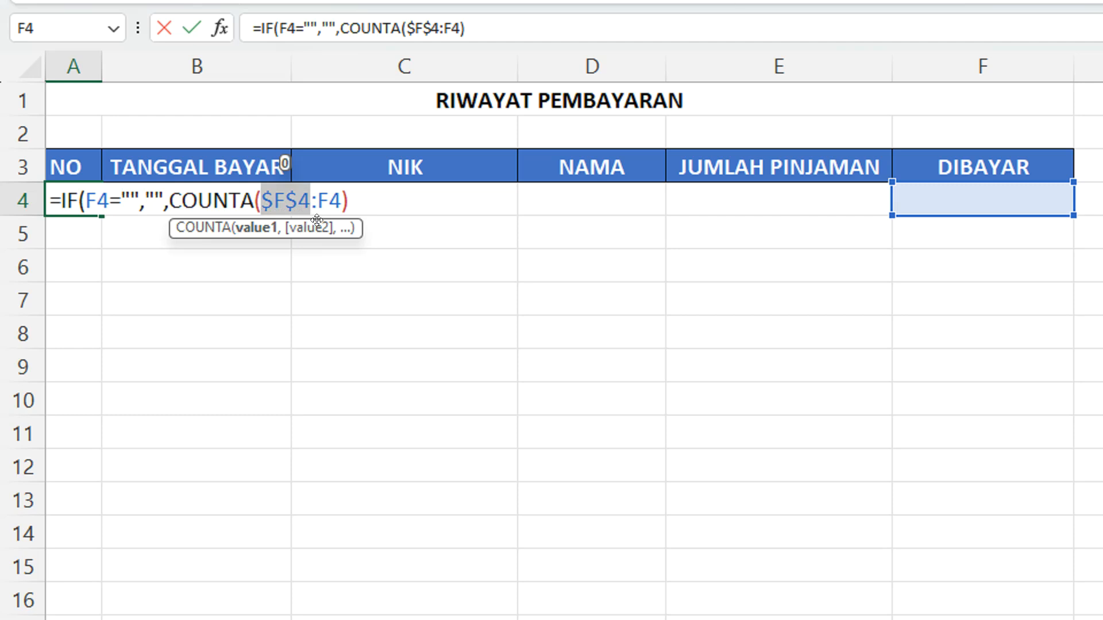
{"action": "left_click", "coordinate": [358, 200]}
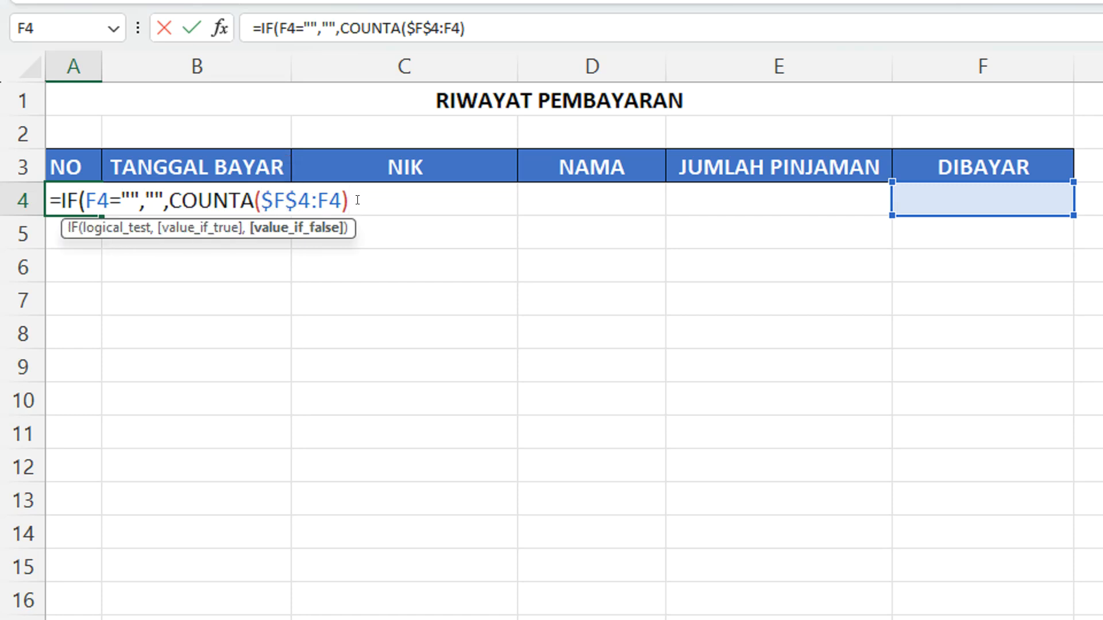
{"action": "type", "text": ")"}
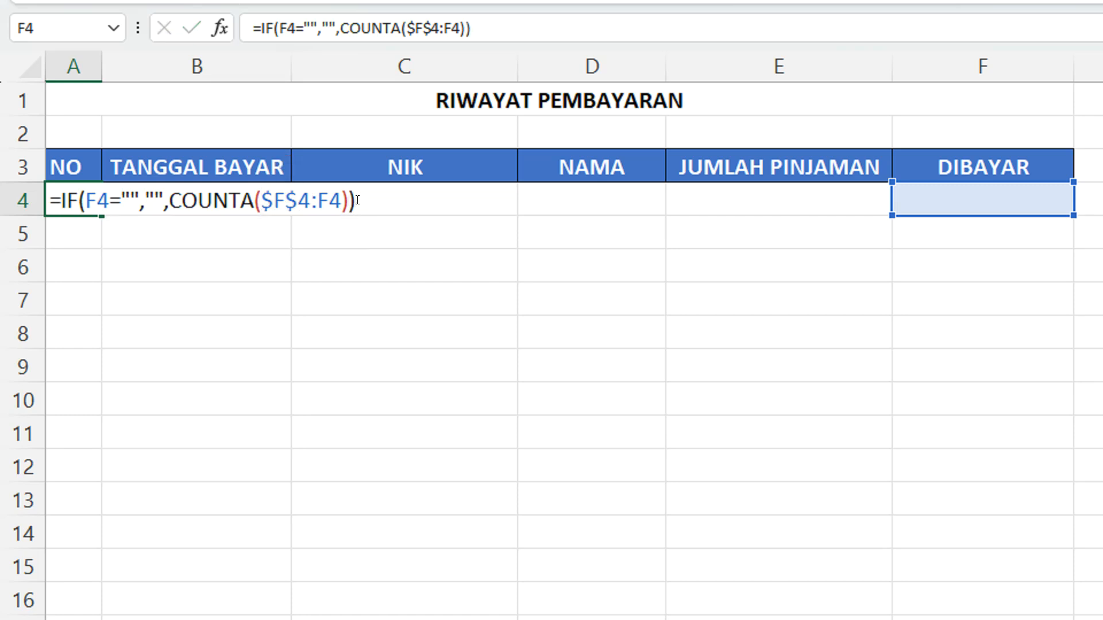
{"action": "key", "text": "Return"}
{"action": "left_click", "coordinate": [62, 197]}
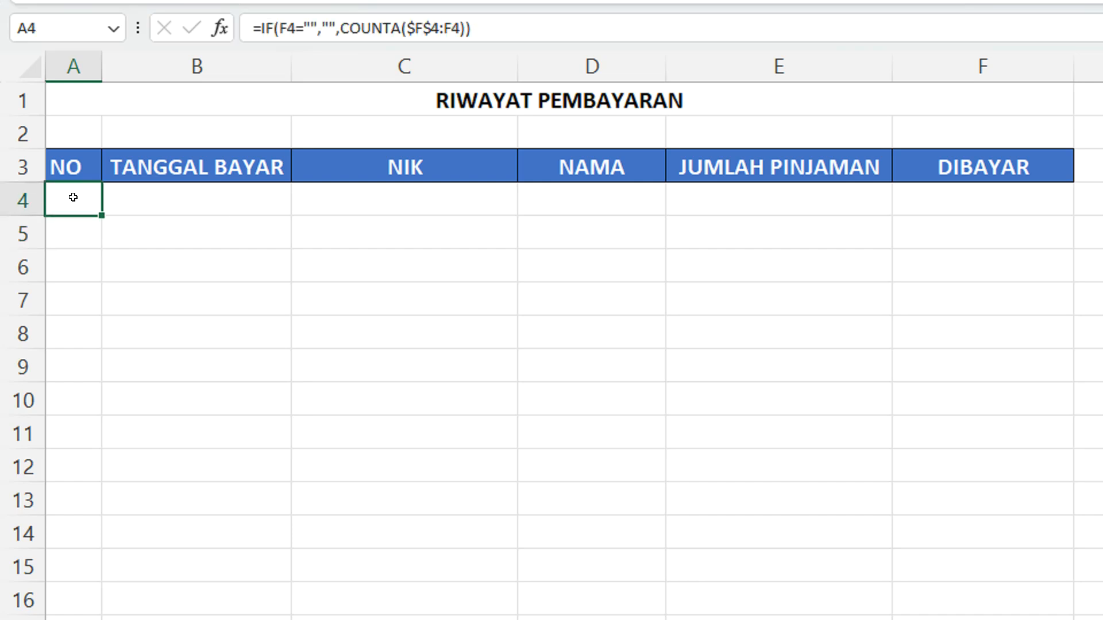
Test the numbering formula by entering 100 in DIBAYAR cell F4, and clear the test value
{"action": "scroll", "coordinate": [818, 187], "scroll_direction": "right", "scroll_amount": 2}
{"action": "left_click", "coordinate": [814, 197]}
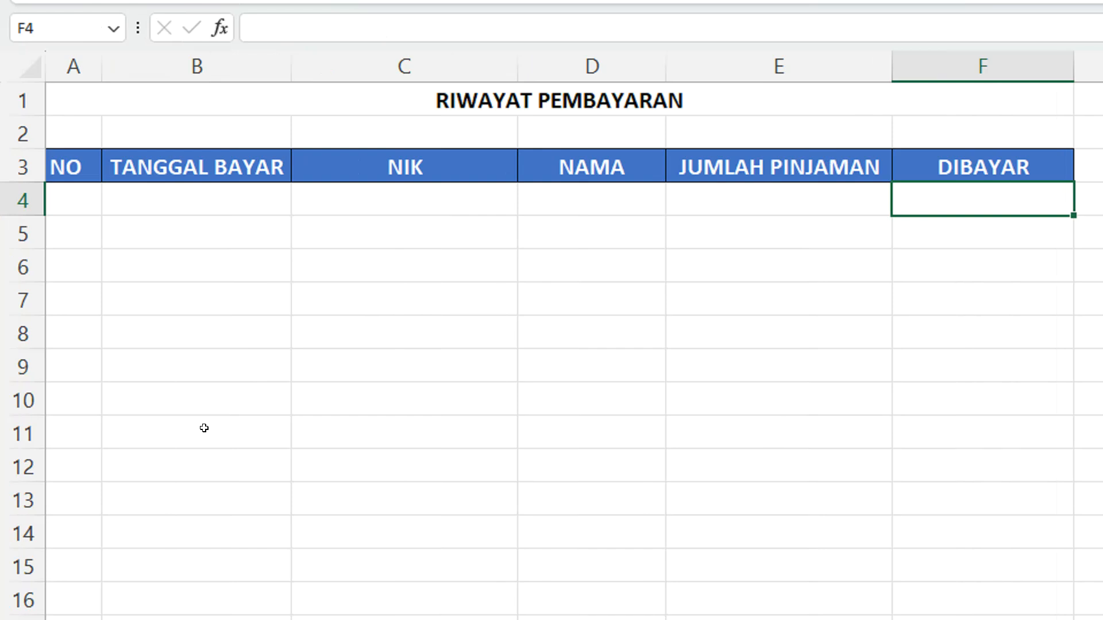
{"action": "type", "text": "100"}
{"action": "key", "text": "Return"}
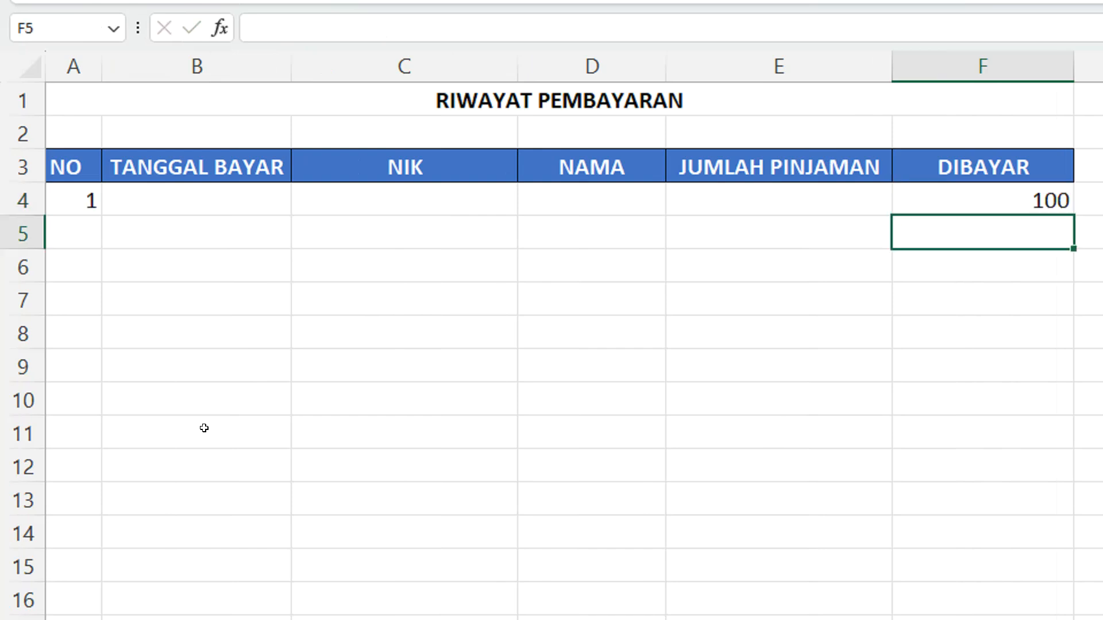
{"action": "left_click", "coordinate": [75, 197]}
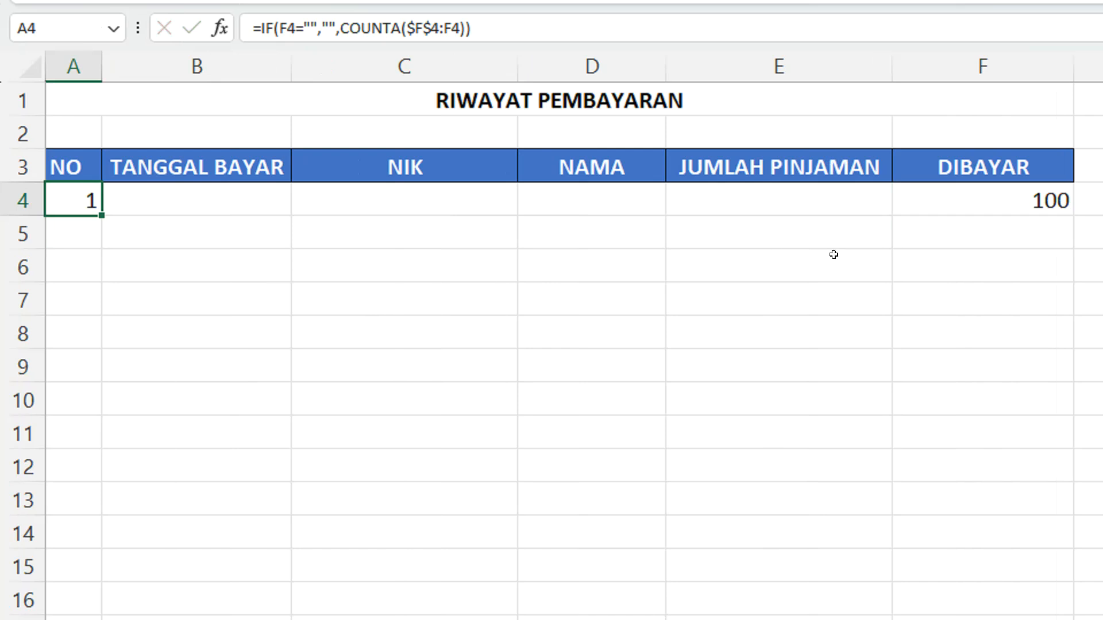
{"action": "left_click", "coordinate": [925, 200]}
{"action": "key", "text": "Delete"}
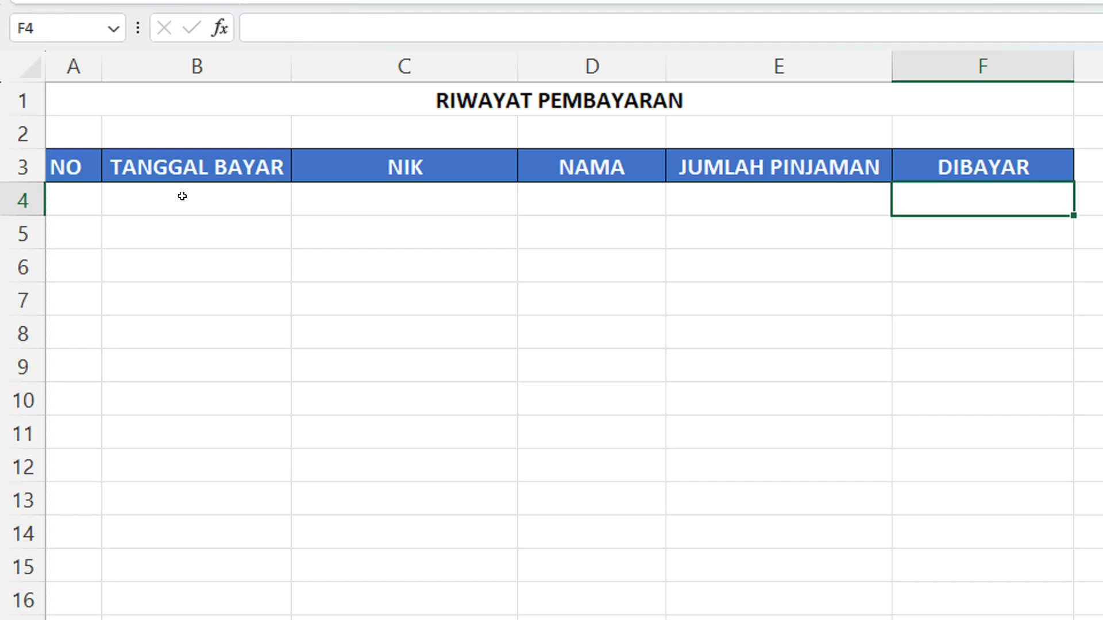
Start an IF formula in TANGGAL BAYAR cell B4 that tests whether DIBAYAR is not empty: =IF(F4<>"",
{"action": "left_click", "coordinate": [80, 197]}
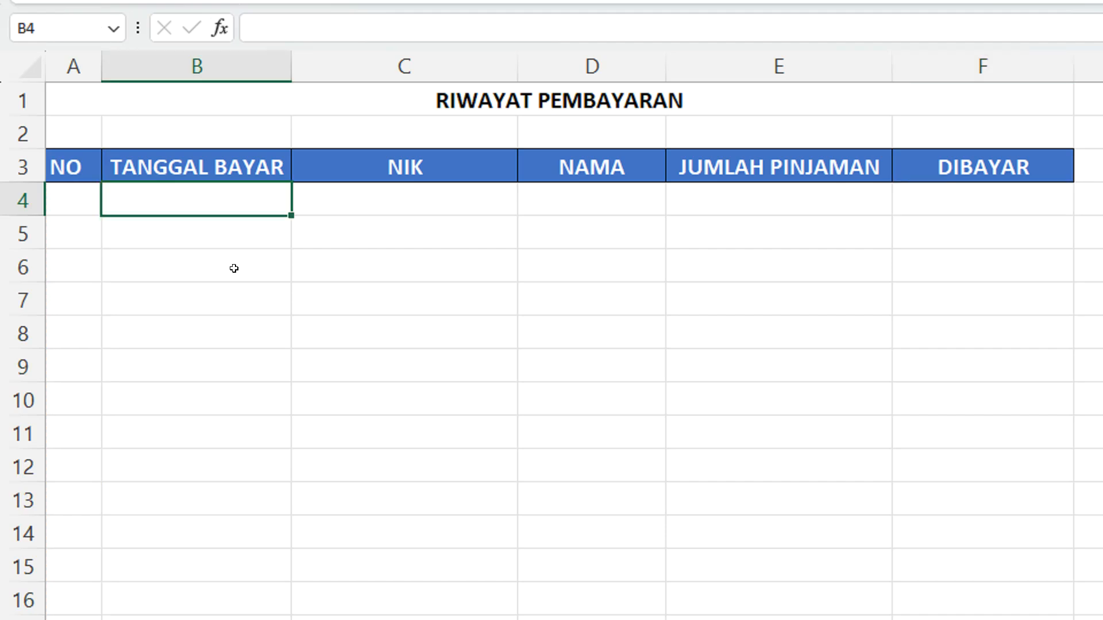
{"action": "type", "text": "=IF"}
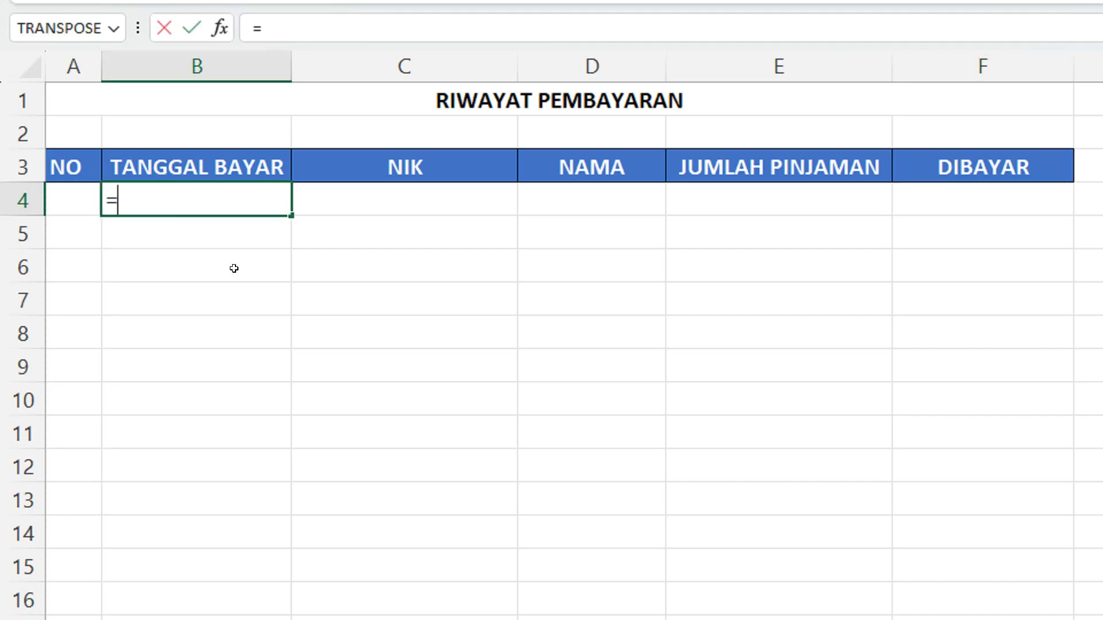
{"action": "type", "text": "("}
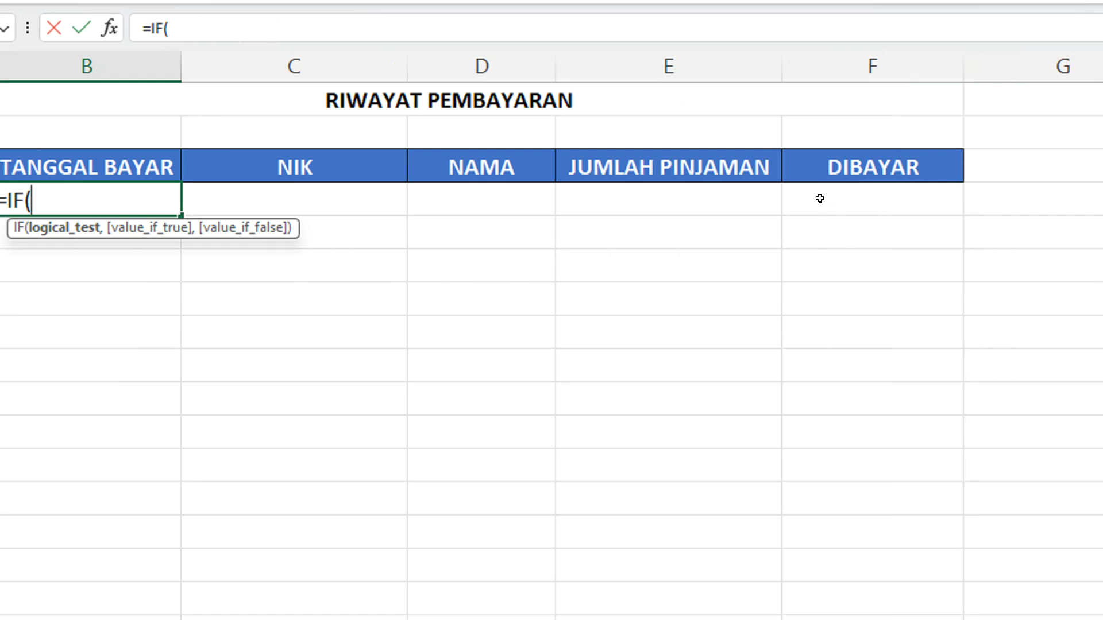
{"action": "left_click", "coordinate": [820, 198]}
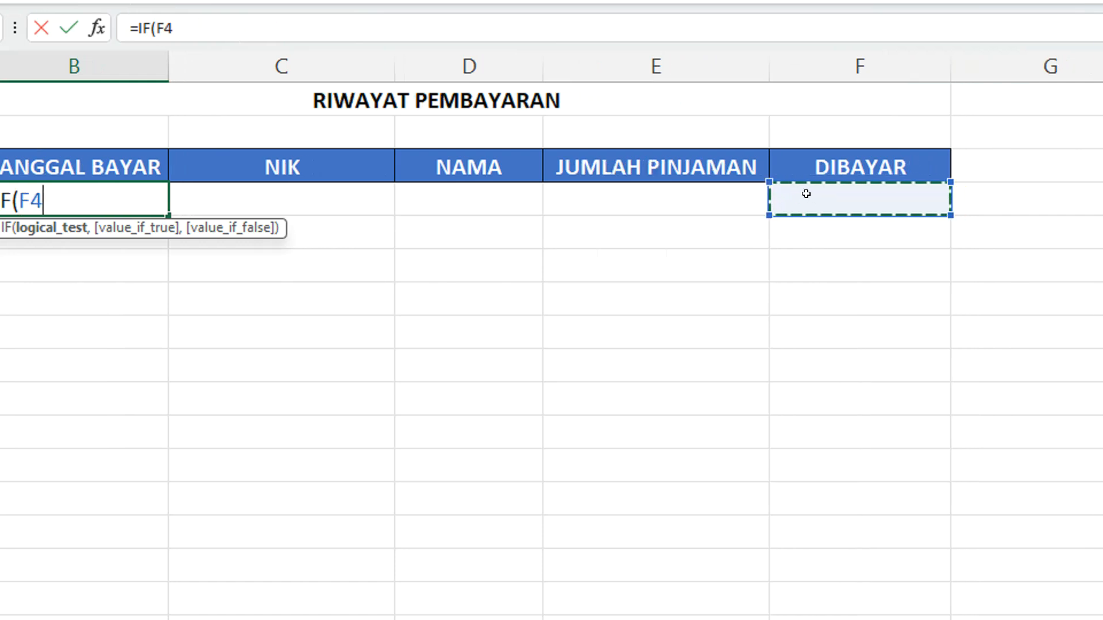
{"action": "type", "text": "<>"}
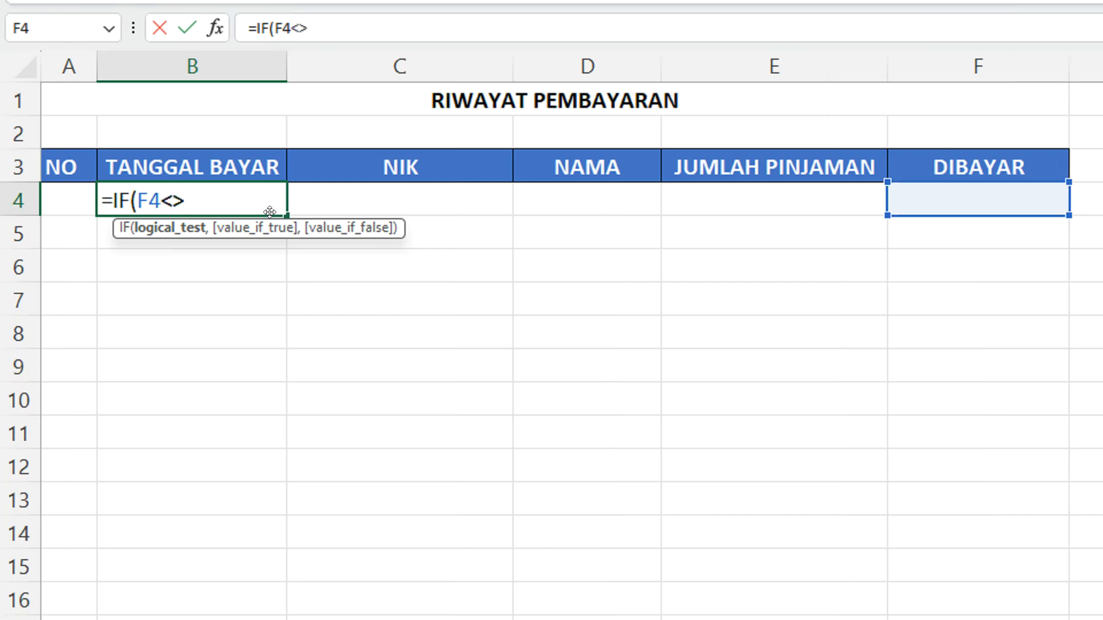
{"action": "left_click_drag", "start_coordinate": [186, 200], "coordinate": [160, 196]}
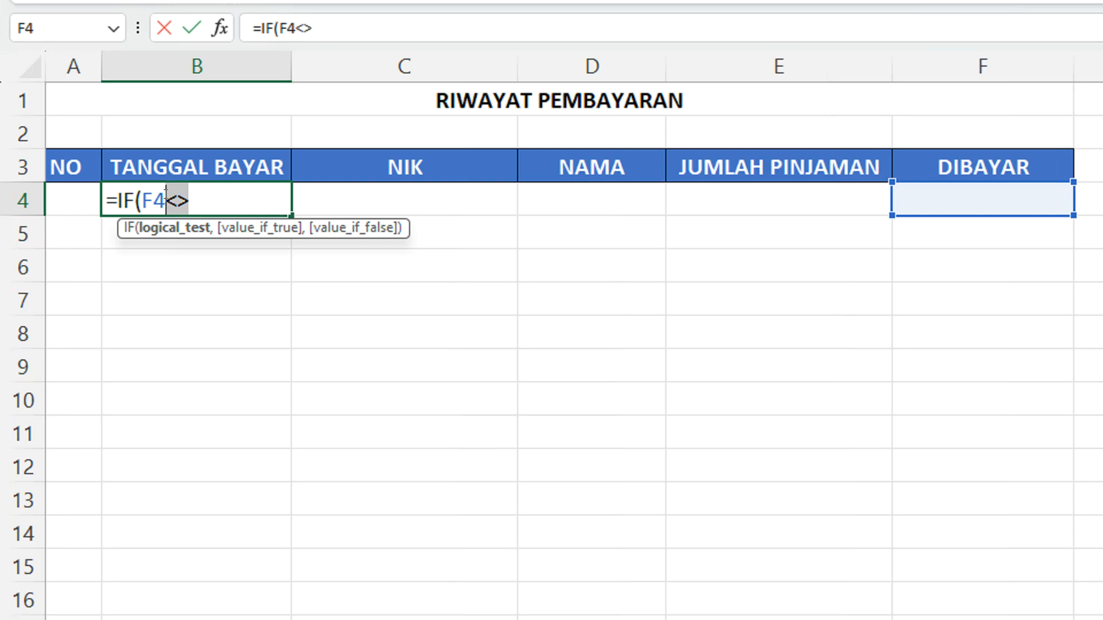
{"action": "left_click", "coordinate": [196, 205]}
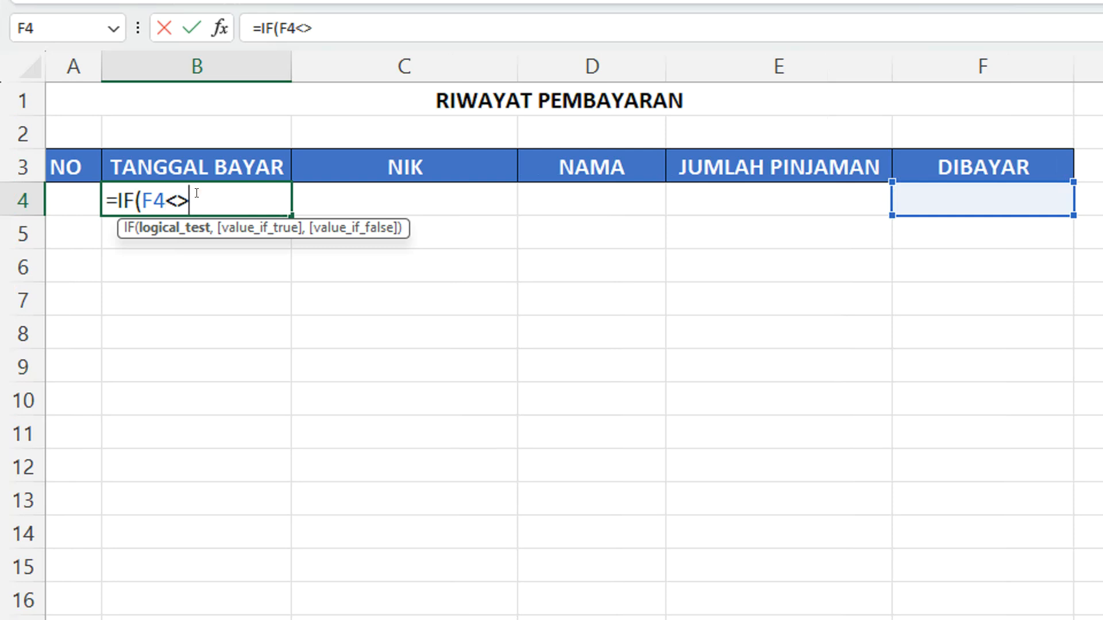
{"action": "type", "text": "\""}
{"action": "type", "text": ",T"}
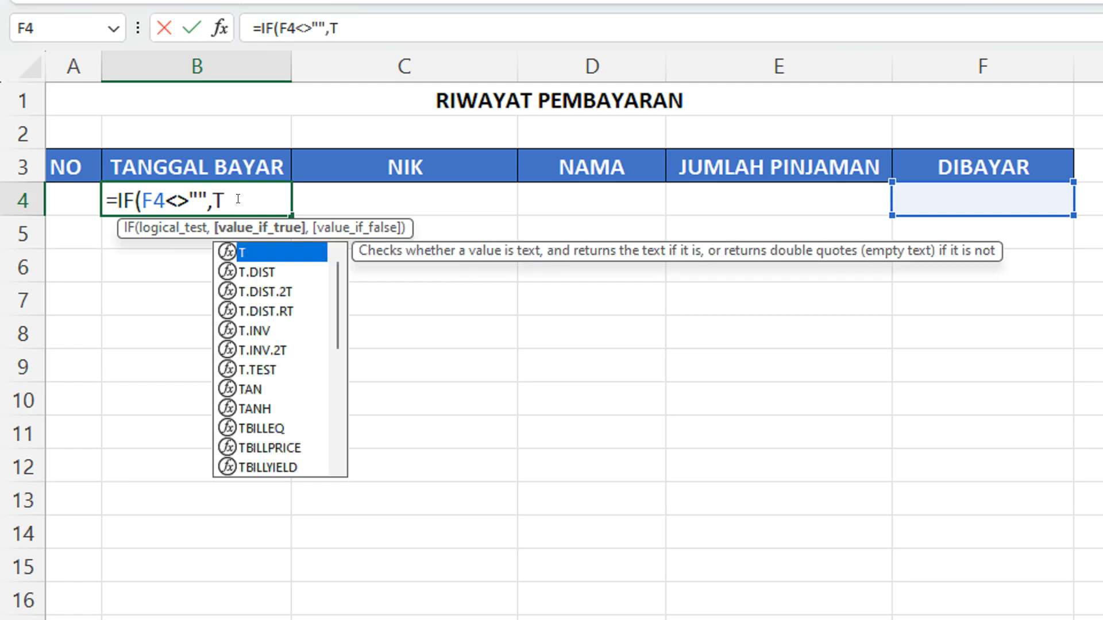
{"action": "type", "text": "ODAY"}
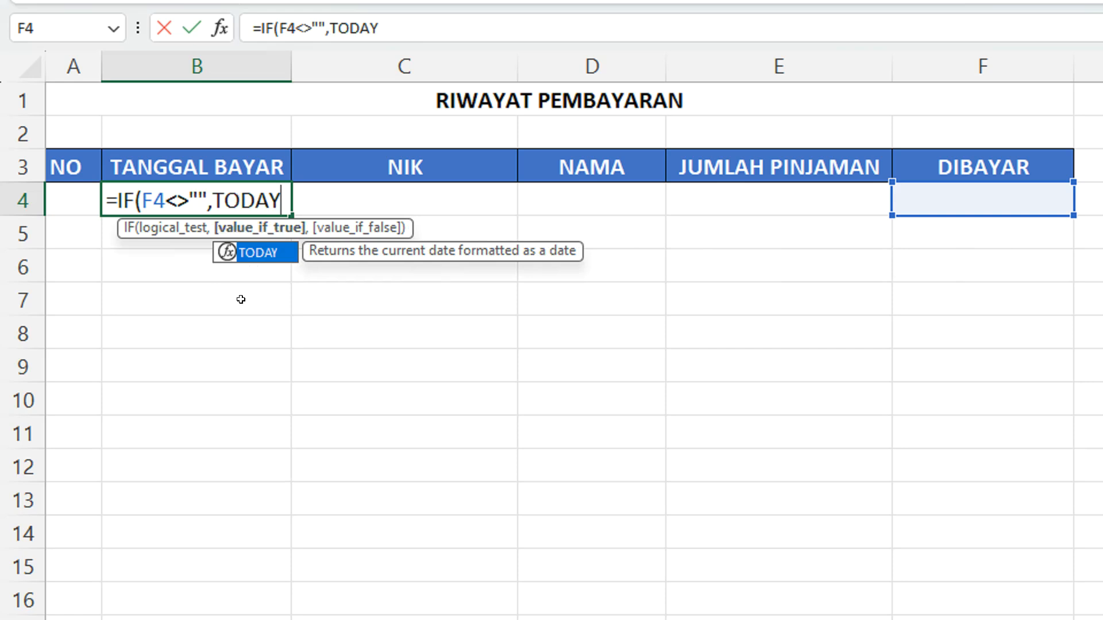
Complete the B4 formula as =IF(F4<>"",TODAY(),"") with TODAY() as value-if-true and an empty string as value-if-false
{"action": "type", "text": "()"}
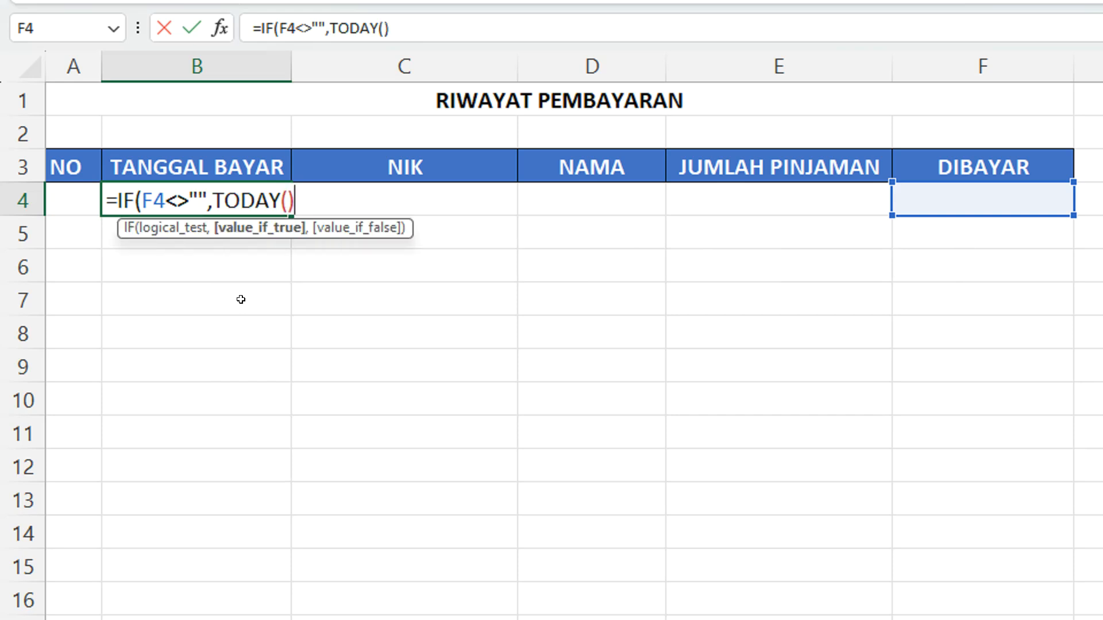
{"action": "type", "text": ",\"\""}
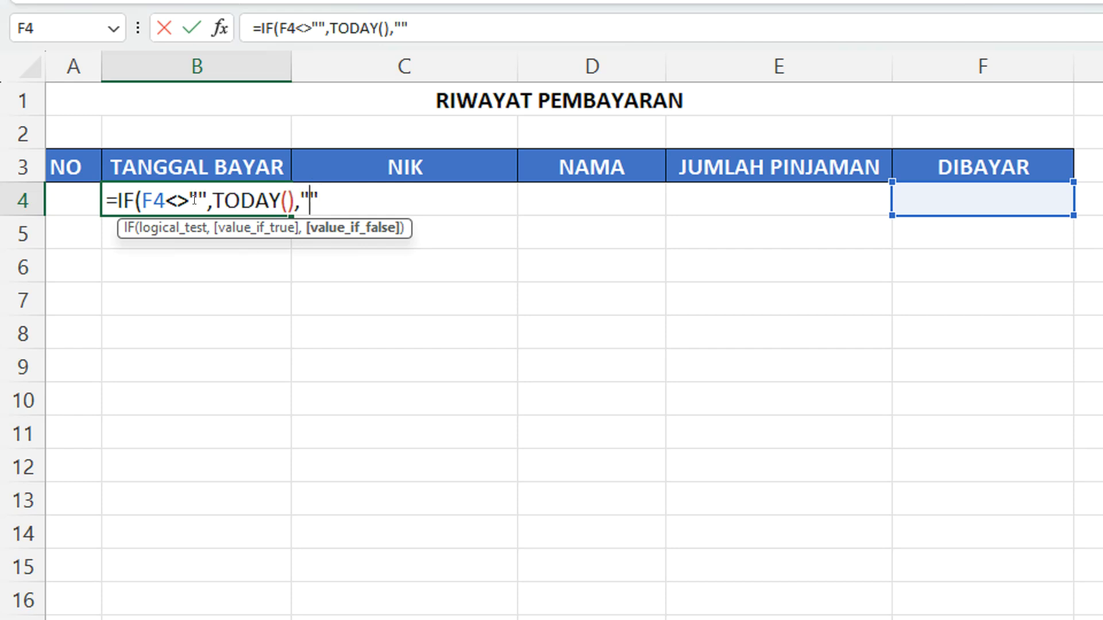
{"action": "left_click_drag", "start_coordinate": [214, 196], "coordinate": [290, 198]}
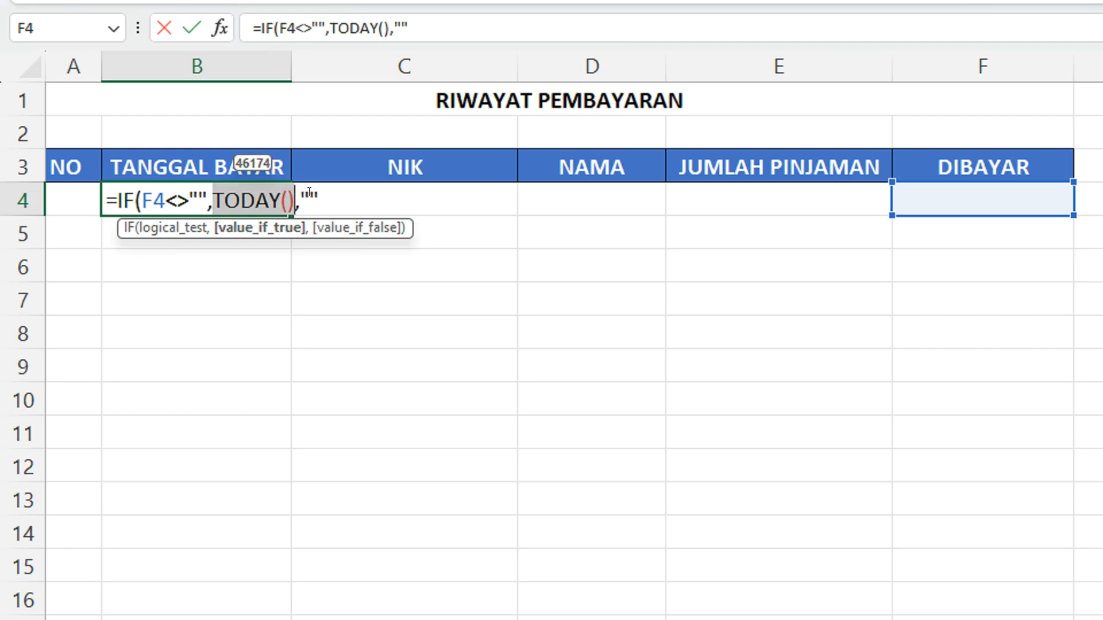
{"action": "left_click", "coordinate": [330, 193]}
{"action": "type", "text": ")"}
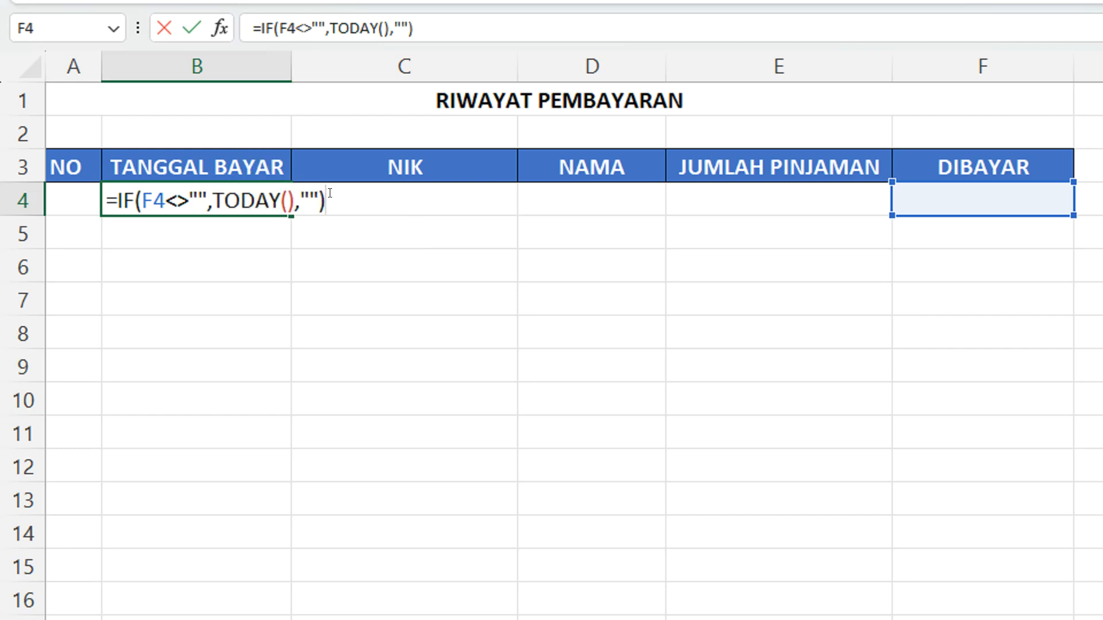
{"action": "key", "text": "Return"}
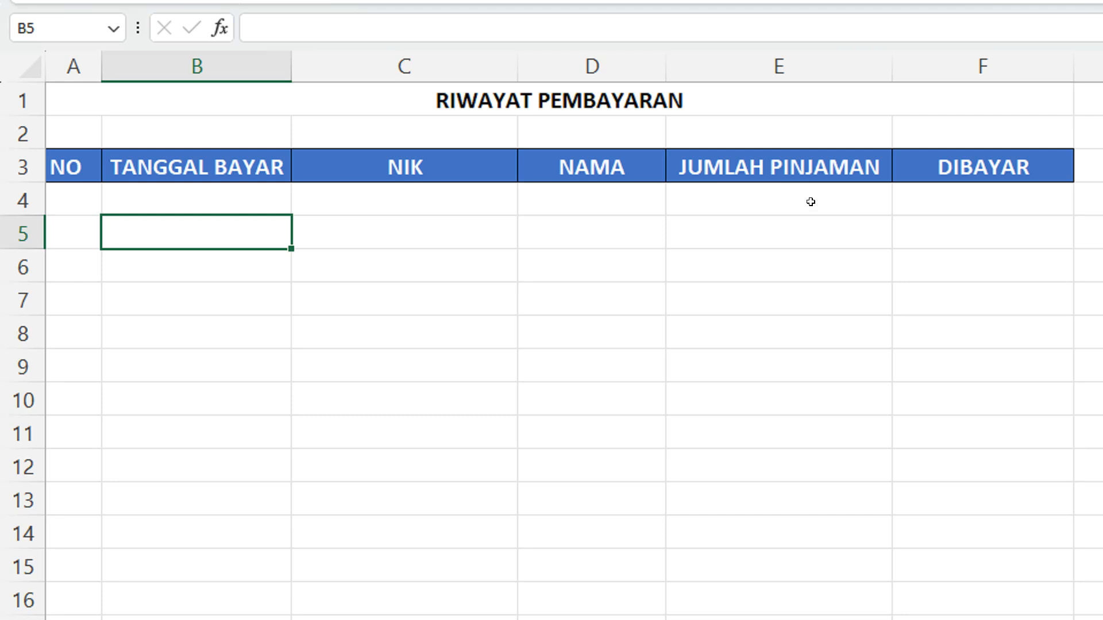
Test the payment date formula by entering 200 in DIBAYAR cell F4, and check cells A4 and B4
{"action": "left_click", "coordinate": [919, 201]}
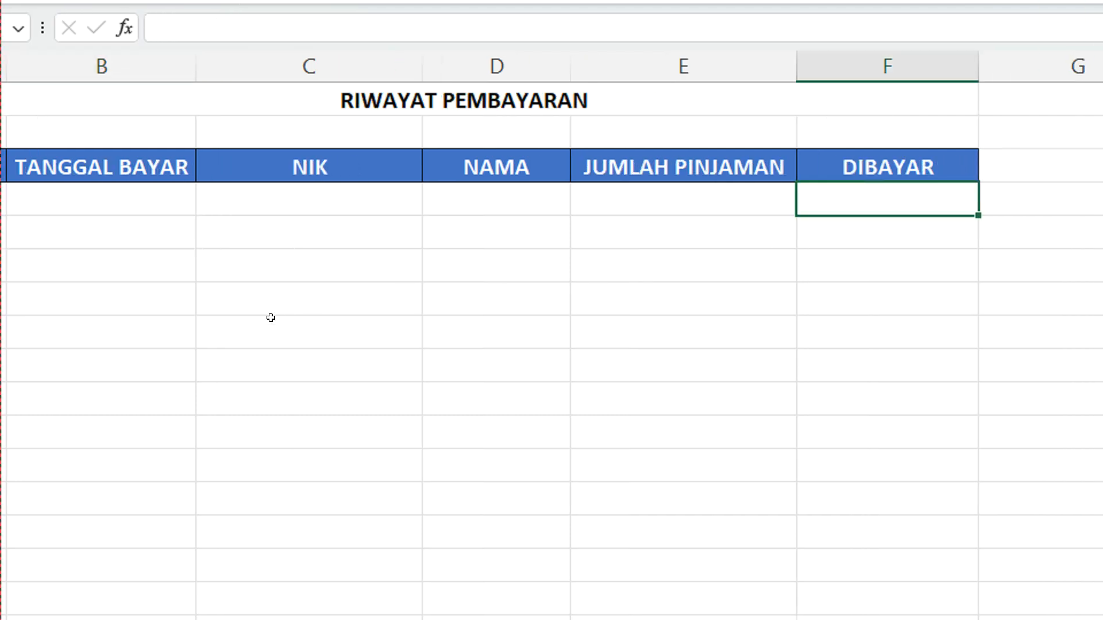
{"action": "type", "text": "200"}
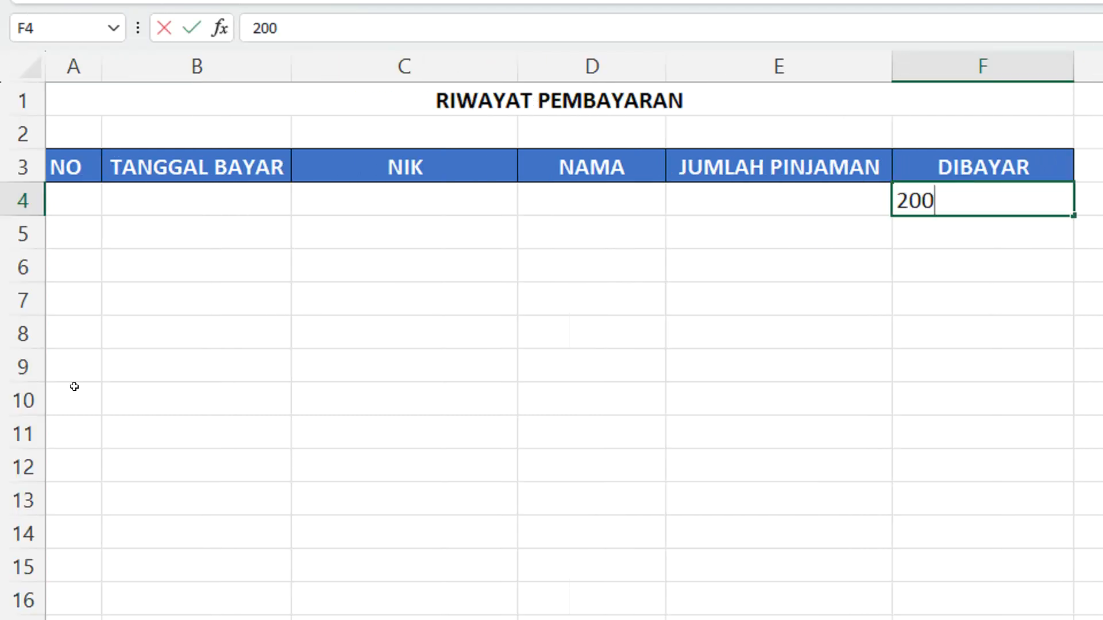
{"action": "key", "text": "Return"}
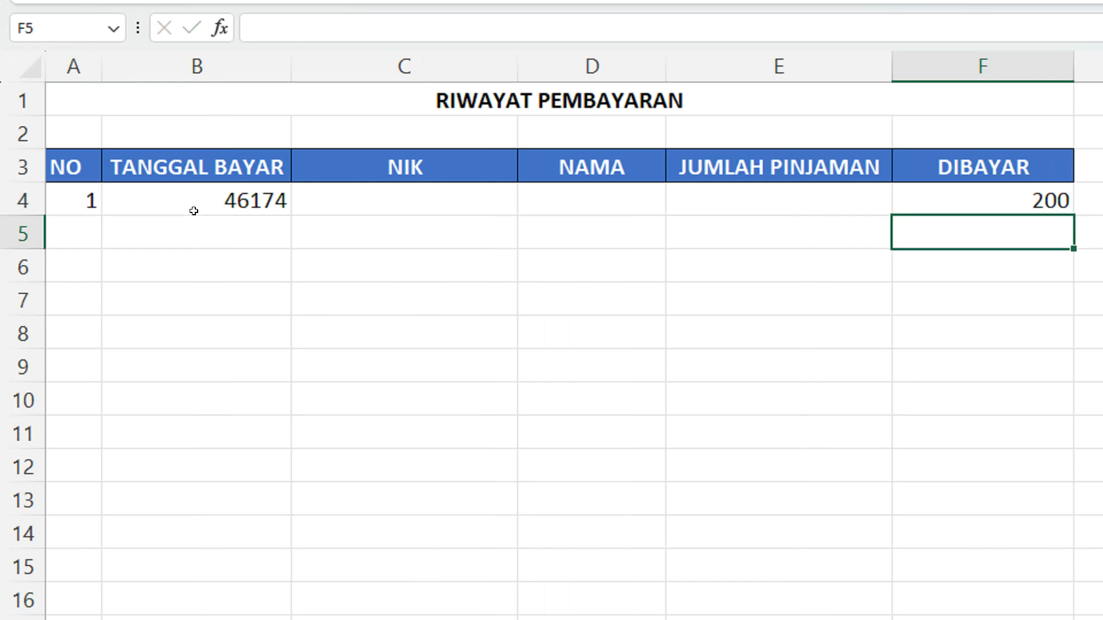
{"action": "left_click", "coordinate": [197, 197]}
{"action": "left_click", "coordinate": [59, 197]}
Format the whole TANGGAL BAYAR column B as Date with the *3/14/2012 type
{"action": "left_click", "coordinate": [224, 200]}
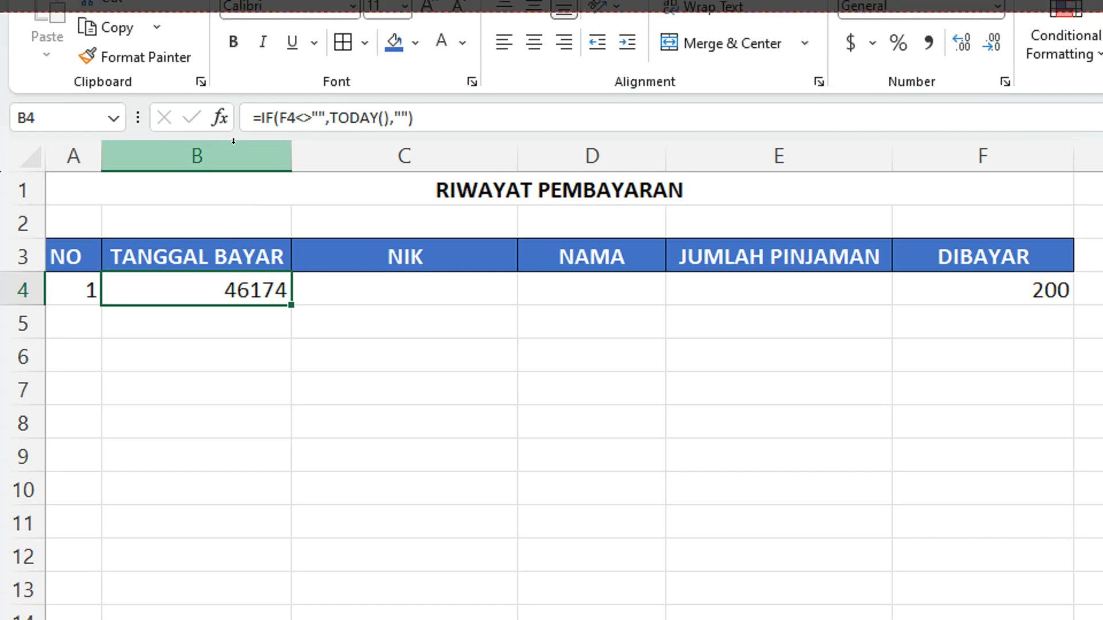
{"action": "left_click", "coordinate": [234, 70]}
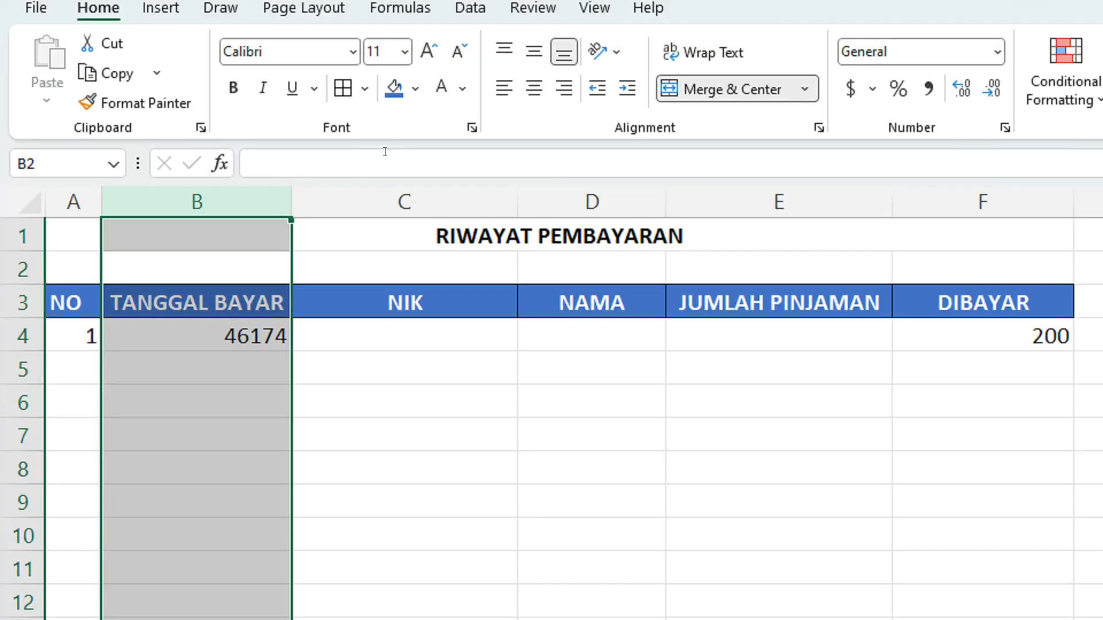
{"action": "right_click", "coordinate": [194, 303]}
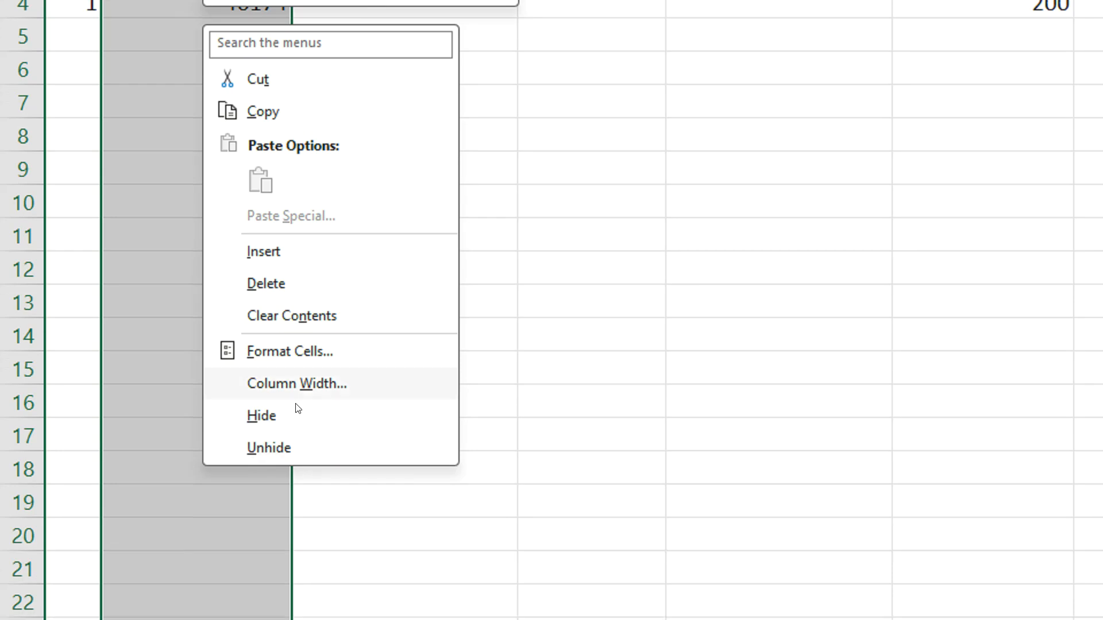
{"action": "left_click", "coordinate": [303, 354]}
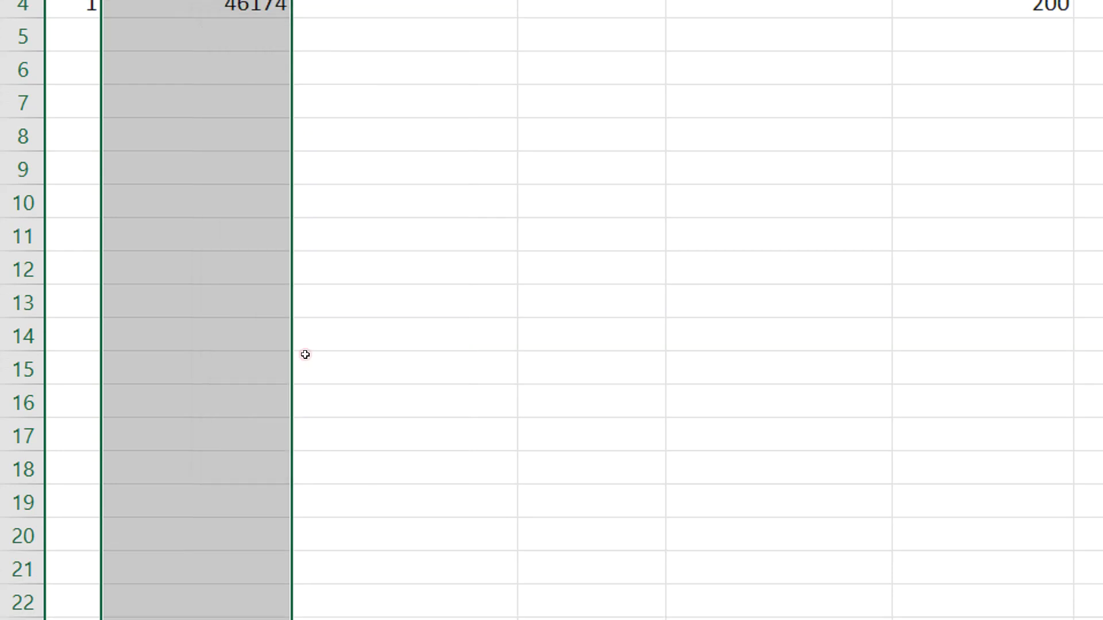
{"action": "left_click_drag", "start_coordinate": [416, 165], "coordinate": [767, 10]}
{"action": "left_click", "coordinate": [405, 315]}
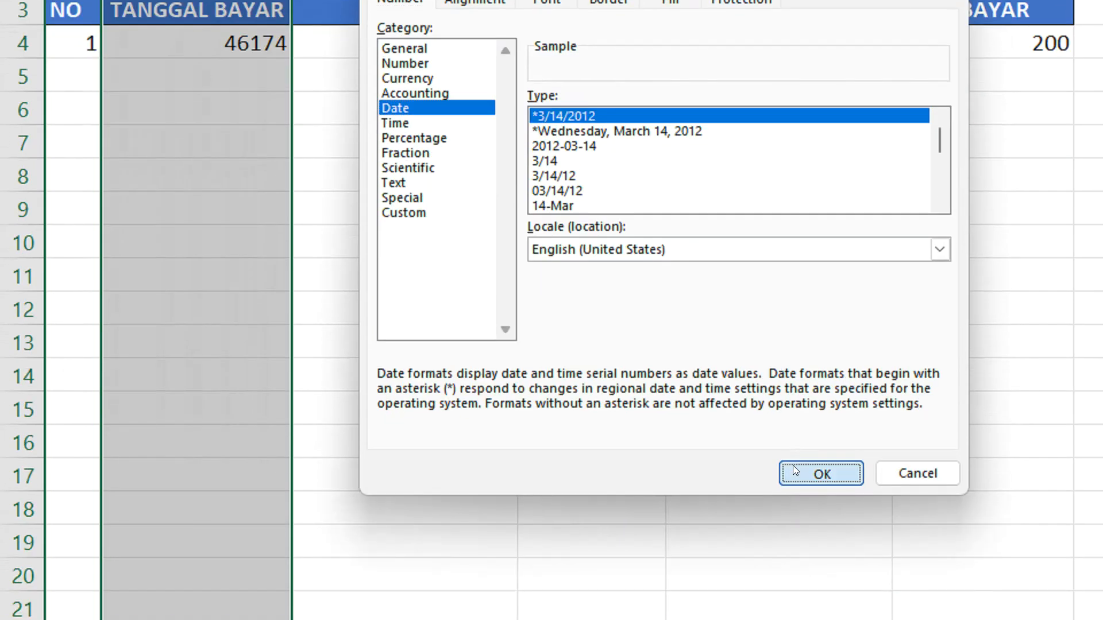
{"action": "left_click", "coordinate": [804, 483]}
{"action": "left_click", "coordinate": [310, 53]}
{"action": "left_click", "coordinate": [228, 160]}
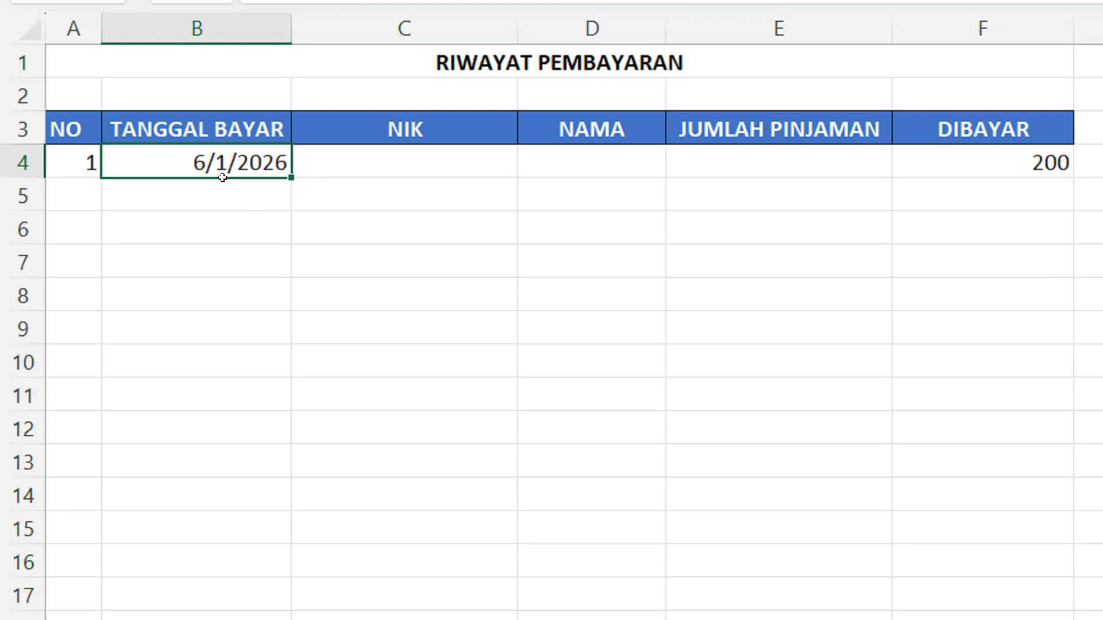
Fill the NO and TANGGAL BAYAR formulas from A4:B4 down to row 16
{"action": "left_click", "coordinate": [73, 152]}
{"action": "left_click", "coordinate": [261, 173], "text": "shift"}
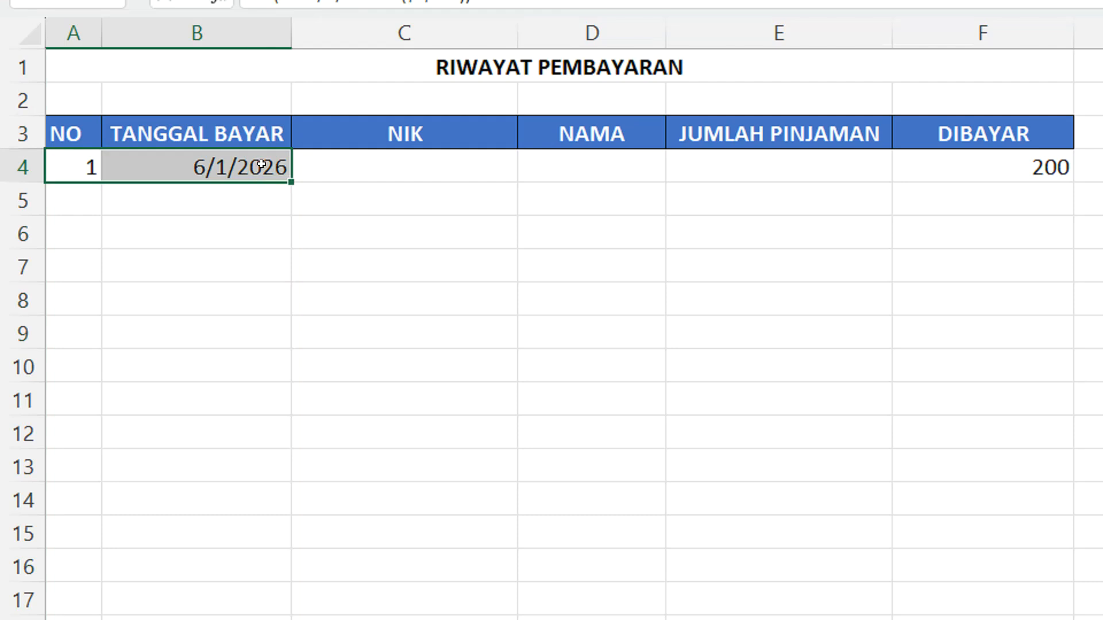
{"action": "left_click_drag", "start_coordinate": [289, 179], "coordinate": [274, 583]}
{"action": "left_click_drag", "start_coordinate": [274, 462], "coordinate": [274, 460]}
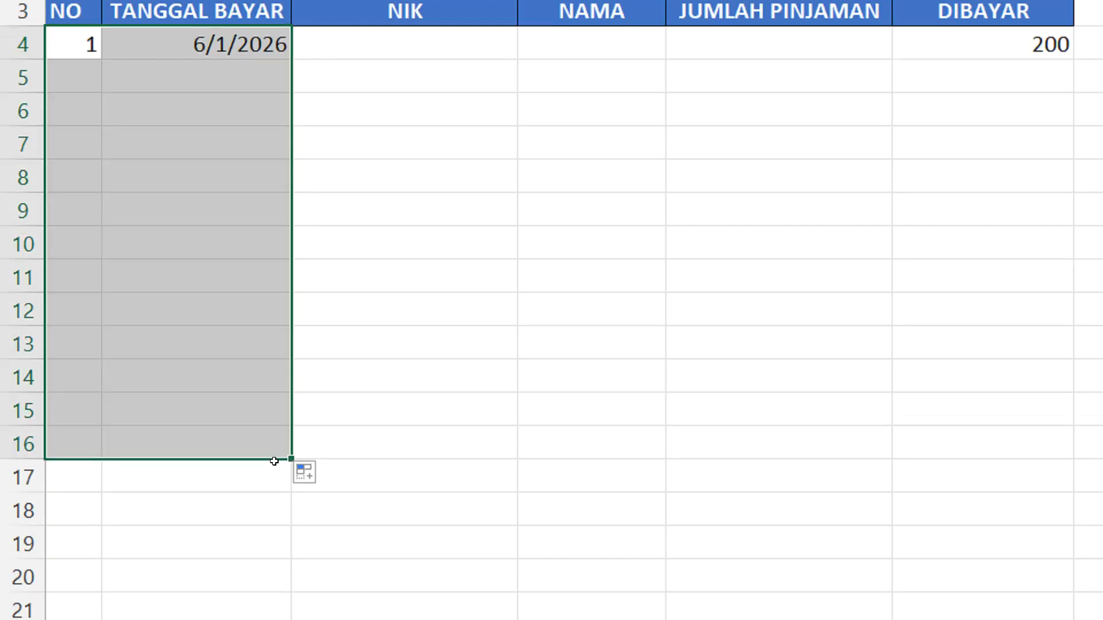
Test the copied formulas by entering 400 in DIBAYAR cell F5 and 52000 in F6
{"action": "left_click", "coordinate": [928, 73]}
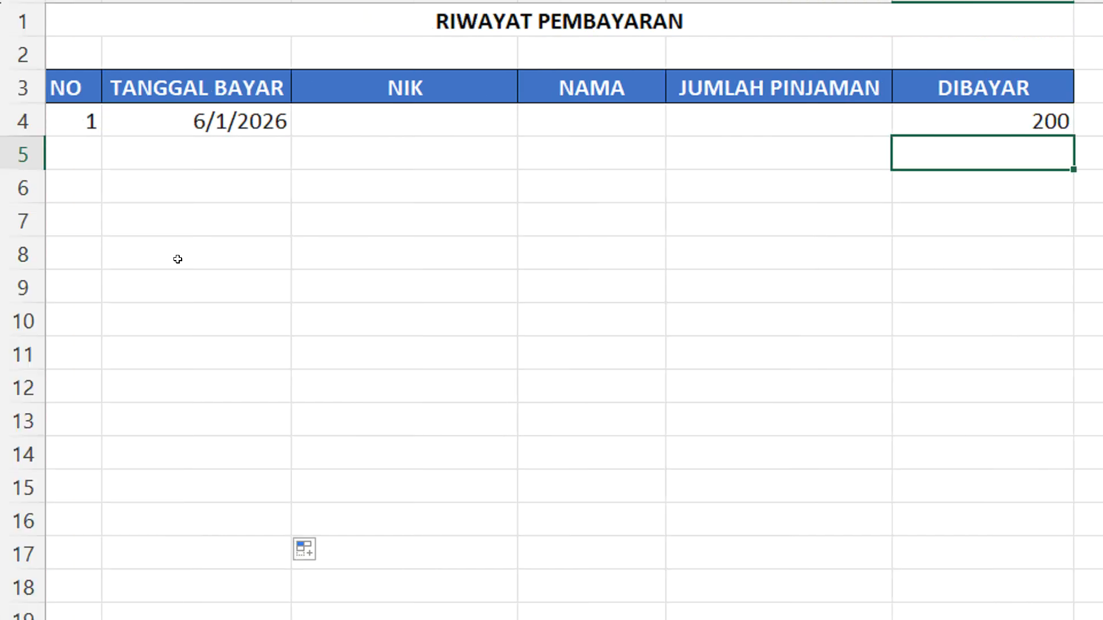
{"action": "type", "text": "400"}
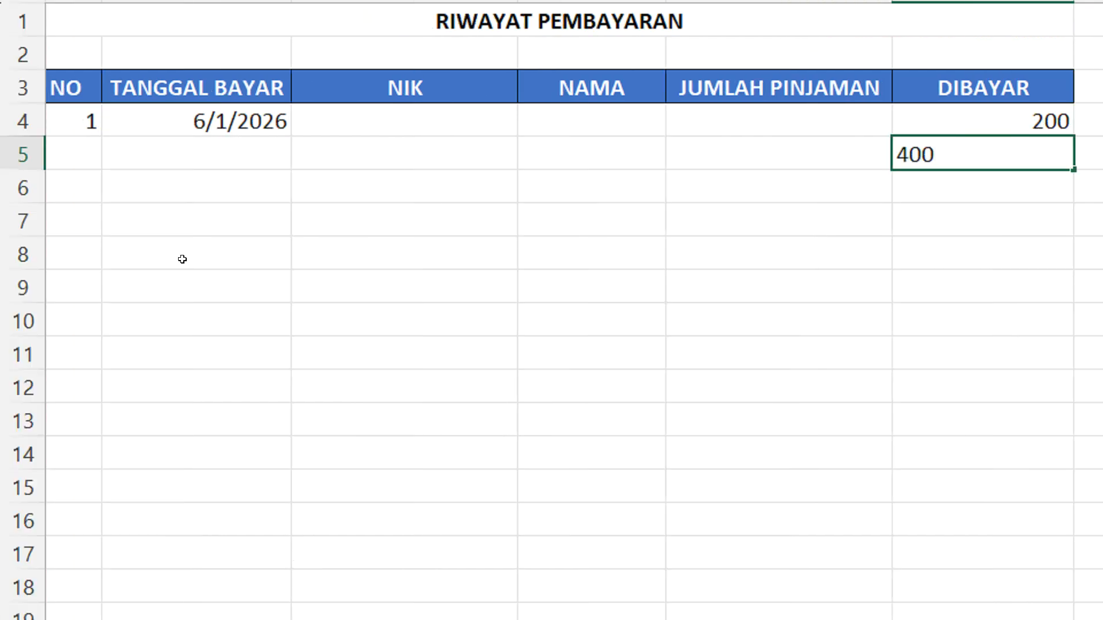
{"action": "key", "text": "Return"}
{"action": "type", "text": "5"}
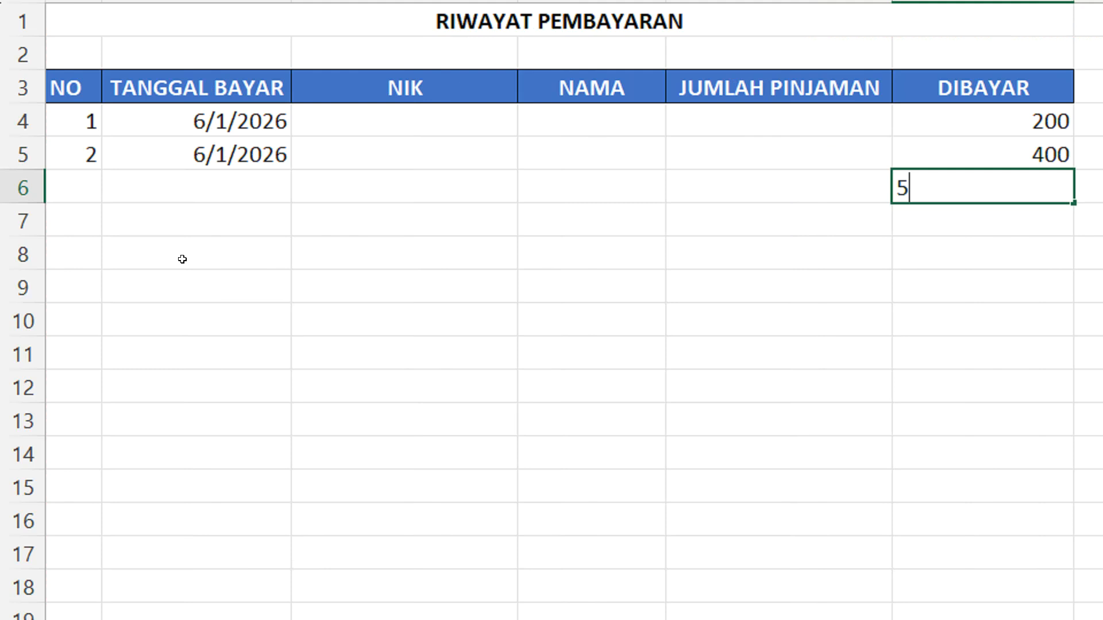
{"action": "type", "text": "2000"}
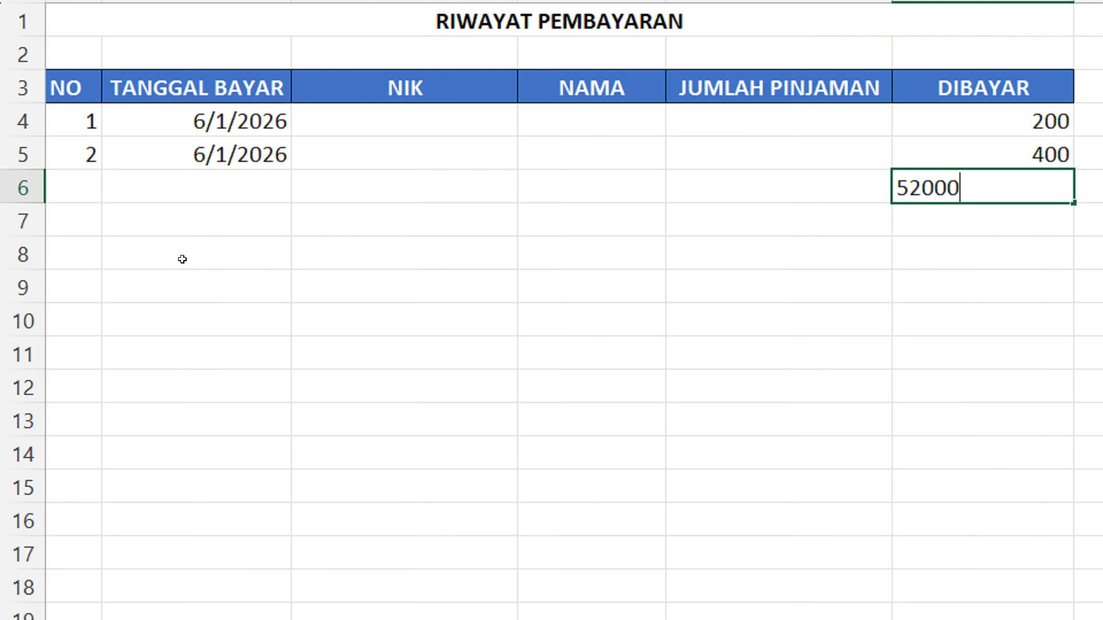
{"action": "key", "text": "Return"}
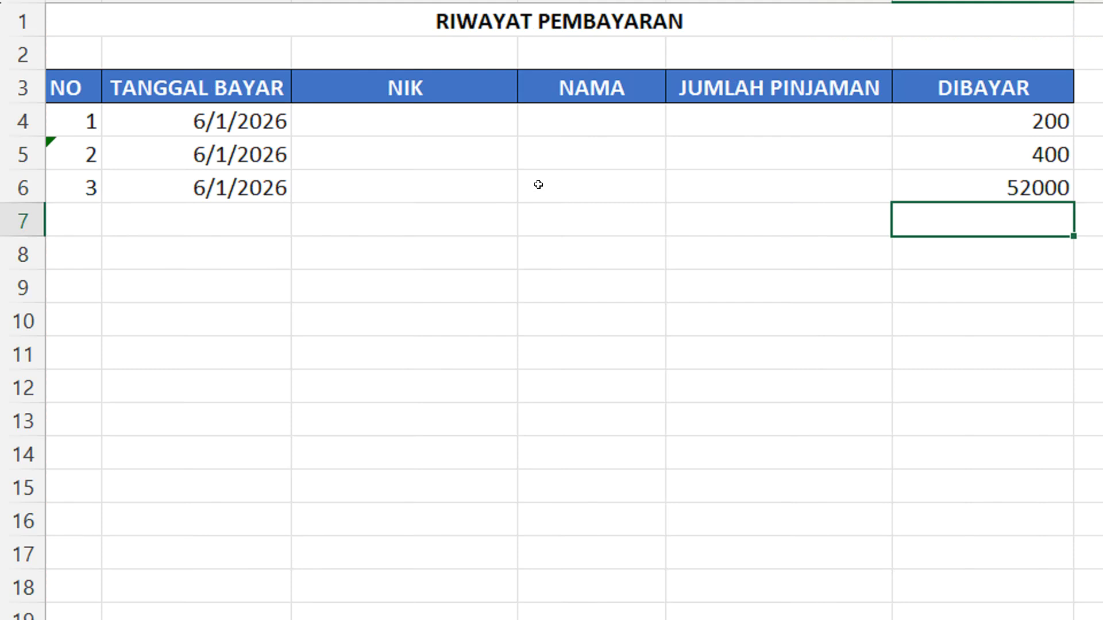
Clear the test payments from DIBAYAR cells F4:F6
{"action": "left_click", "coordinate": [443, 107]}
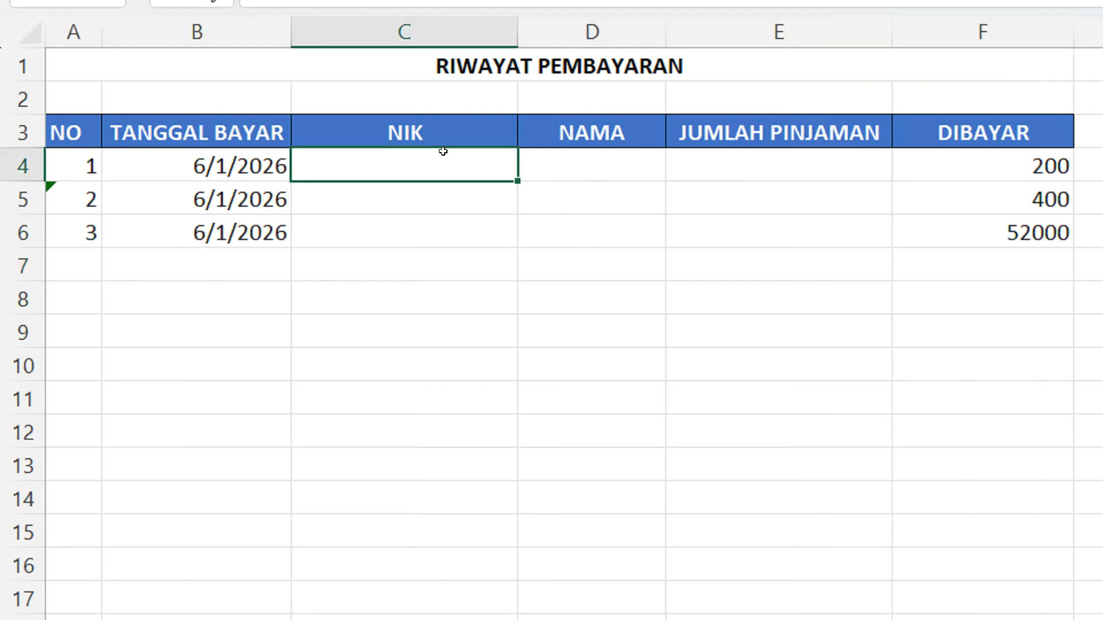
{"action": "left_click_drag", "start_coordinate": [941, 165], "coordinate": [937, 230]}
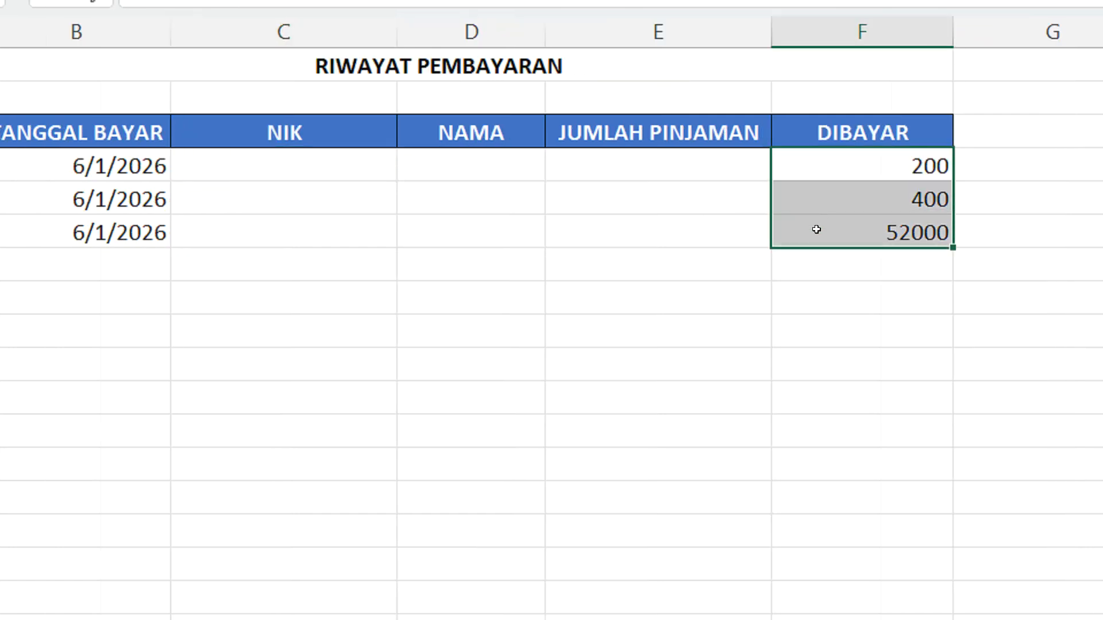
{"action": "key", "text": "Delete"}
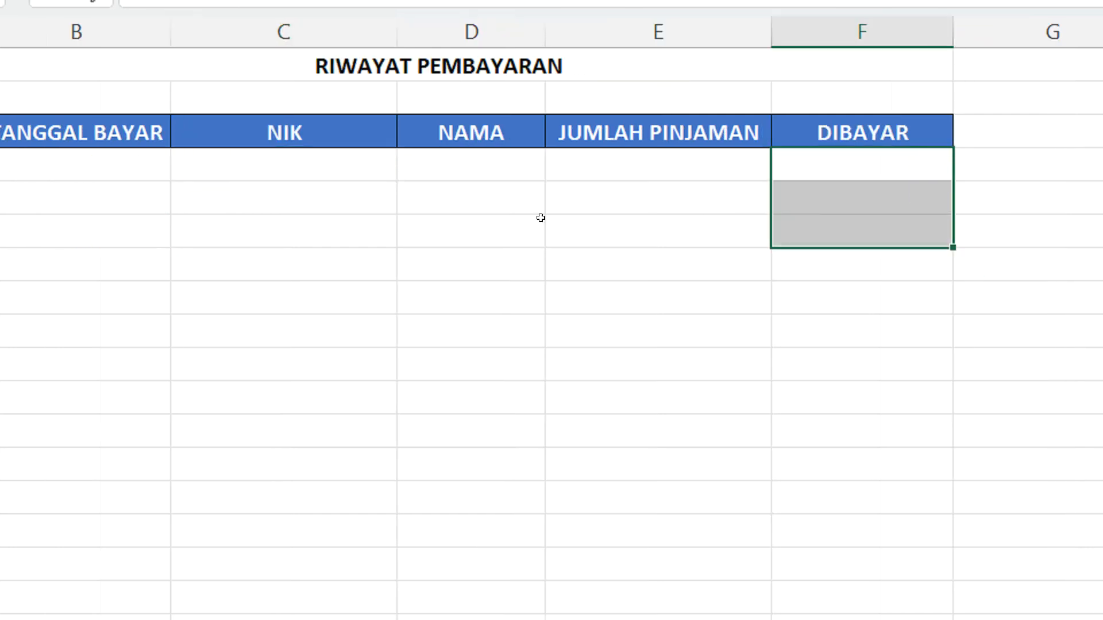
{"action": "left_click", "coordinate": [455, 220]}
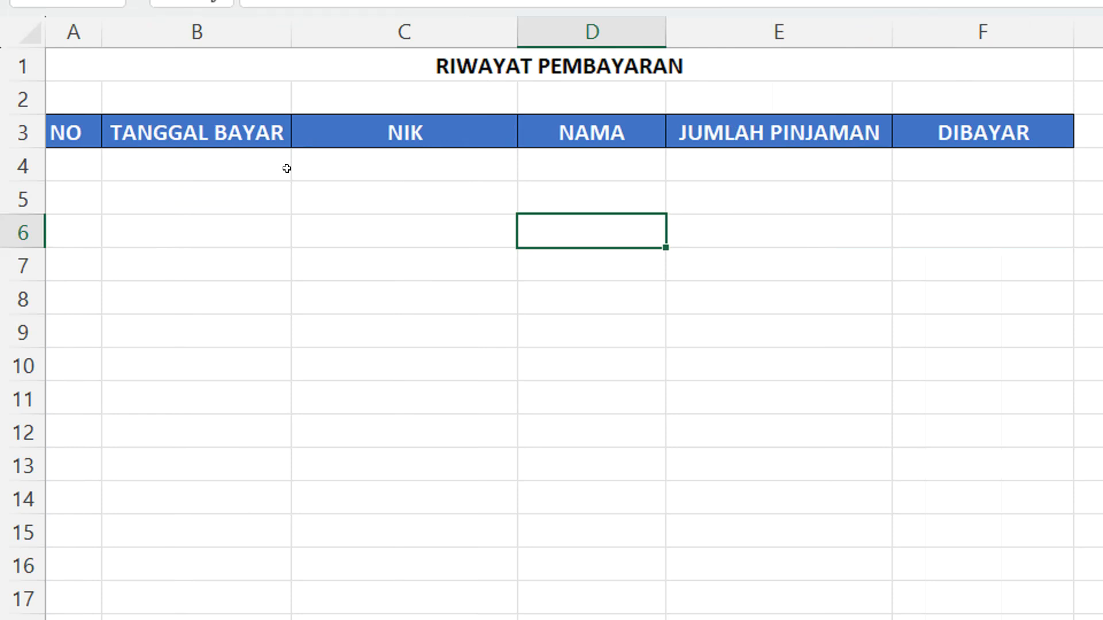
{"action": "left_click", "coordinate": [423, 154]}
{"action": "left_click", "coordinate": [587, 184]}
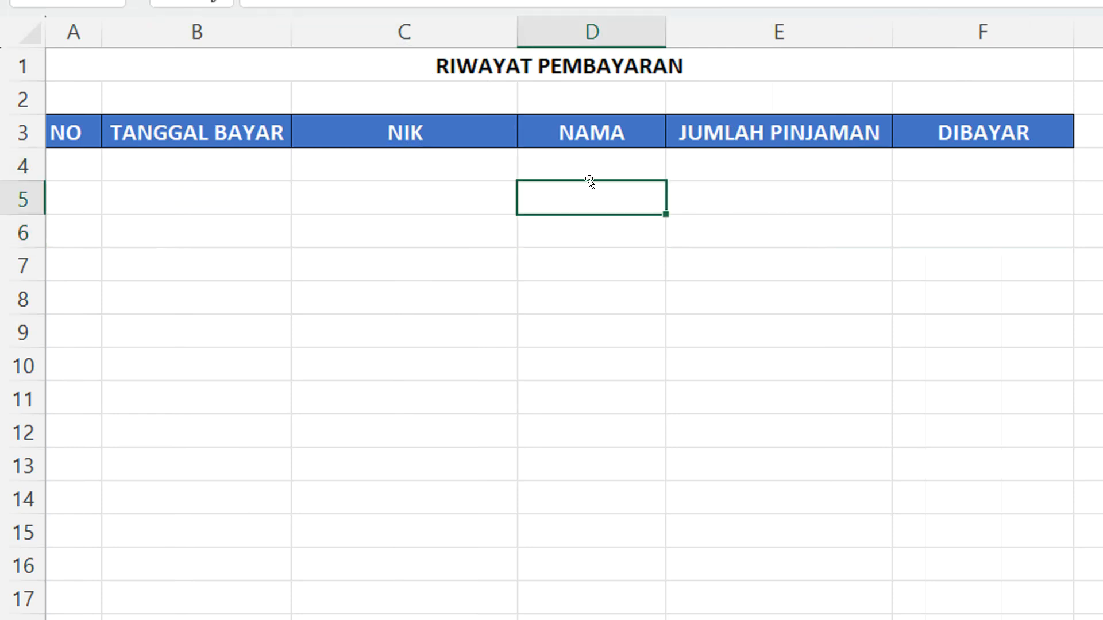
{"action": "left_click", "coordinate": [747, 155]}
{"action": "left_click", "coordinate": [428, 163]}
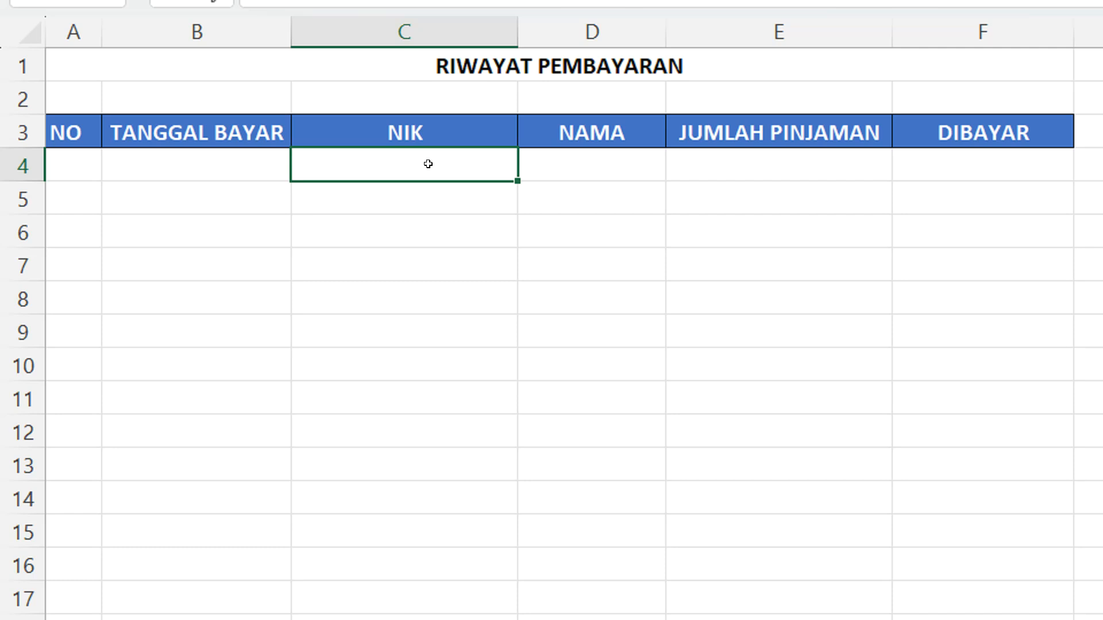
{"action": "type", "text": "="}
{"action": "type", "text": "VLO"}
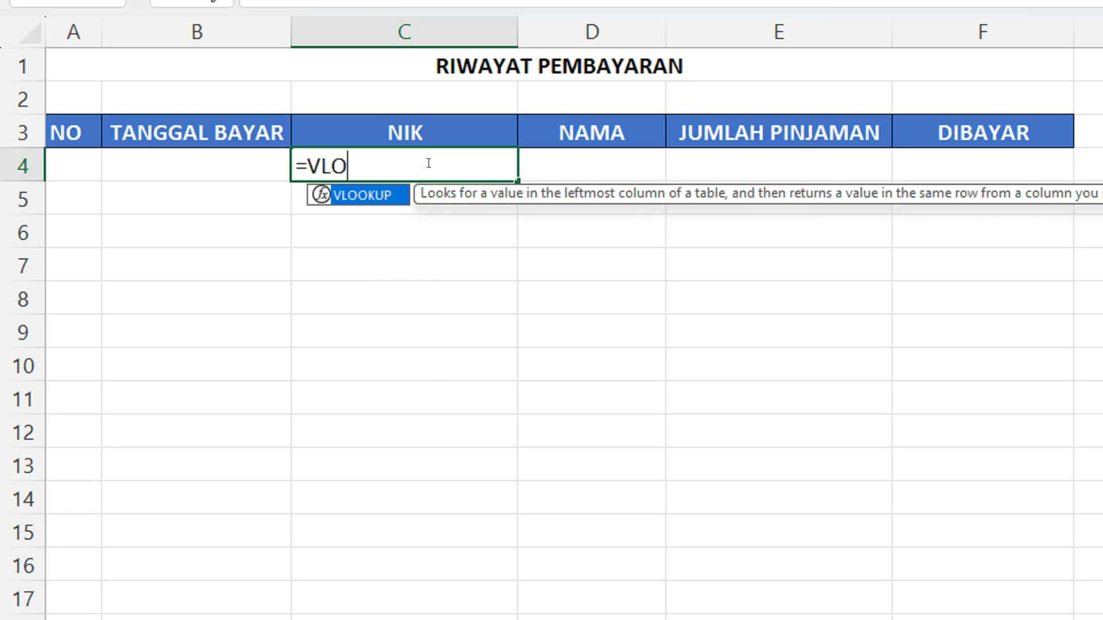
{"action": "double_click", "coordinate": [364, 194]}
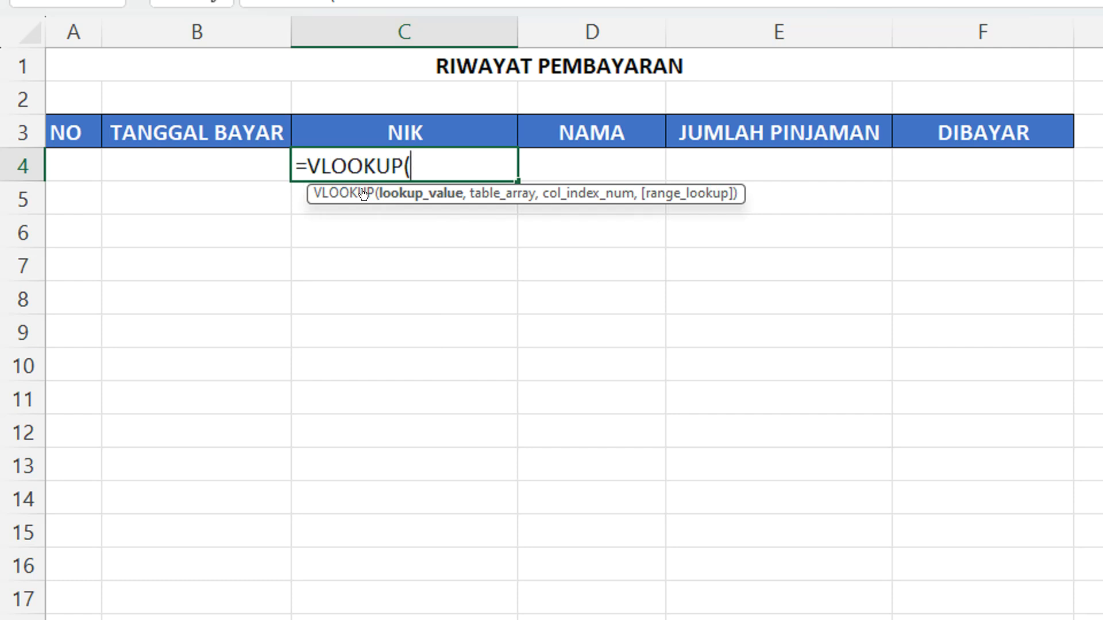
{"action": "key", "text": "BackSpace"}
{"action": "key", "text": "BackSpace"}
{"action": "key", "text": "BackSpace"}
{"action": "key", "text": "BackSpace"}
{"action": "key", "text": "BackSpace"}
{"action": "key", "text": "BackSpace"}
{"action": "key", "text": "BackSpace"}
{"action": "key", "text": "BackSpace"}
{"action": "key", "text": "BackSpace"}
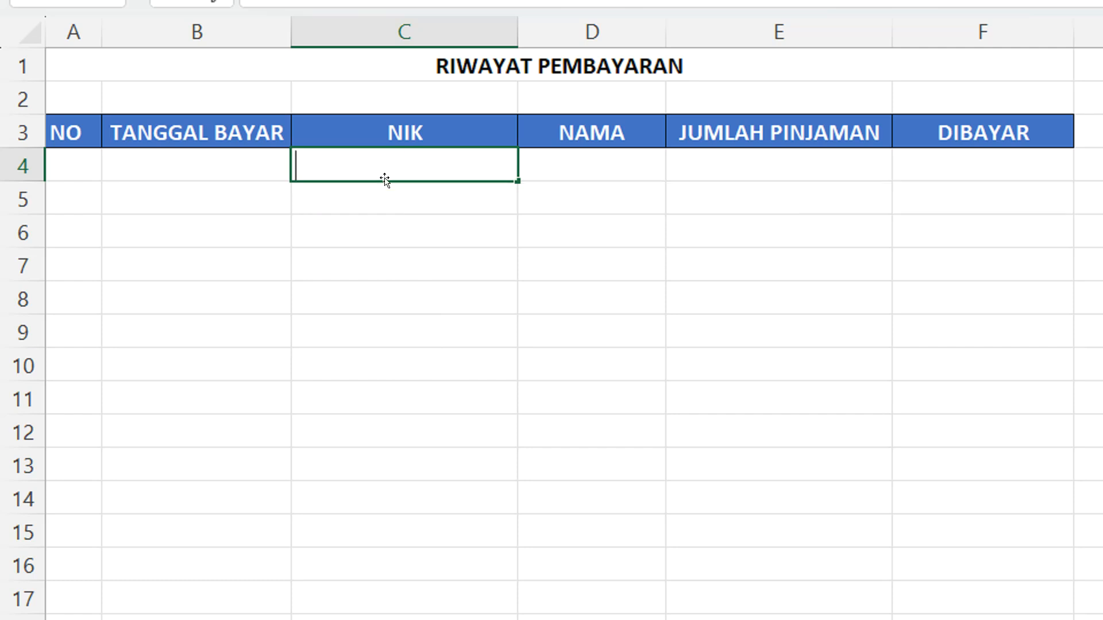
{"action": "left_click", "coordinate": [393, 204]}
{"action": "left_click", "coordinate": [436, 163]}
{"action": "left_click_drag", "start_coordinate": [551, 153], "coordinate": [591, 149]}
Start a data validation rule for NIK cell C4 that allows only List entries
{"action": "left_click", "coordinate": [420, 174]}
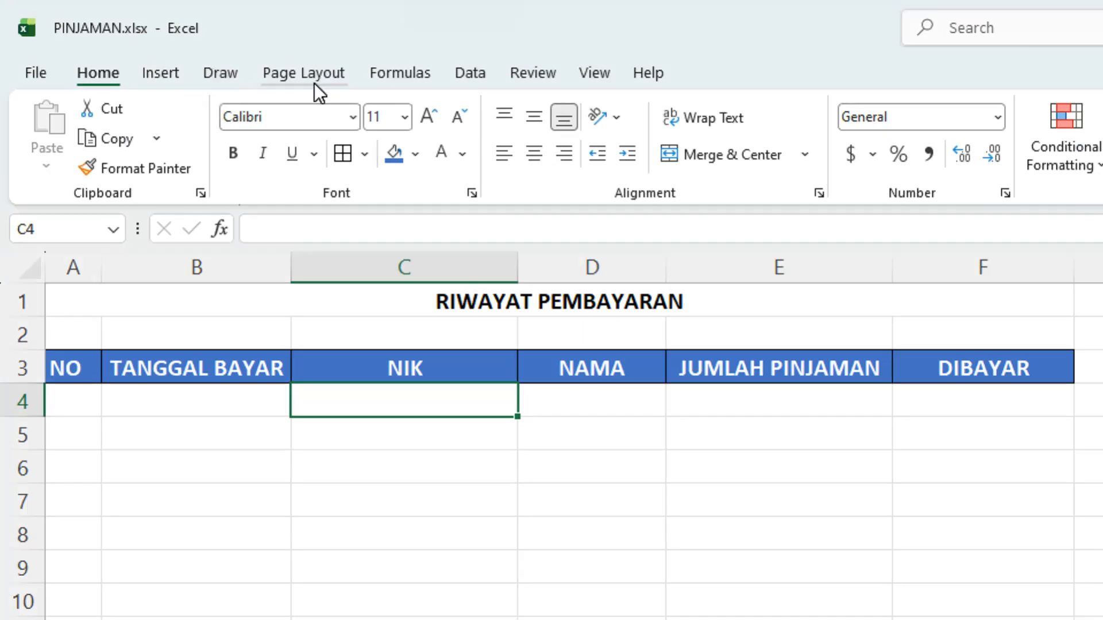
{"action": "left_click", "coordinate": [161, 73]}
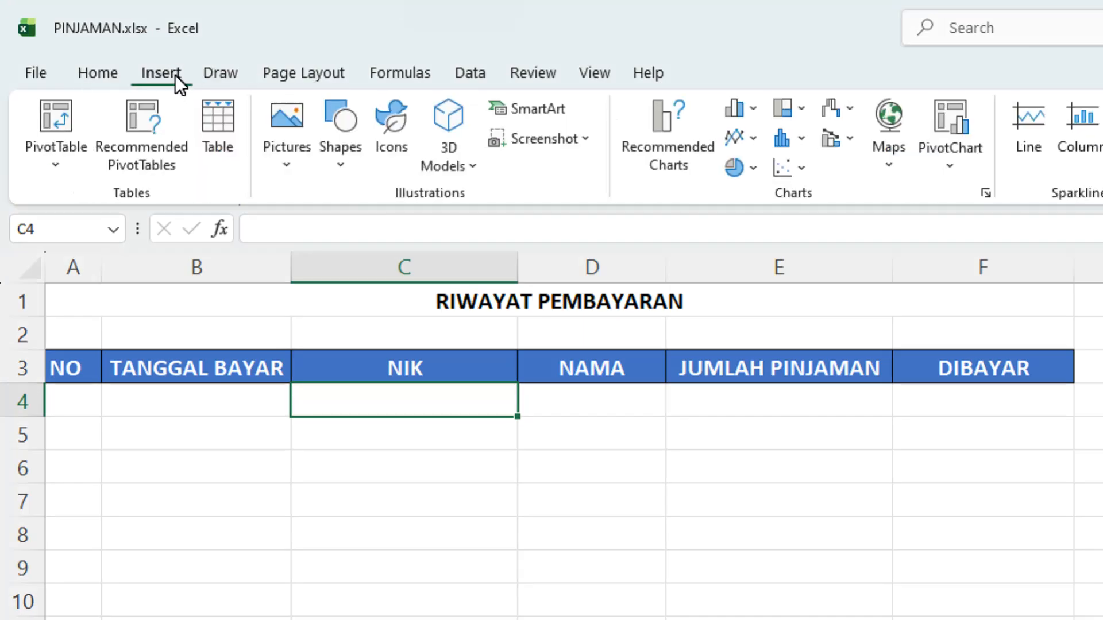
{"action": "left_click", "coordinate": [463, 77]}
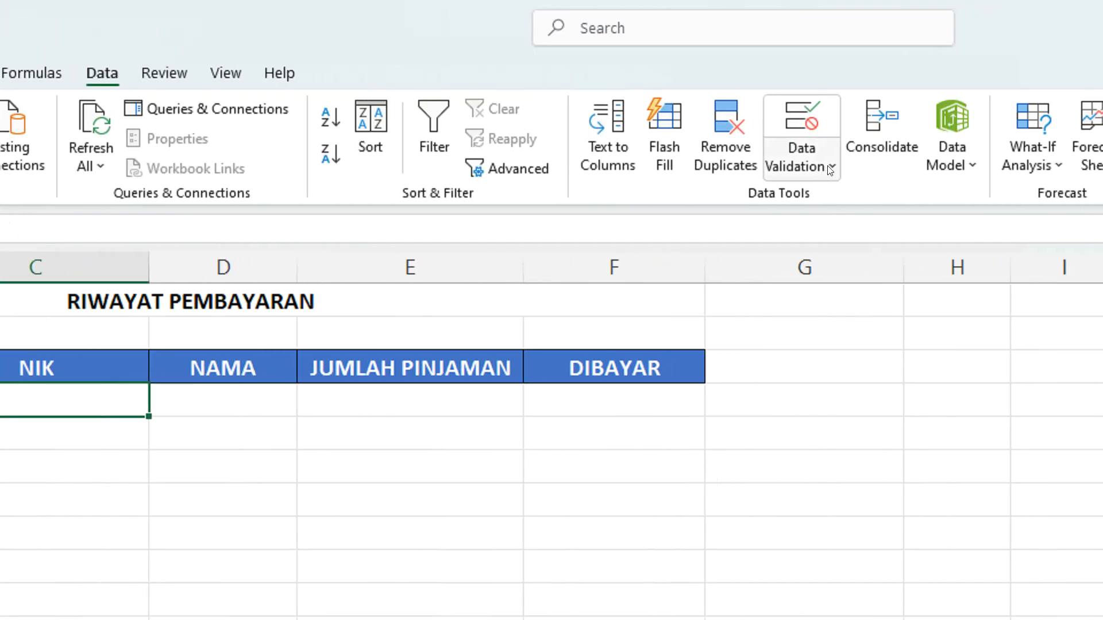
{"action": "left_click", "coordinate": [831, 167]}
{"action": "left_click", "coordinate": [825, 202]}
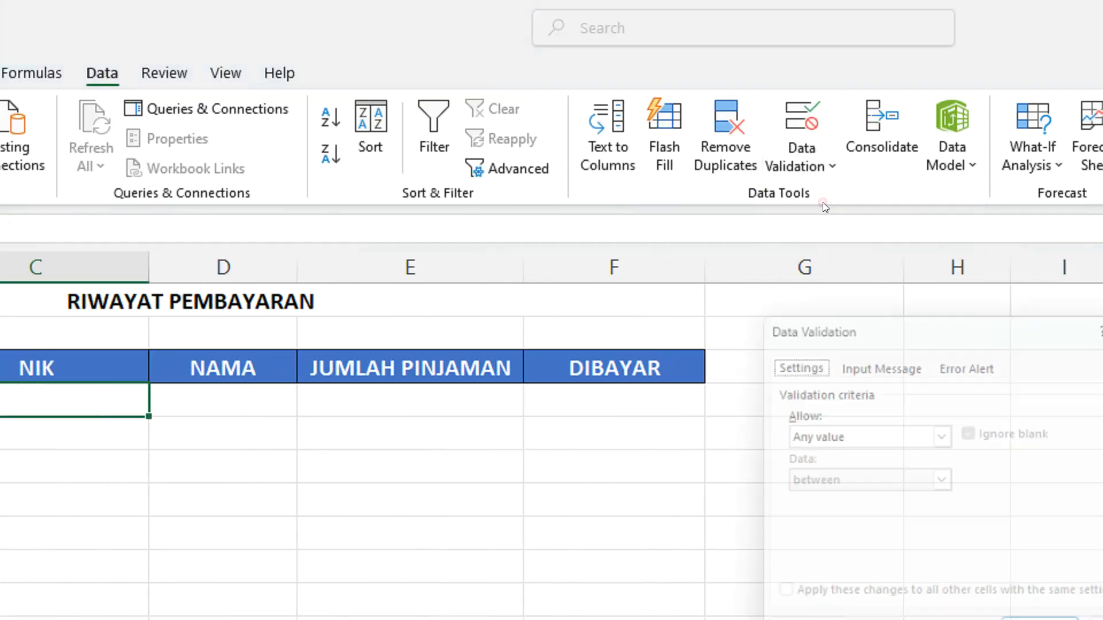
{"action": "left_click_drag", "start_coordinate": [830, 313], "coordinate": [307, 300]}
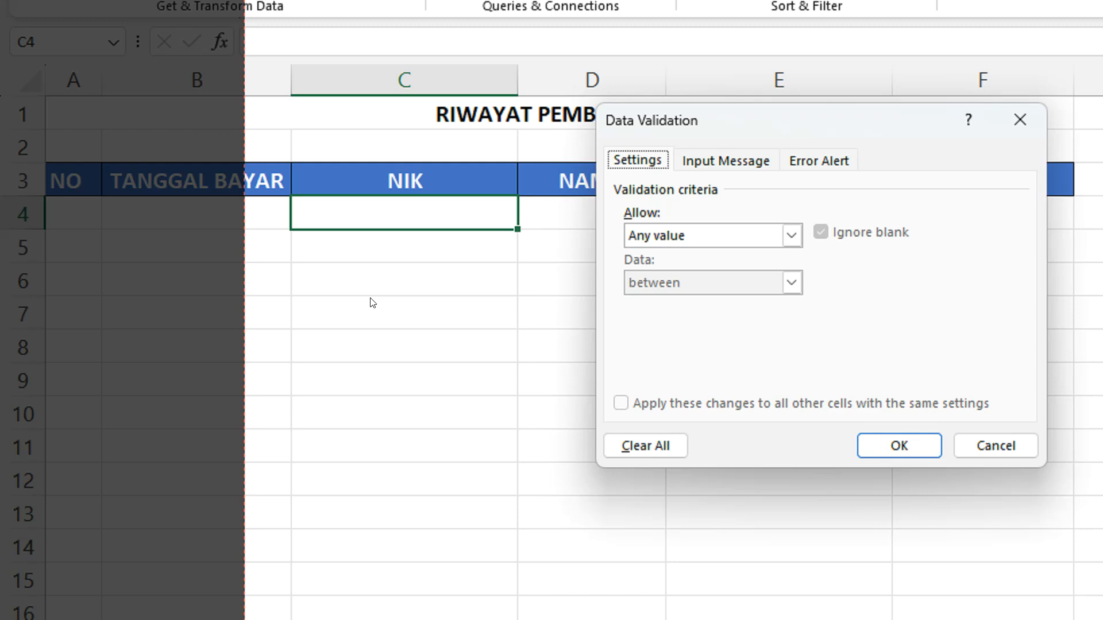
{"action": "left_click", "coordinate": [696, 241]}
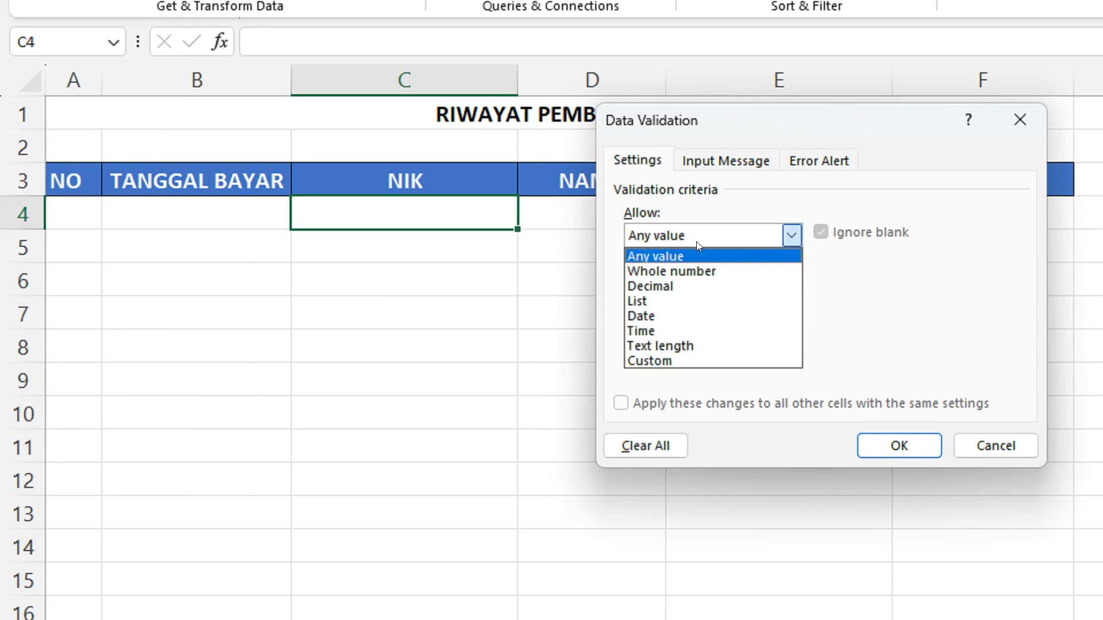
{"action": "left_click", "coordinate": [680, 305]}
{"action": "left_click", "coordinate": [666, 327]}
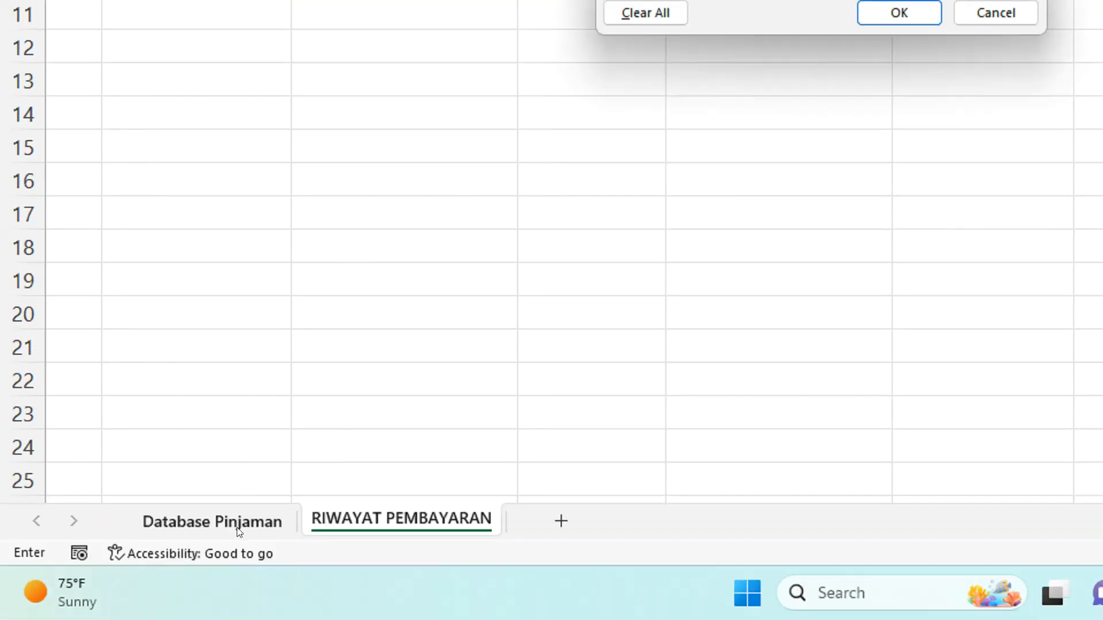
Set the list source to the NIK range E4:E33 on the Database Pinjaman sheet and apply the rule
{"action": "left_click", "coordinate": [239, 531]}
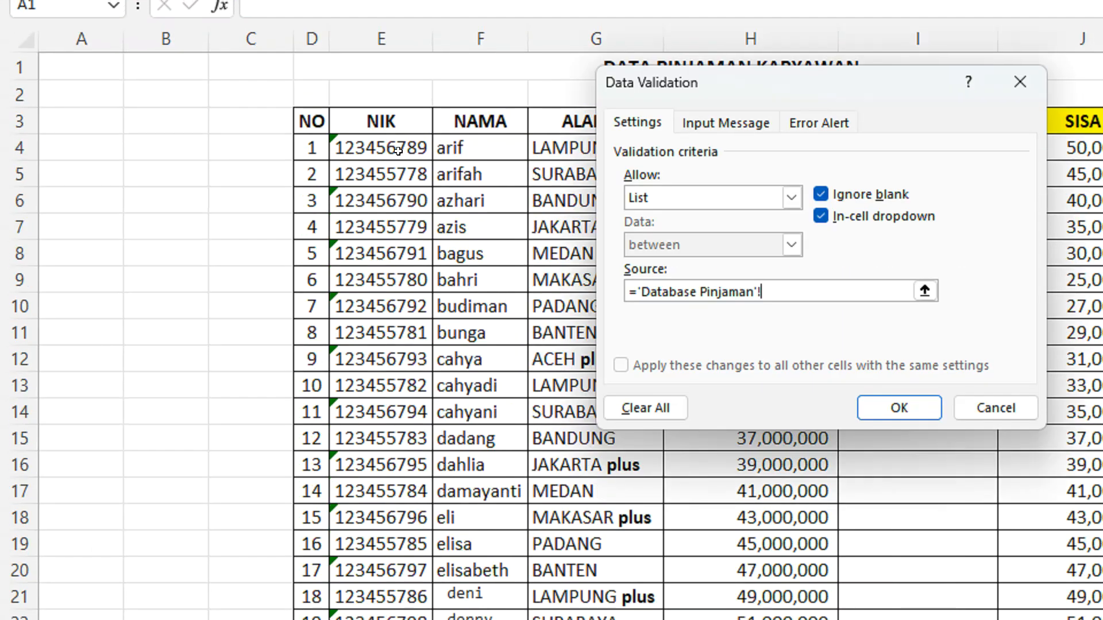
{"action": "left_click", "coordinate": [398, 151]}
{"action": "key", "text": "ctrl+shift+Down"}
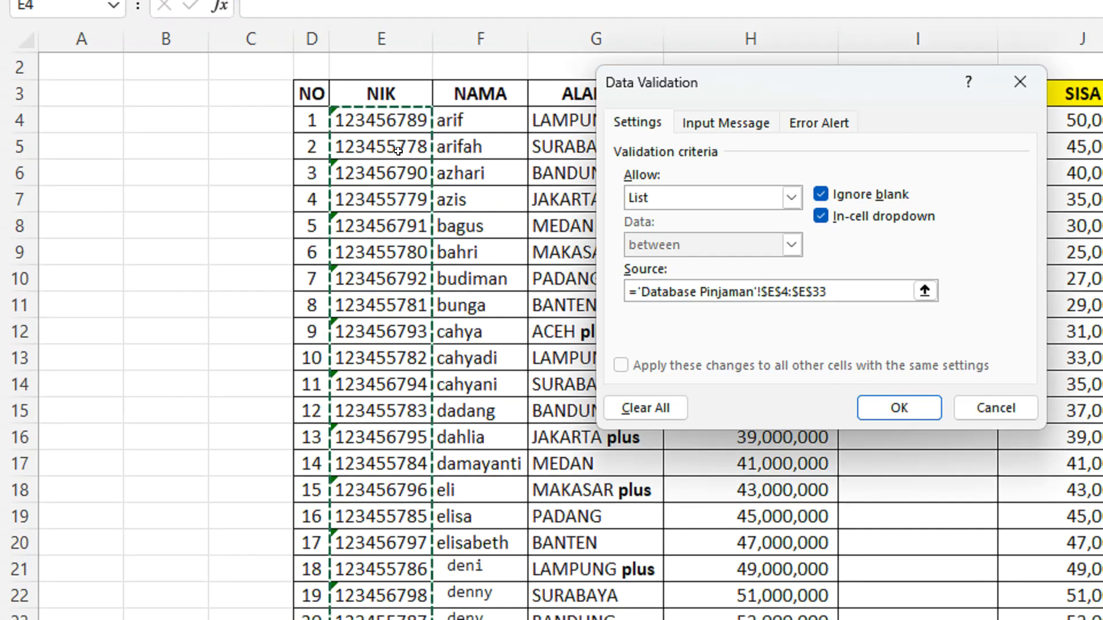
{"action": "scroll", "coordinate": [360, 297], "scroll_direction": "down", "scroll_amount": 5}
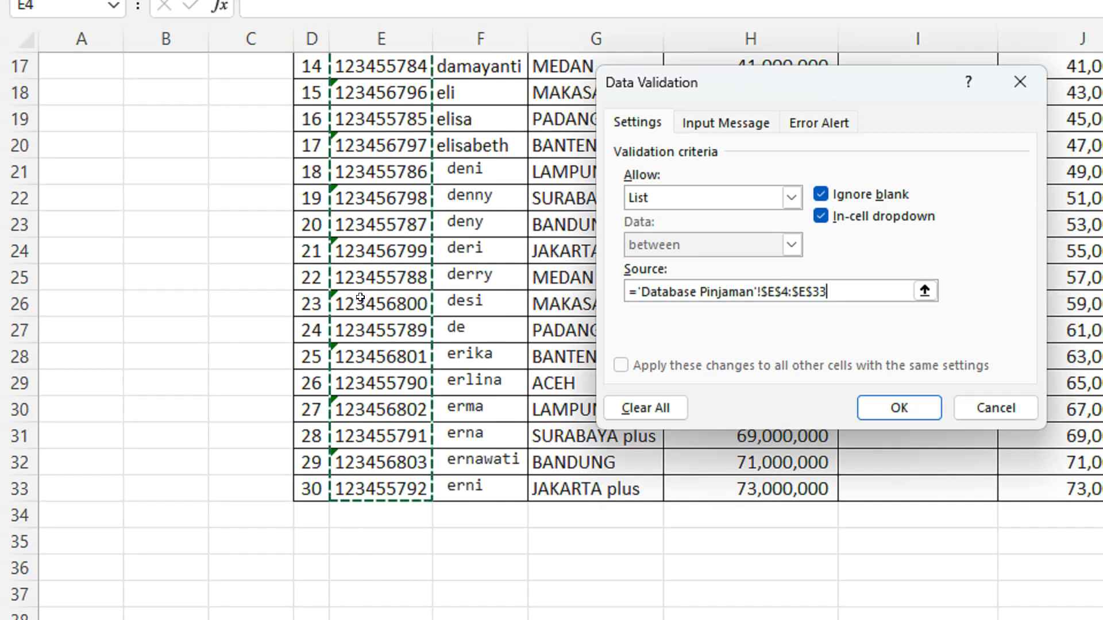
{"action": "left_click", "coordinate": [899, 407]}
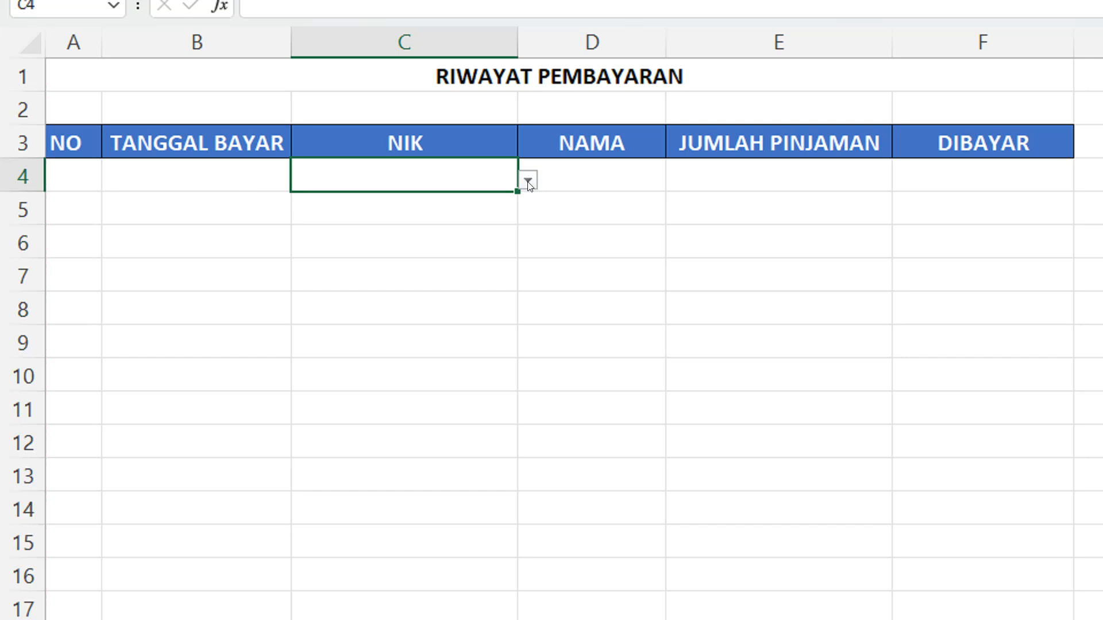
Test the dropdown in C4 by picking the first NIK in the list
{"action": "left_click", "coordinate": [527, 178]}
{"action": "left_click_drag", "start_coordinate": [519, 240], "coordinate": [519, 212]}
{"action": "key", "text": "Escape"}
{"action": "left_click", "coordinate": [527, 180]}
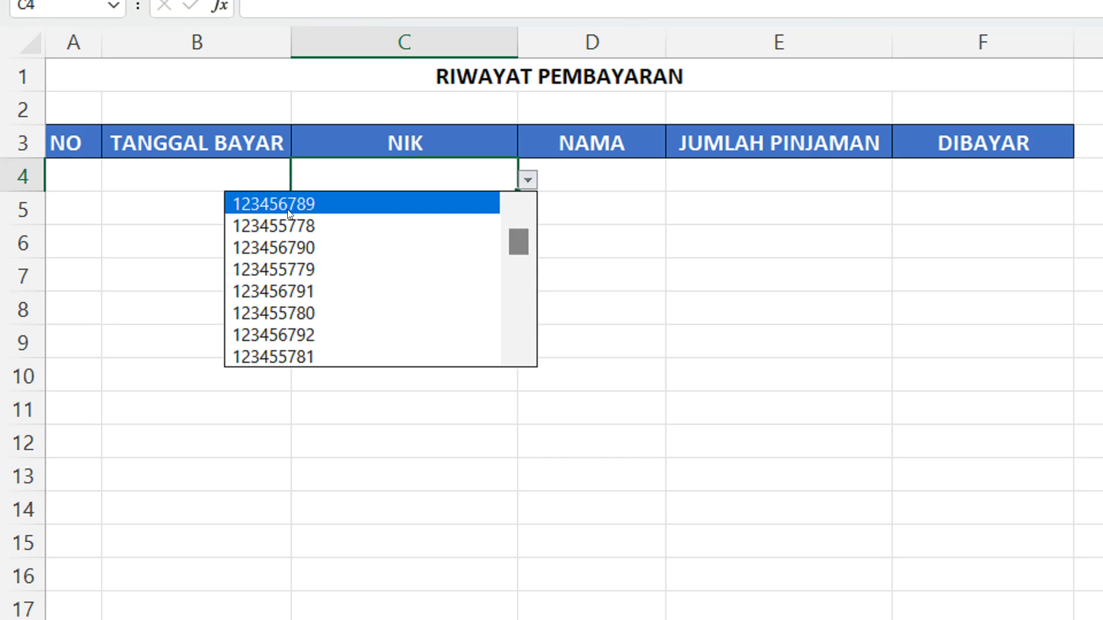
{"action": "left_click", "coordinate": [326, 206]}
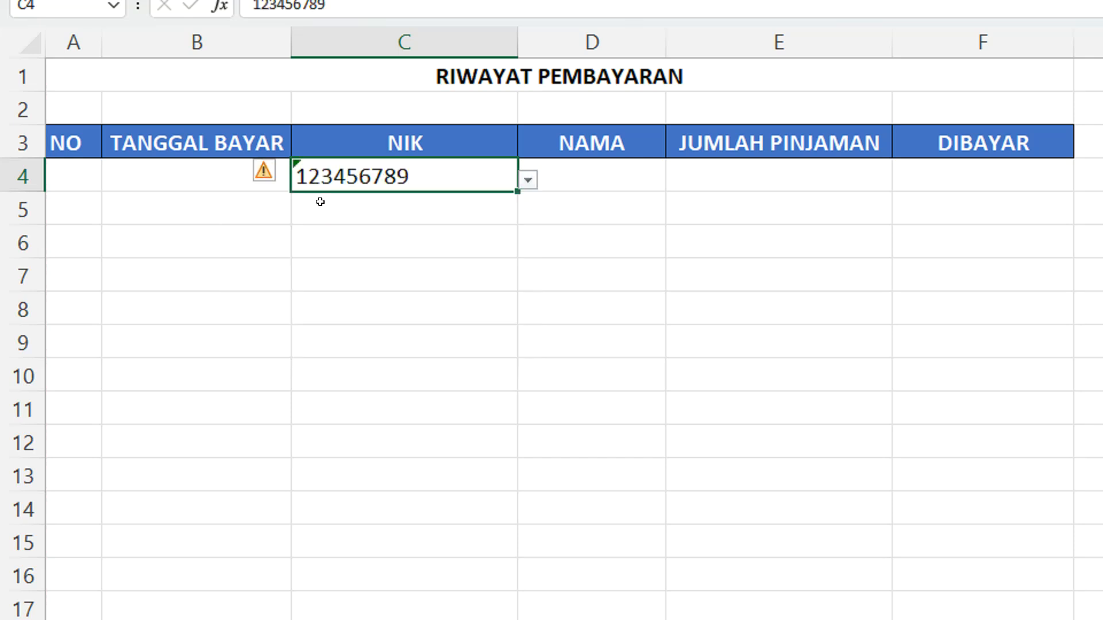
{"action": "left_click", "coordinate": [405, 228]}
{"action": "left_click", "coordinate": [594, 178]}
{"action": "left_click", "coordinate": [729, 169]}
{"action": "left_click", "coordinate": [603, 170]}
{"action": "left_click", "coordinate": [717, 164]}
{"action": "left_click", "coordinate": [635, 169]}
{"action": "left_click", "coordinate": [726, 168]}
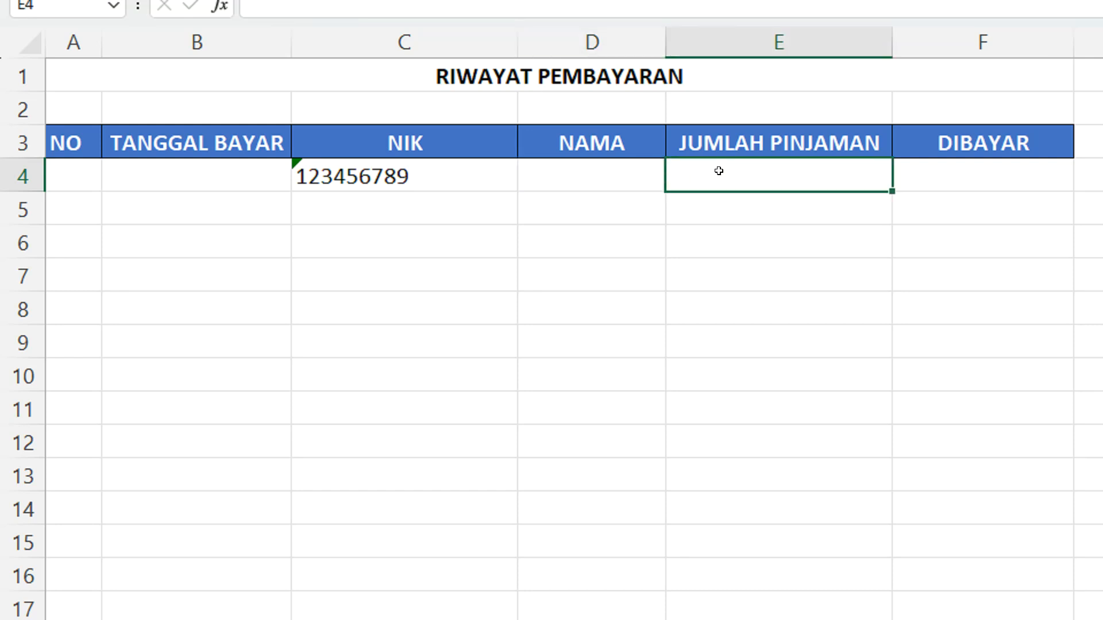
{"action": "left_click", "coordinate": [977, 173]}
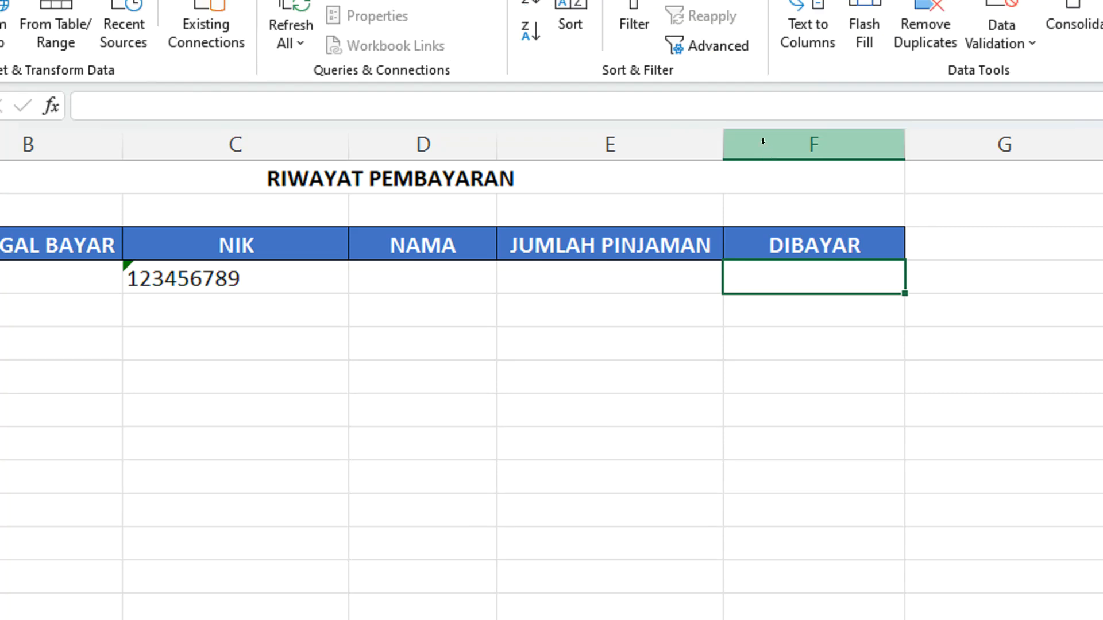
{"action": "left_click", "coordinate": [764, 43]}
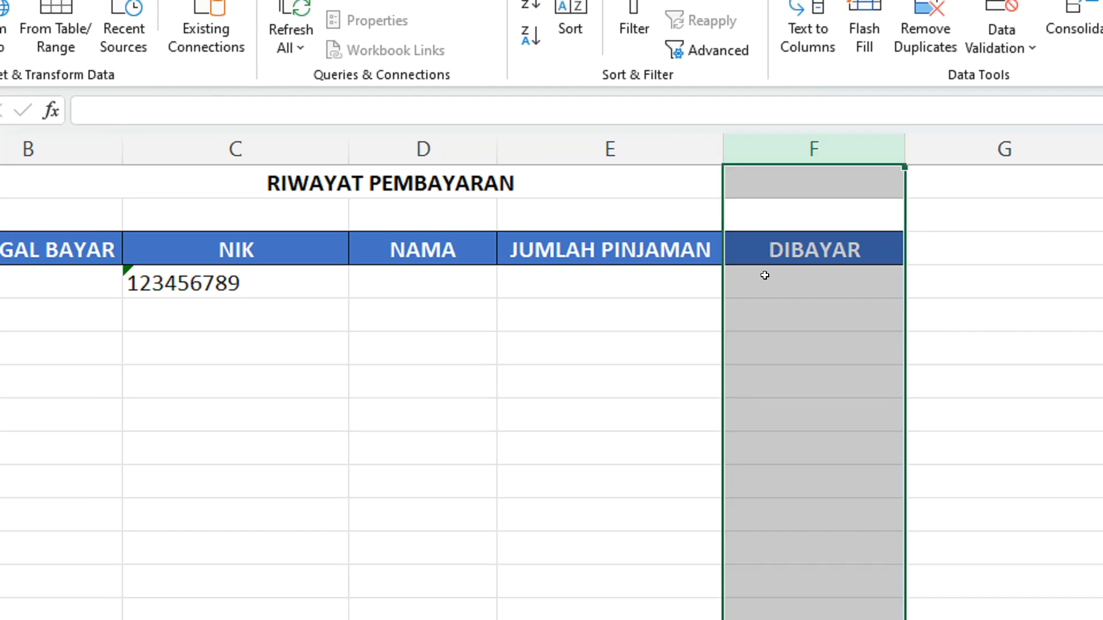
{"action": "left_click", "coordinate": [313, 288]}
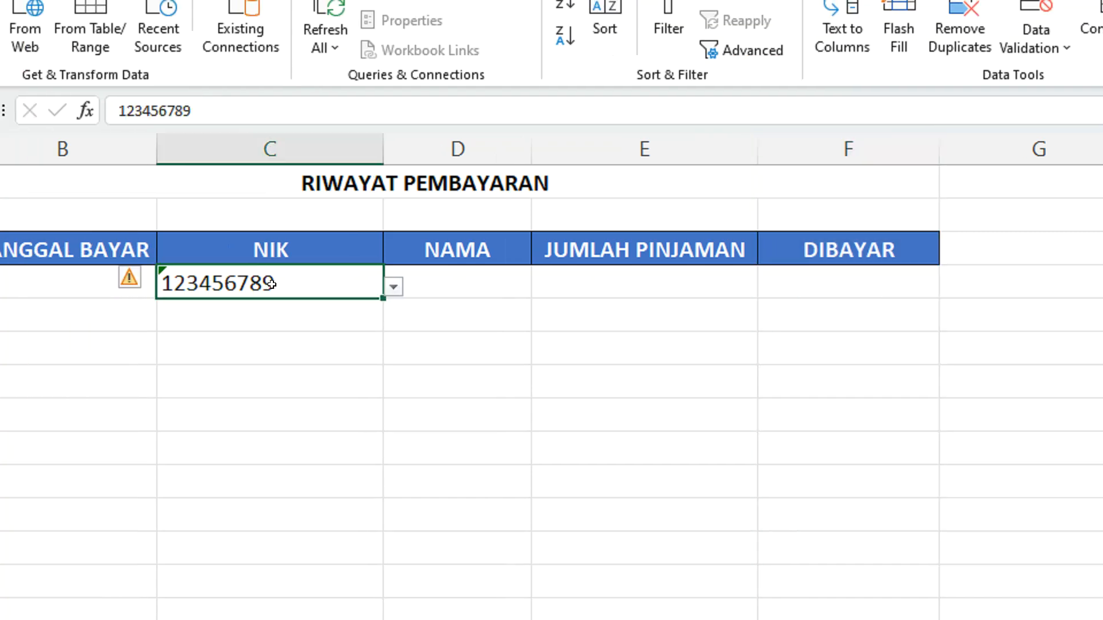
{"action": "left_click", "coordinate": [527, 288]}
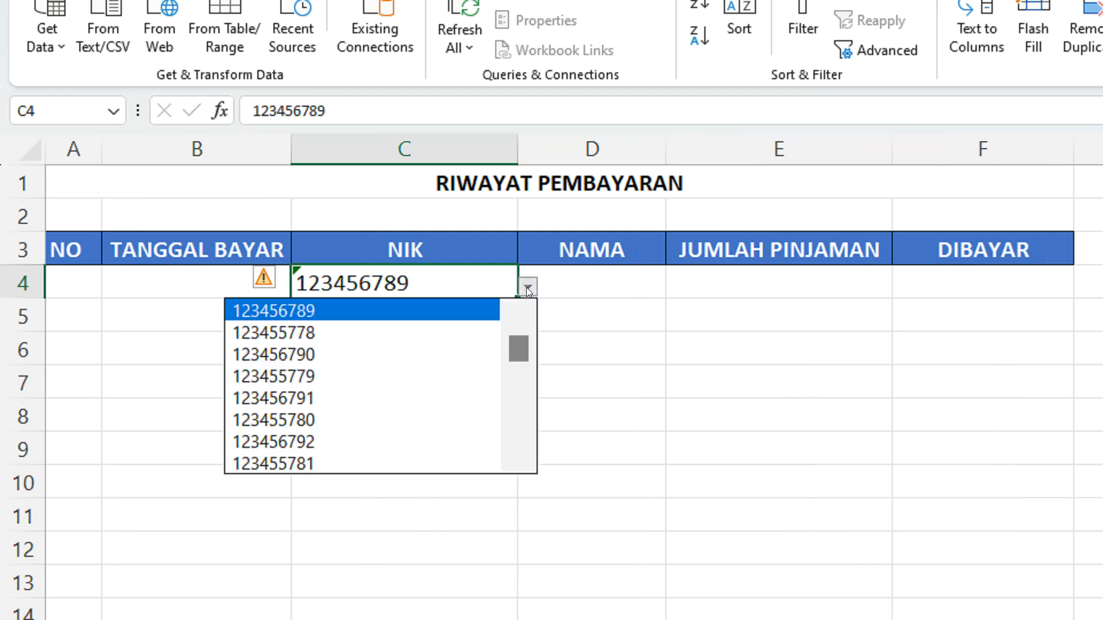
{"action": "left_click", "coordinate": [589, 287]}
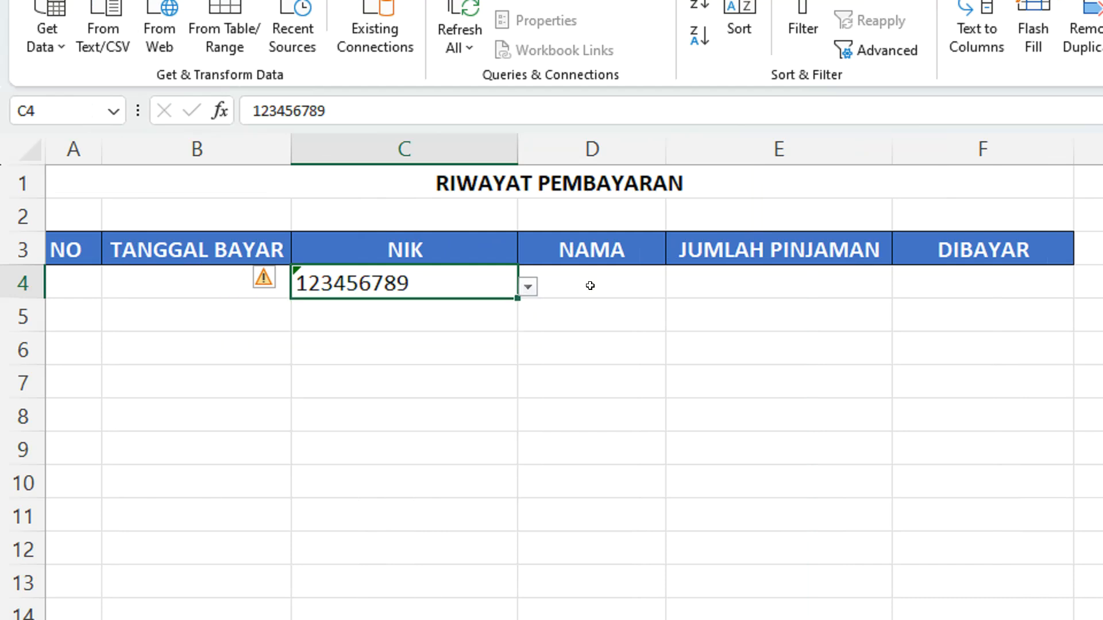
{"action": "left_click", "coordinate": [718, 276]}
{"action": "left_click", "coordinate": [584, 271]}
Clear the test NIK from cell C4
{"action": "left_click", "coordinate": [397, 281]}
{"action": "key", "text": "Delete"}
{"action": "left_click", "coordinate": [562, 368]}
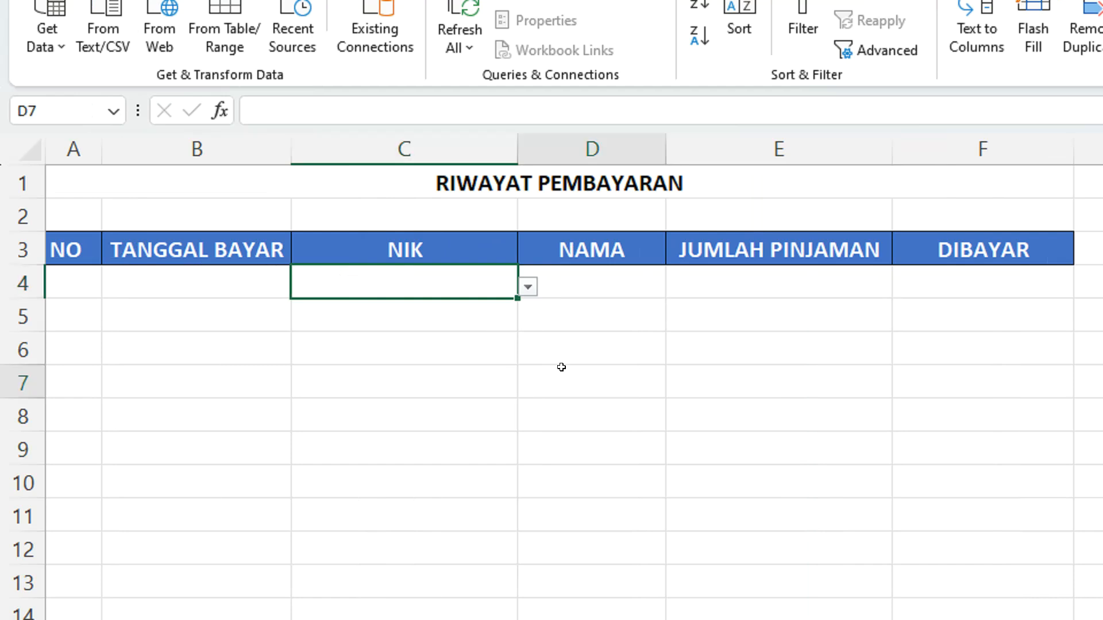
Begin a VLOOKUP formula in NAMA cell D4 with NIK cell C4 as the lookup value
{"action": "left_click", "coordinate": [573, 269]}
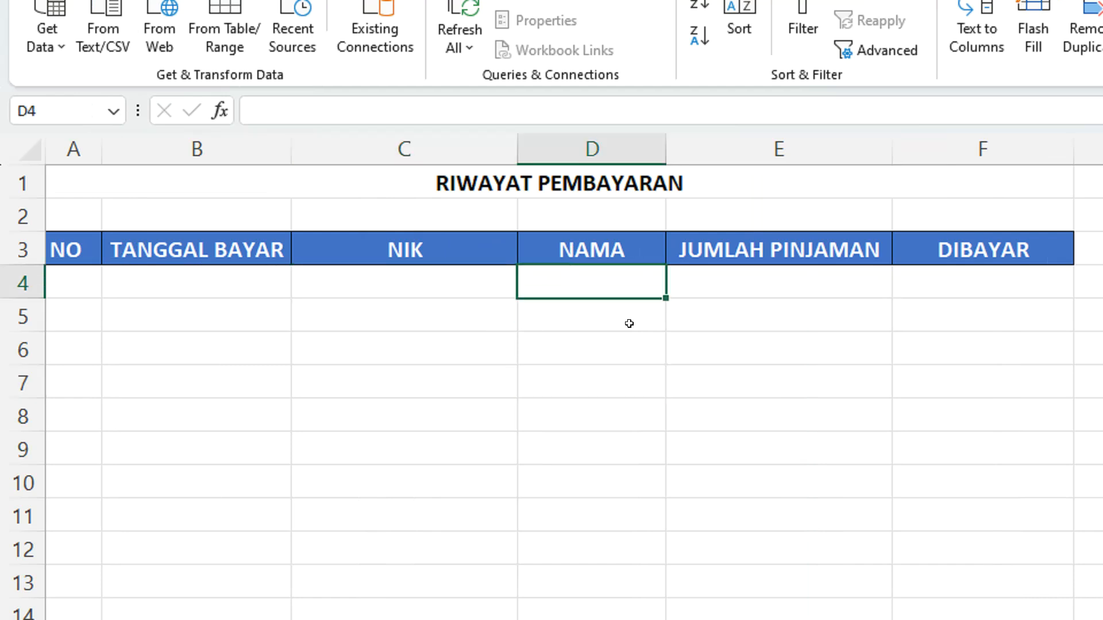
{"action": "type", "text": "=VLO"}
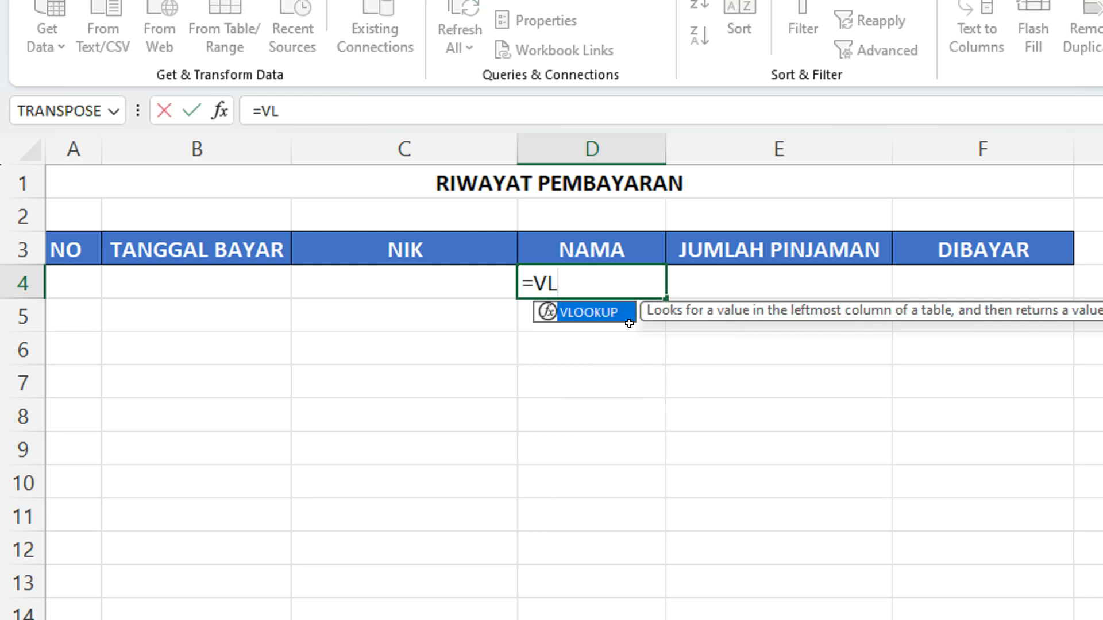
{"action": "double_click", "coordinate": [596, 312]}
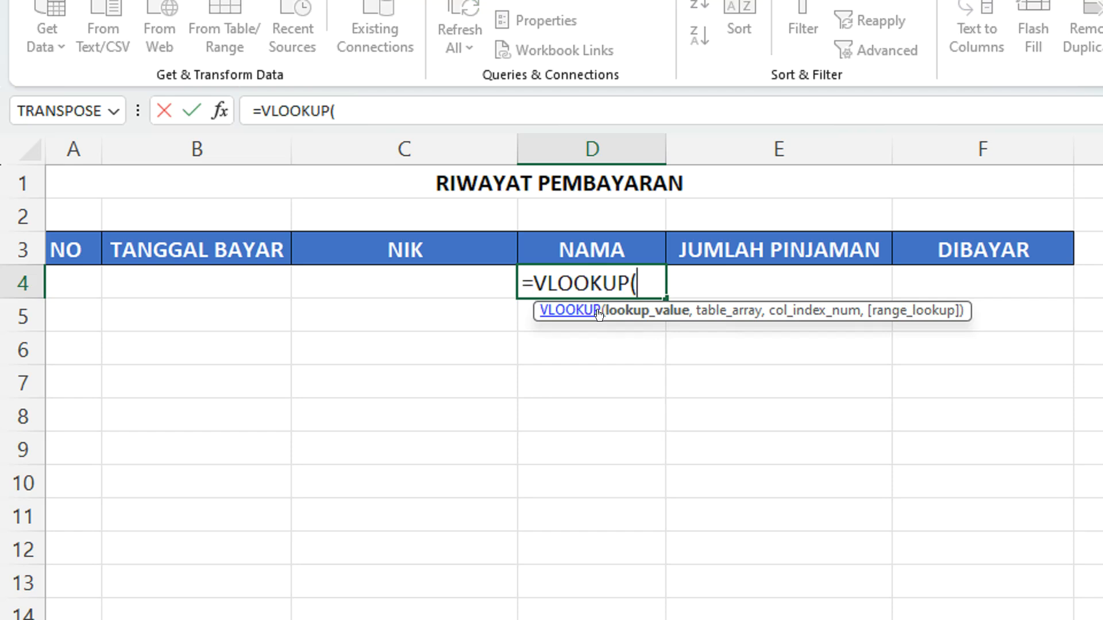
{"action": "left_click", "coordinate": [431, 281]}
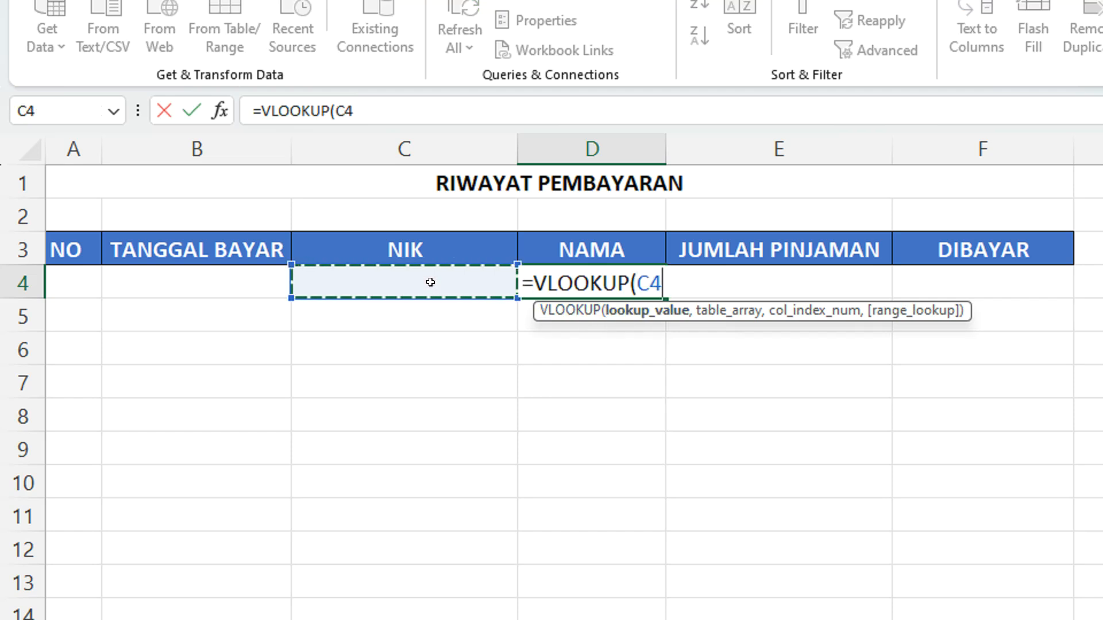
{"action": "type", "text": ","}
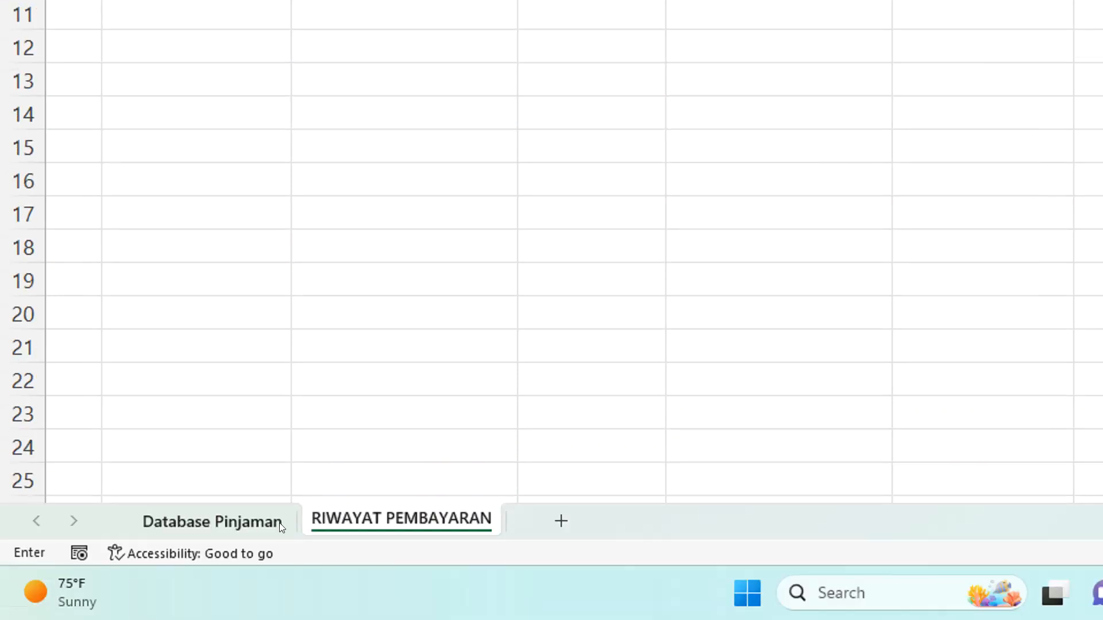
Set the VLOOKUP table array to E4:H33 on the Database Pinjaman sheet
{"action": "left_click", "coordinate": [246, 527]}
{"action": "scroll", "coordinate": [328, 241], "scroll_direction": "up", "scroll_amount": 5}
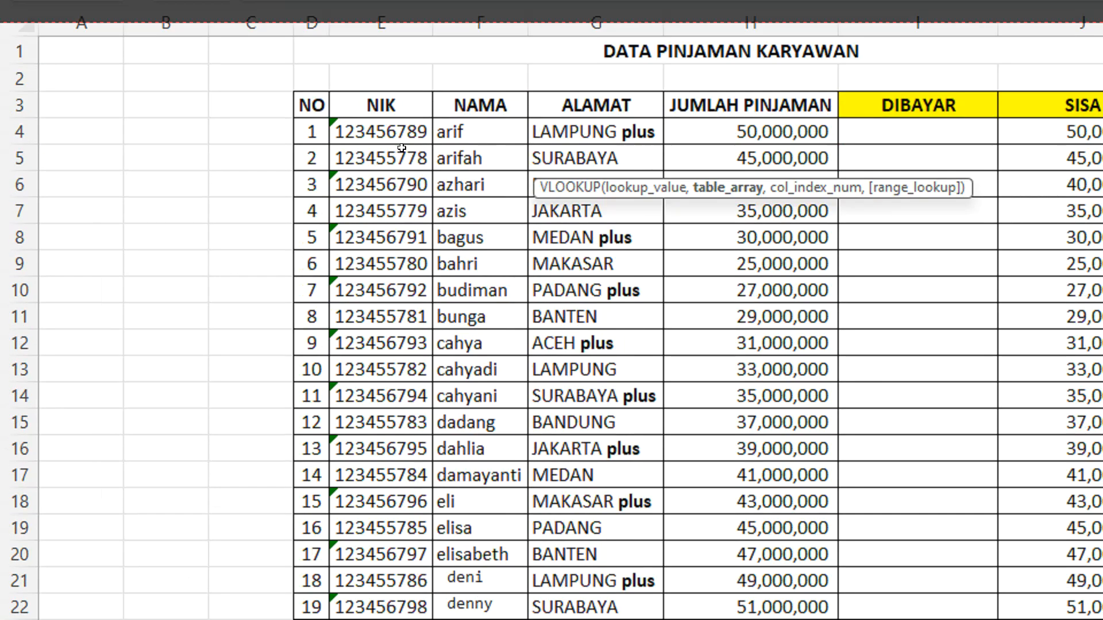
{"action": "left_click", "coordinate": [402, 131]}
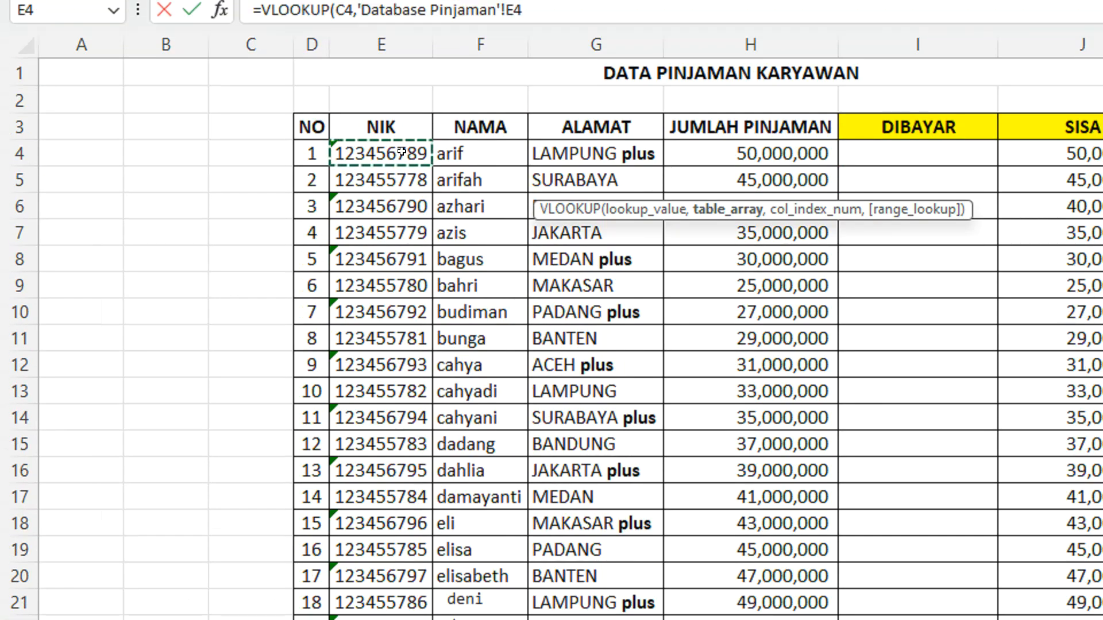
{"action": "left_click_drag", "start_coordinate": [402, 152], "coordinate": [788, 161]}
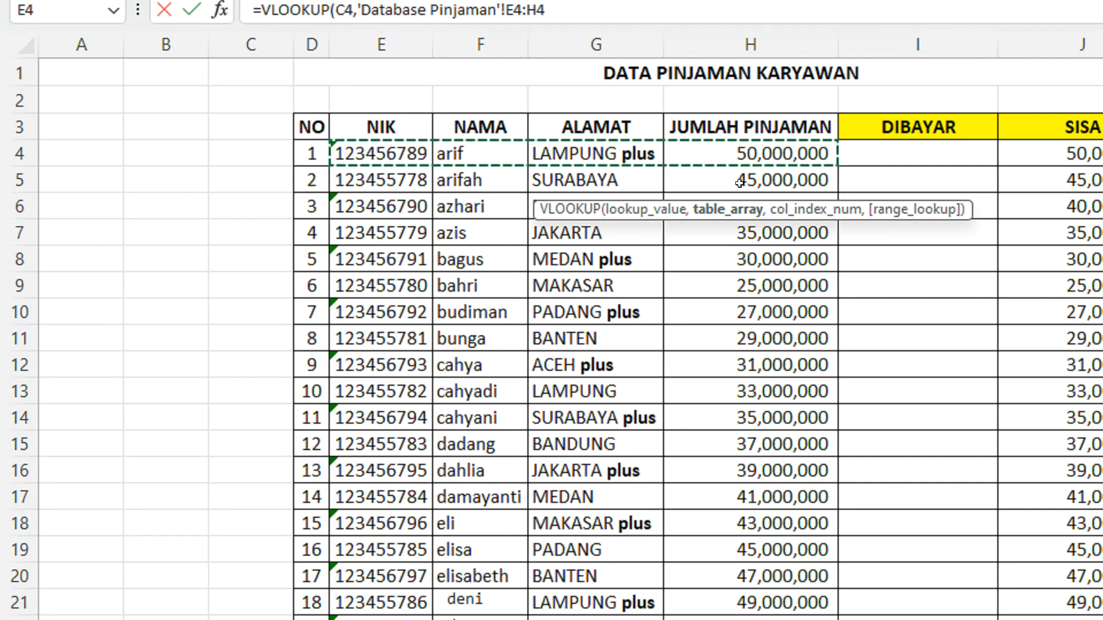
{"action": "key", "text": "ctrl+shift+Down"}
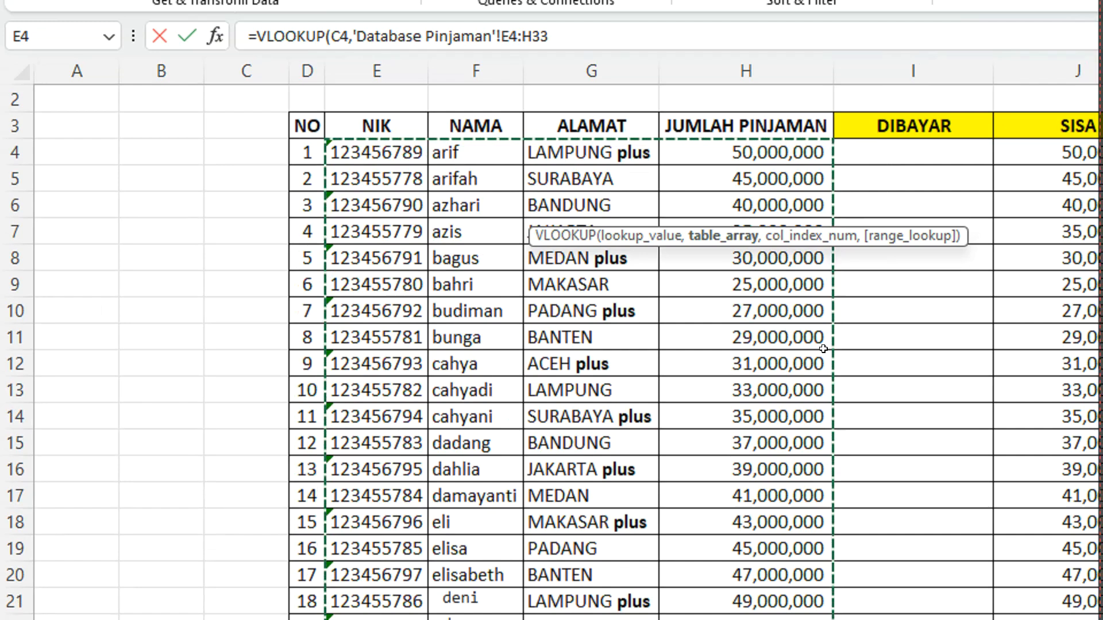
{"action": "scroll", "coordinate": [786, 474], "scroll_direction": "down", "scroll_amount": 5}
{"action": "scroll", "coordinate": [781, 461], "scroll_direction": "up", "scroll_amount": 5}
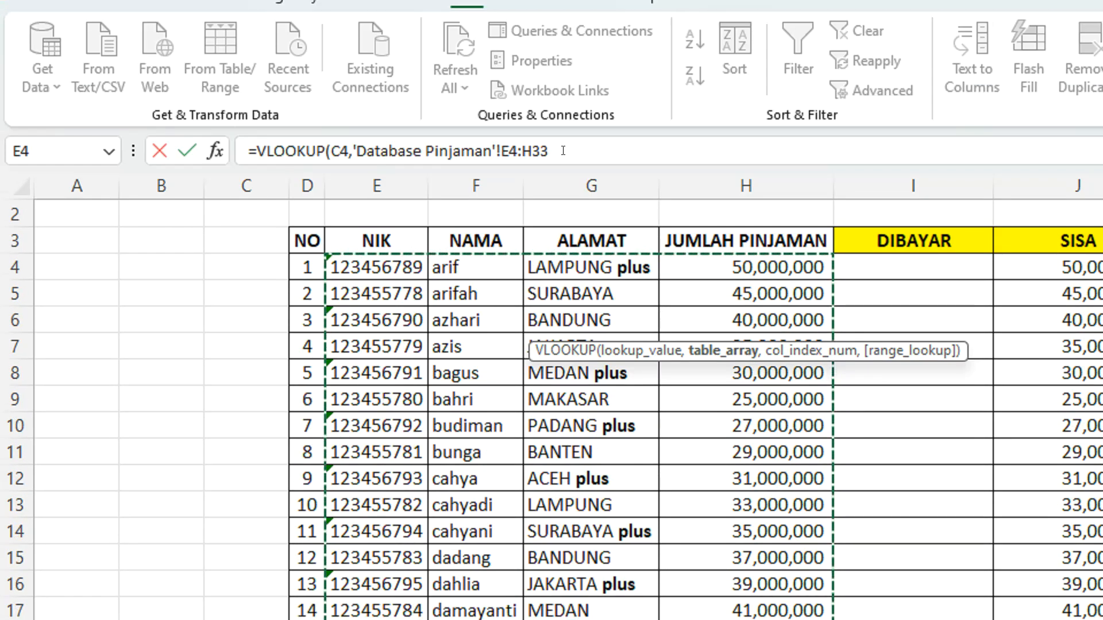
{"action": "left_click", "coordinate": [556, 27]}
{"action": "type", "text": ","}
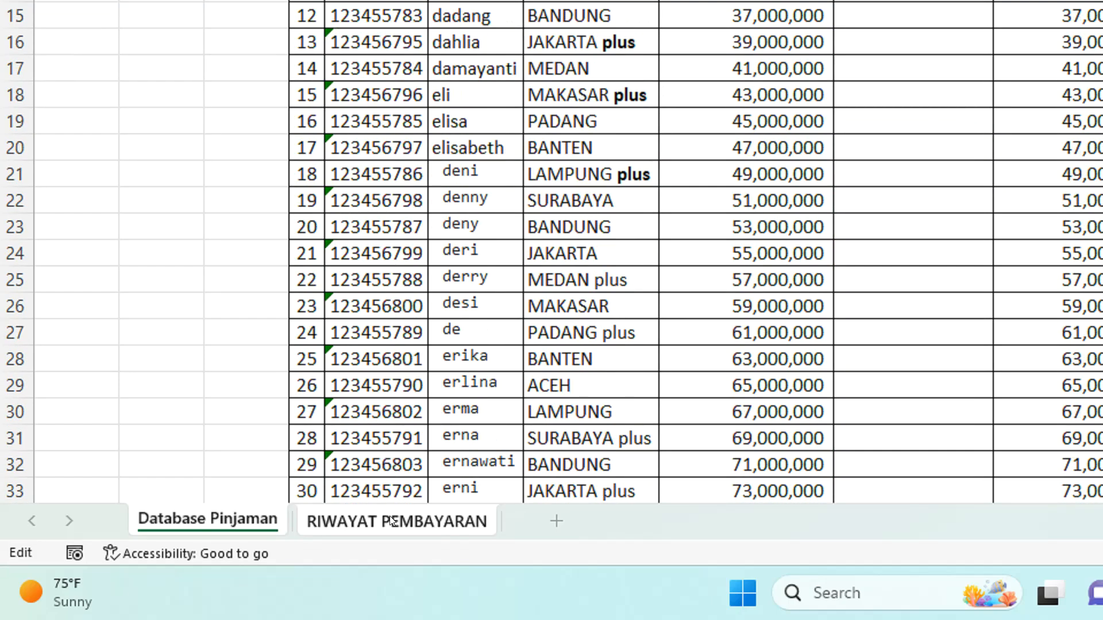
{"action": "left_click", "coordinate": [390, 519]}
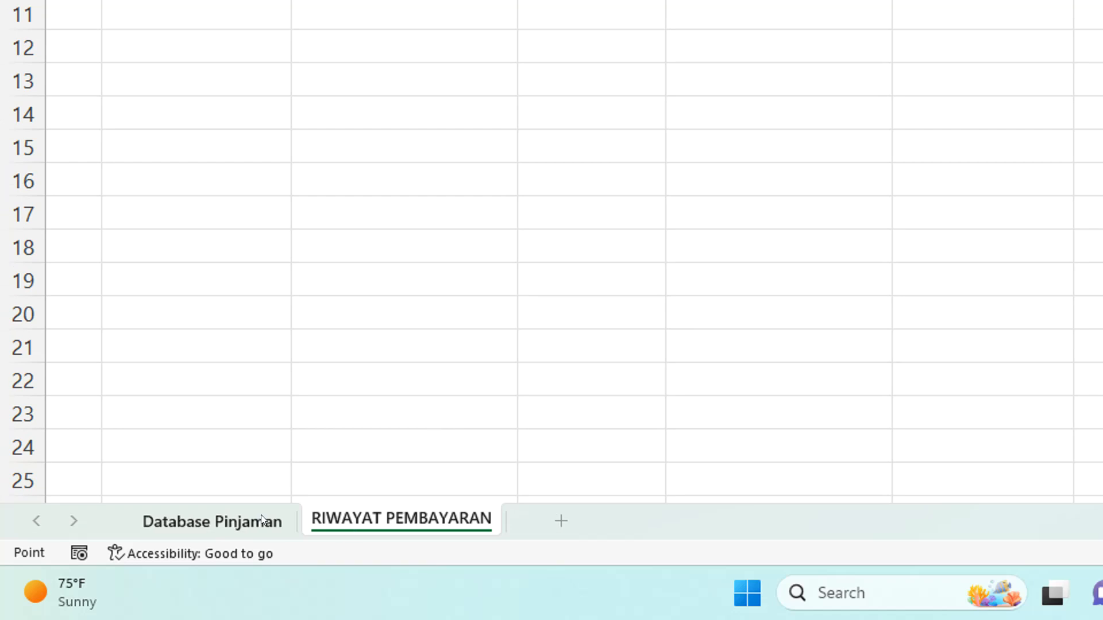
{"action": "left_click", "coordinate": [260, 520]}
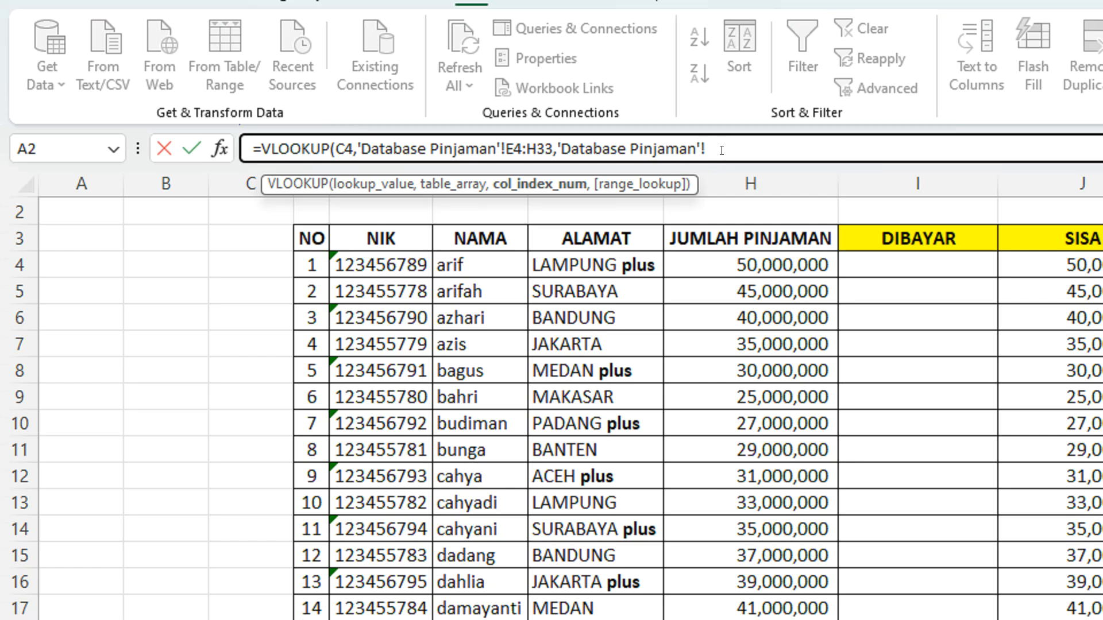
{"action": "left_click_drag", "start_coordinate": [705, 103], "coordinate": [560, 98]}
{"action": "left_click_drag", "start_coordinate": [560, 154], "coordinate": [558, 155]}
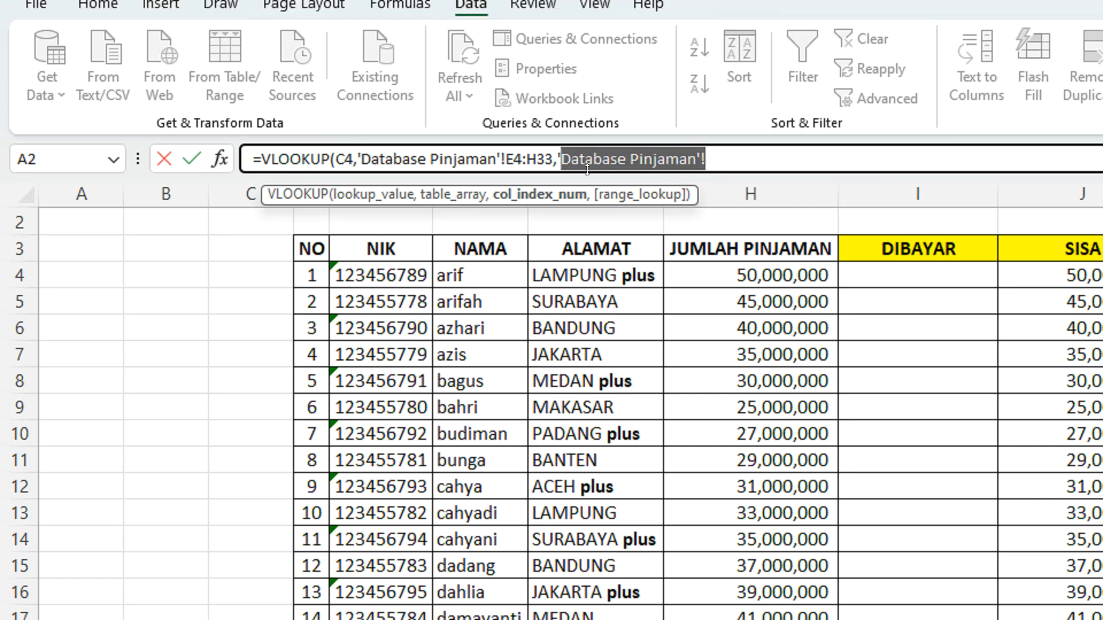
{"action": "key", "text": "BackSpace"}
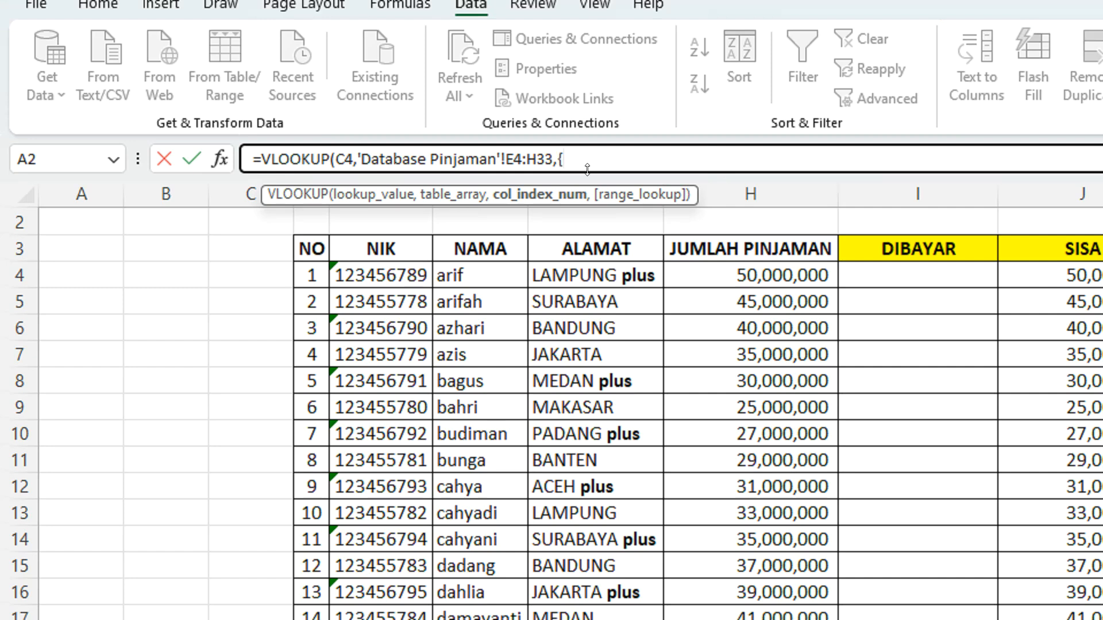
Set the VLOOKUP column index to {2,4} and the range lookup to FALSE for an exact match
{"action": "type", "text": "2"}
{"action": "type", "text": ",4},"}
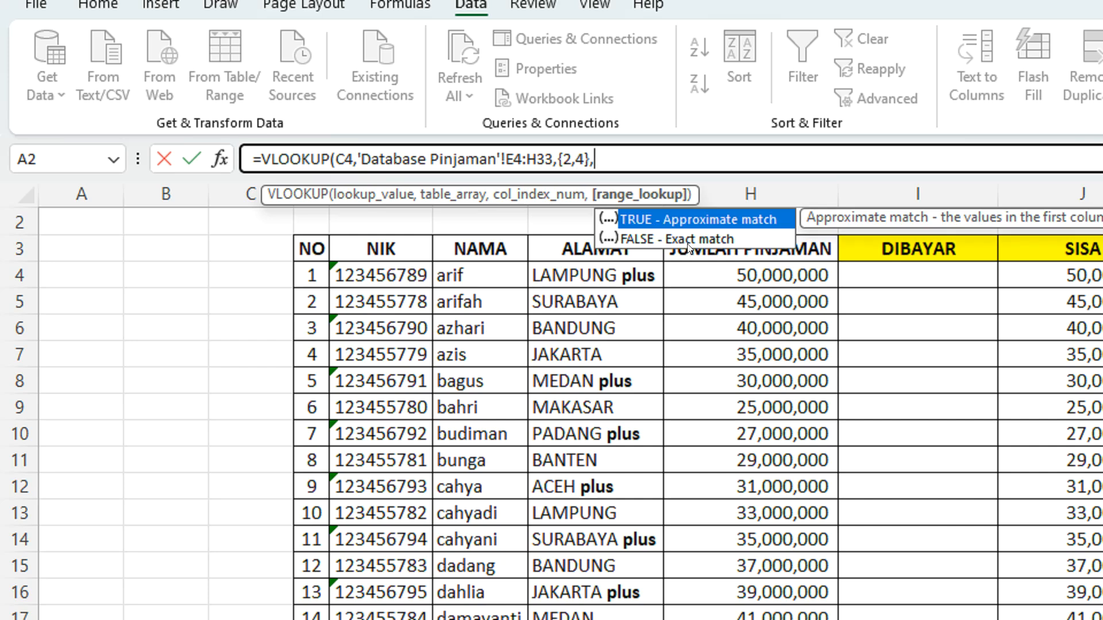
{"action": "double_click", "coordinate": [689, 240]}
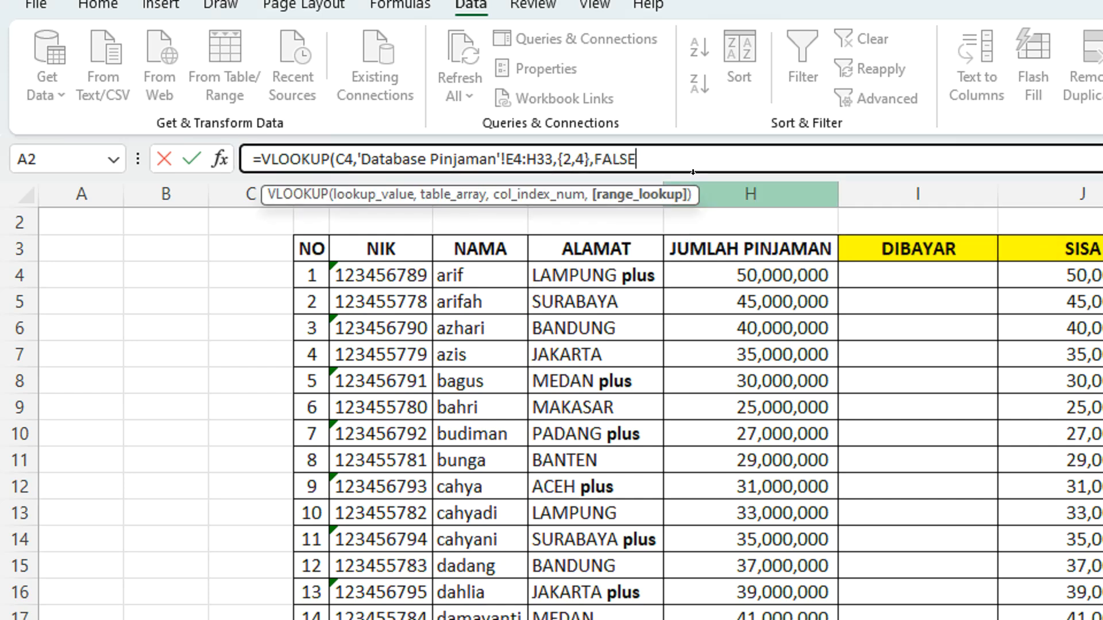
Complete the VLOOKUP formula in NAMA cell D4 and select that cell
{"action": "type", "text": ")"}
{"action": "key", "text": "Return"}
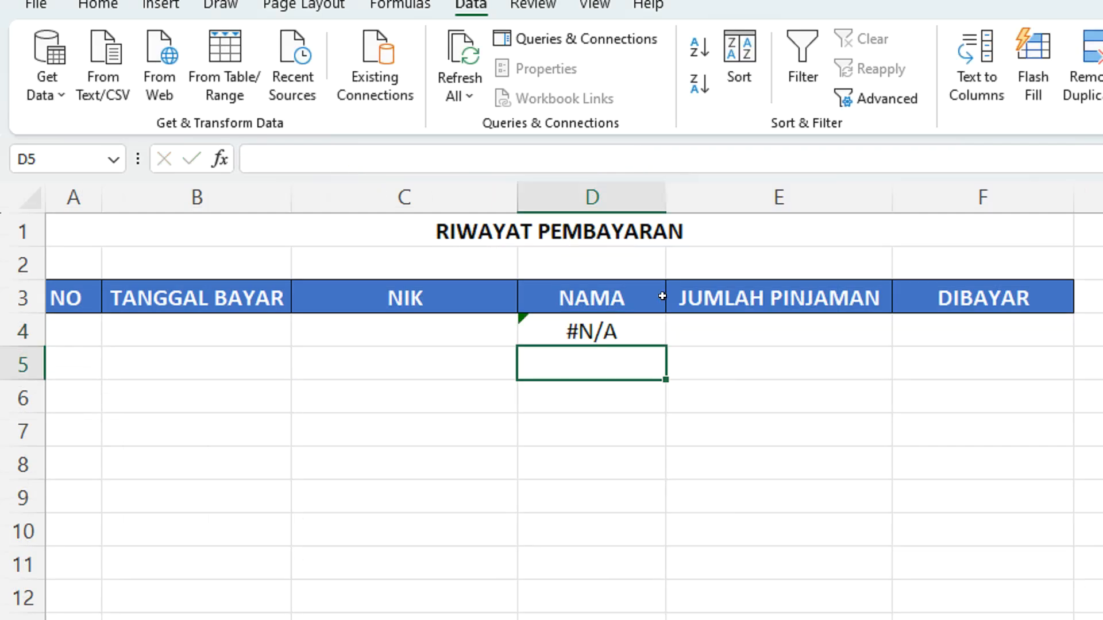
{"action": "left_click", "coordinate": [623, 318]}
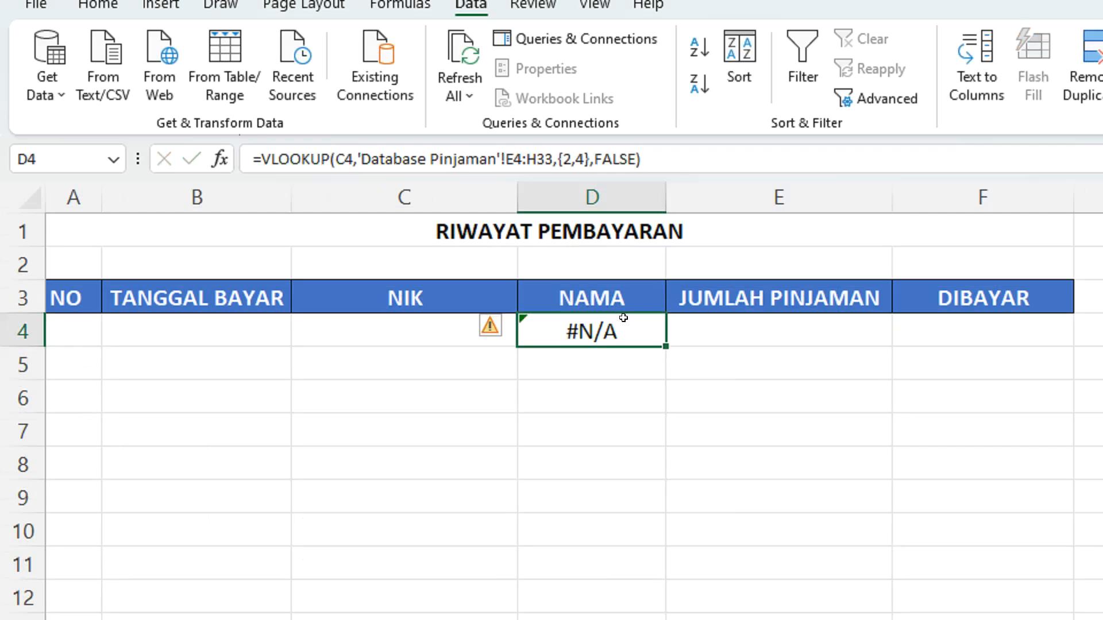
Test the lookup by choosing the first NIK in cell C4's dropdown
{"action": "left_click", "coordinate": [416, 323]}
{"action": "left_click", "coordinate": [527, 333]}
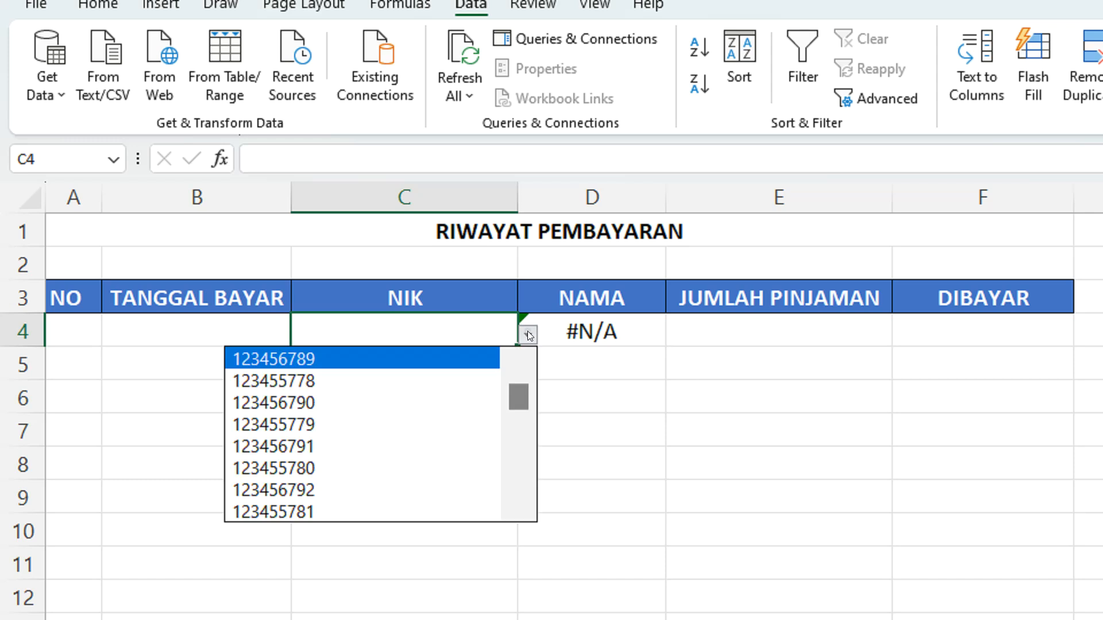
{"action": "left_click", "coordinate": [391, 358]}
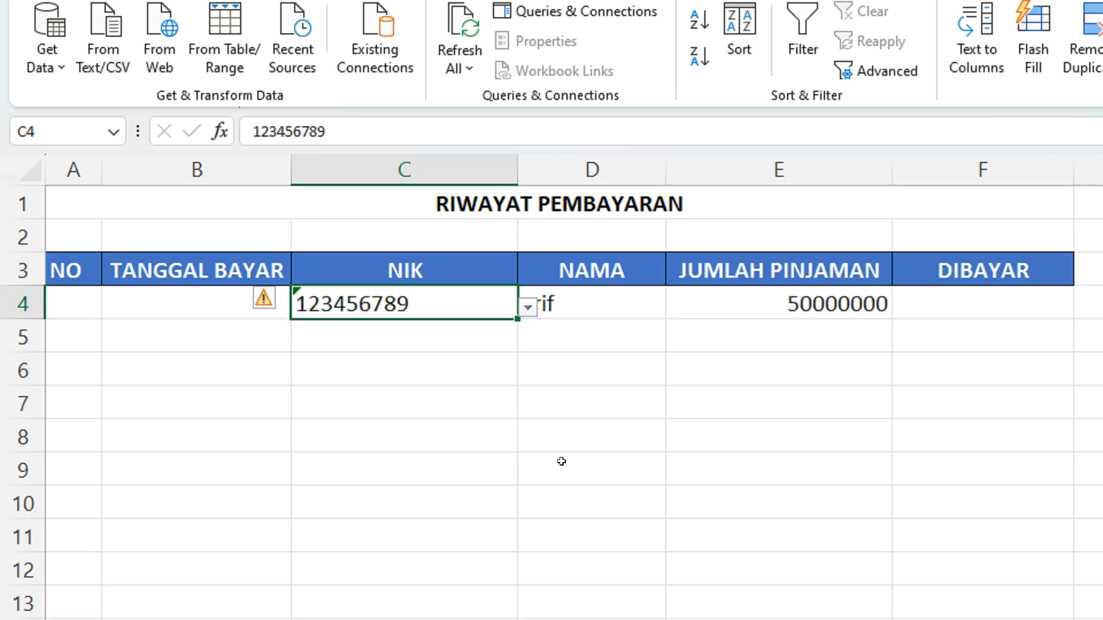
{"action": "left_click", "coordinate": [558, 354]}
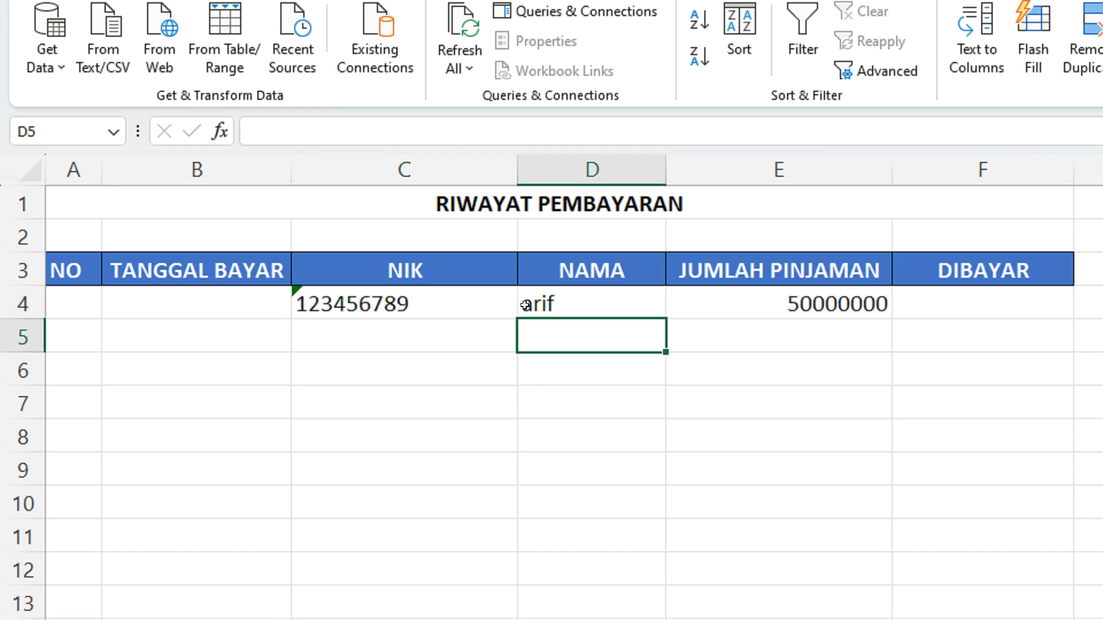
Try filling the test NIK from C4 down to C16, undo the fill and clear C4
{"action": "left_click", "coordinate": [467, 303]}
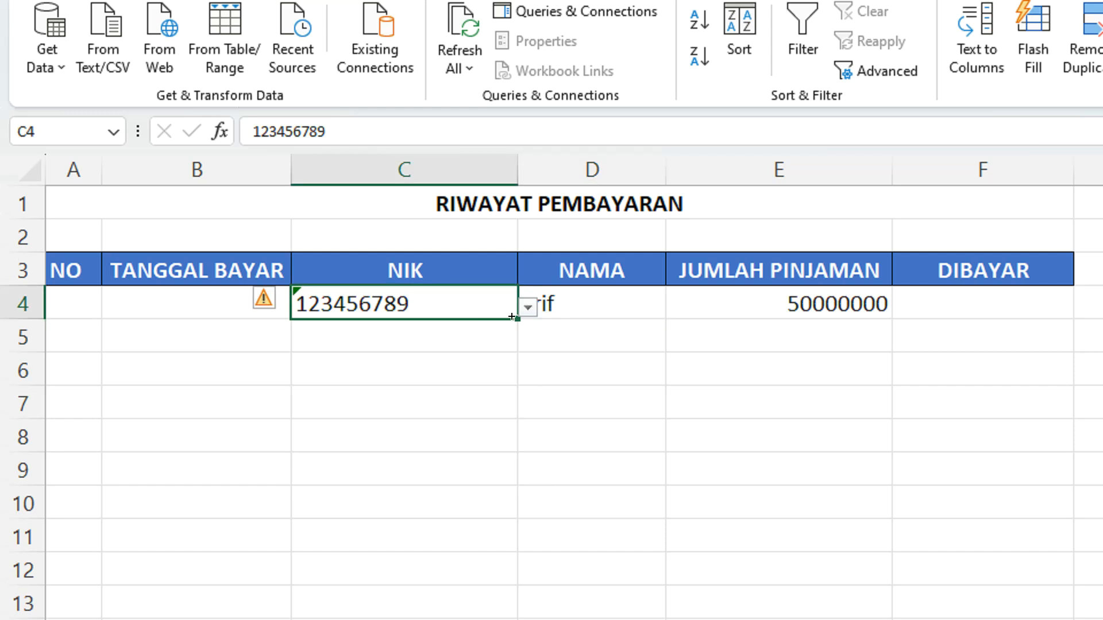
{"action": "left_click_drag", "start_coordinate": [511, 316], "coordinate": [493, 619]}
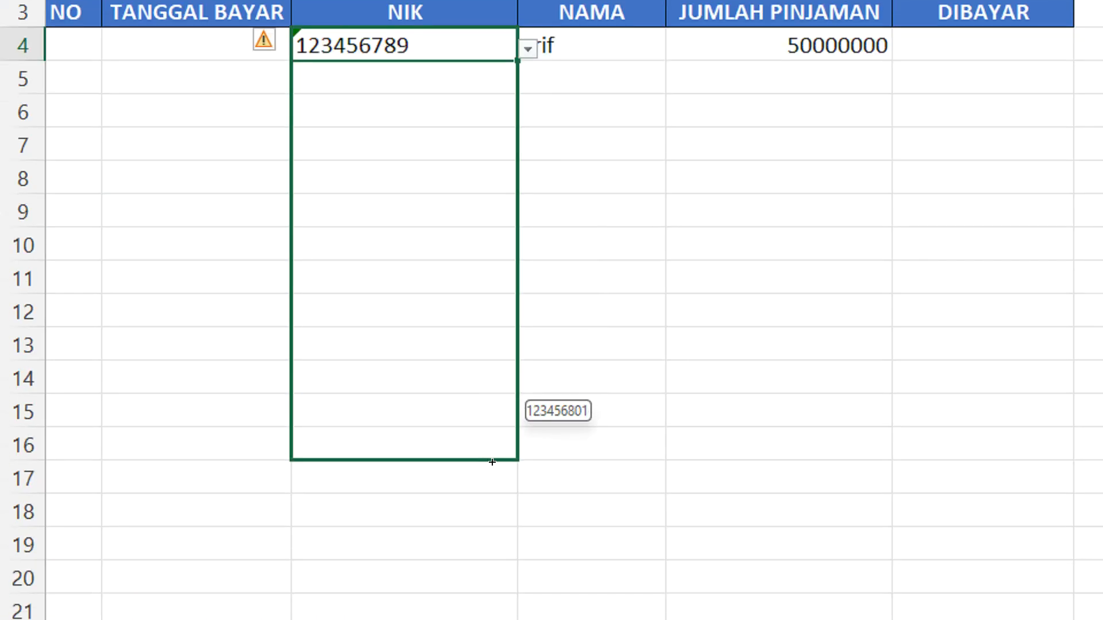
{"action": "left_click_drag", "start_coordinate": [492, 462], "coordinate": [493, 462]}
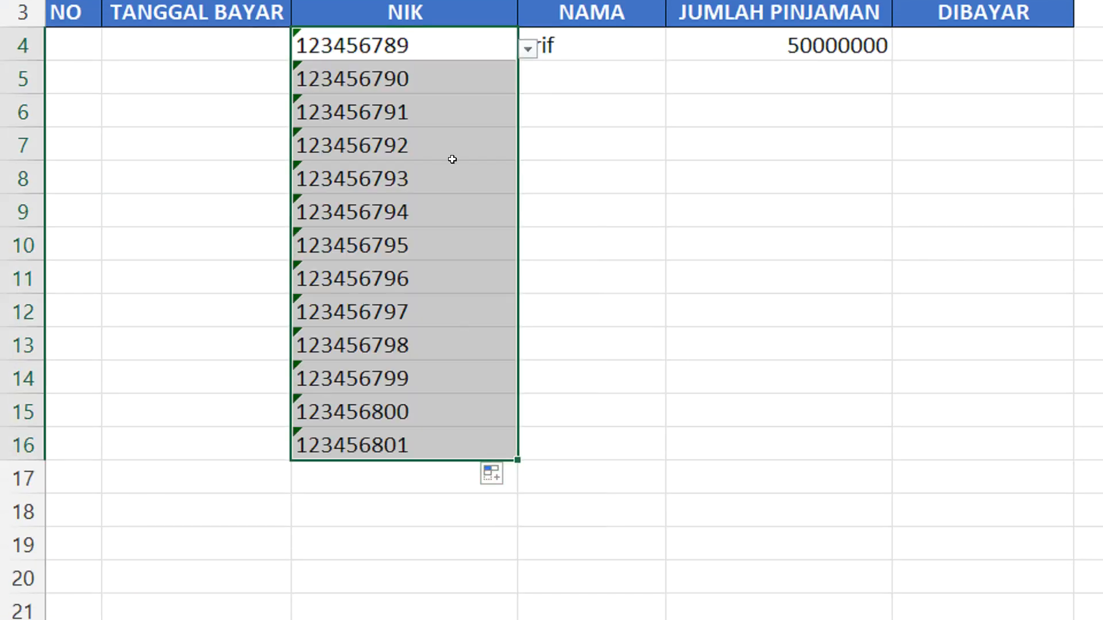
{"action": "key", "text": "ctrl+z"}
{"action": "key", "text": "Delete"}
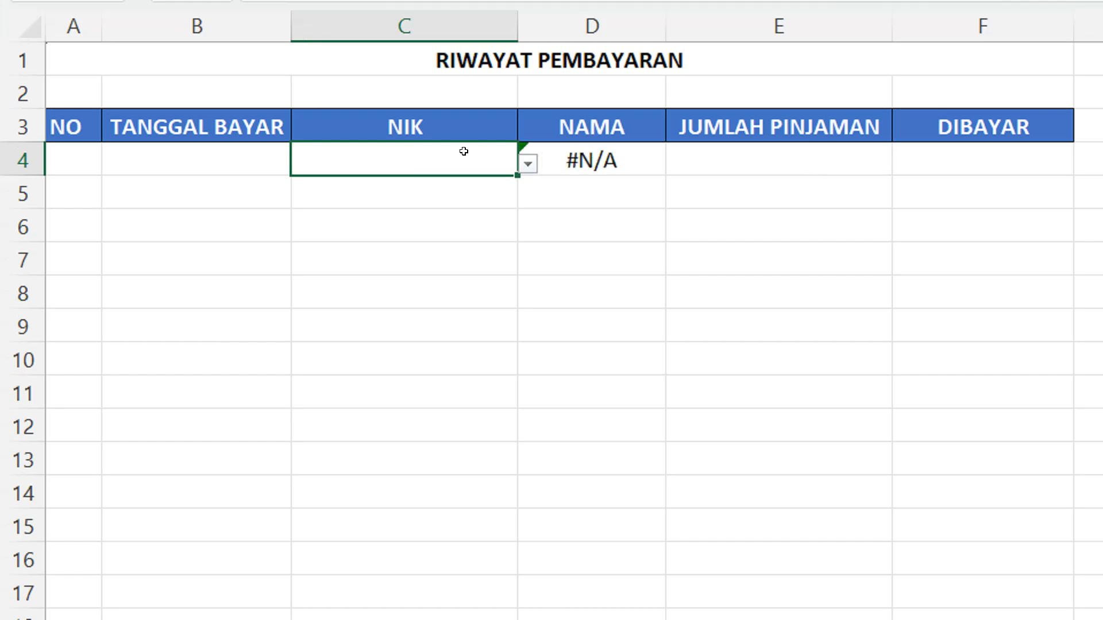
Fill the empty NIK dropdown cell C4 down to C12 and check the dropdown list in C6
{"action": "left_click", "coordinate": [463, 234]}
{"action": "left_click", "coordinate": [475, 136]}
{"action": "left_click", "coordinate": [499, 175]}
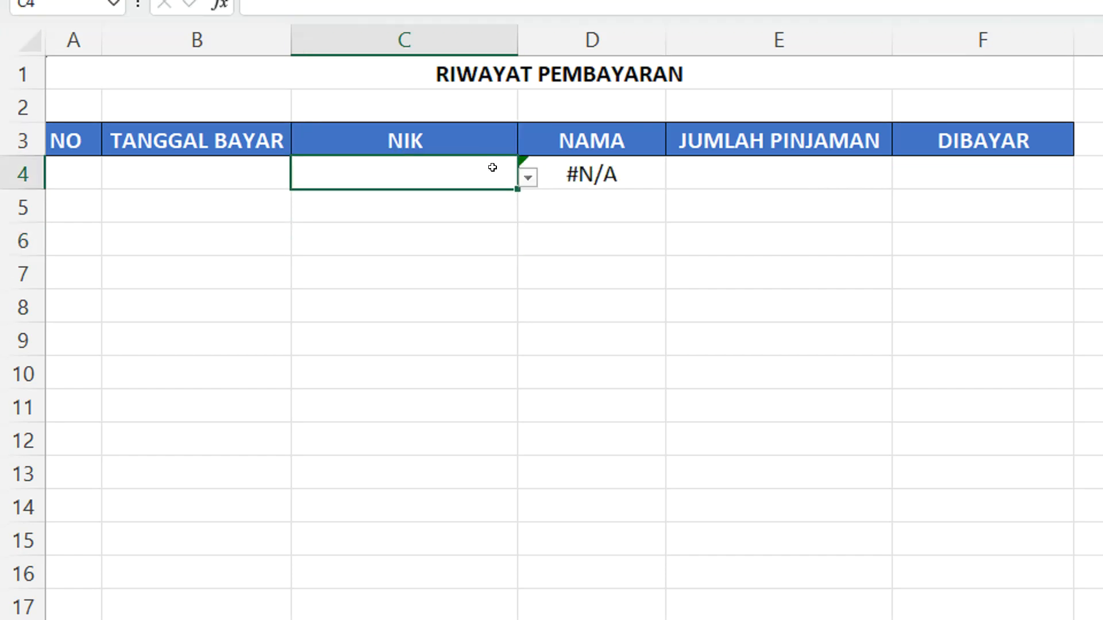
{"action": "left_click_drag", "start_coordinate": [517, 190], "coordinate": [509, 452]}
{"action": "left_click", "coordinate": [454, 239]}
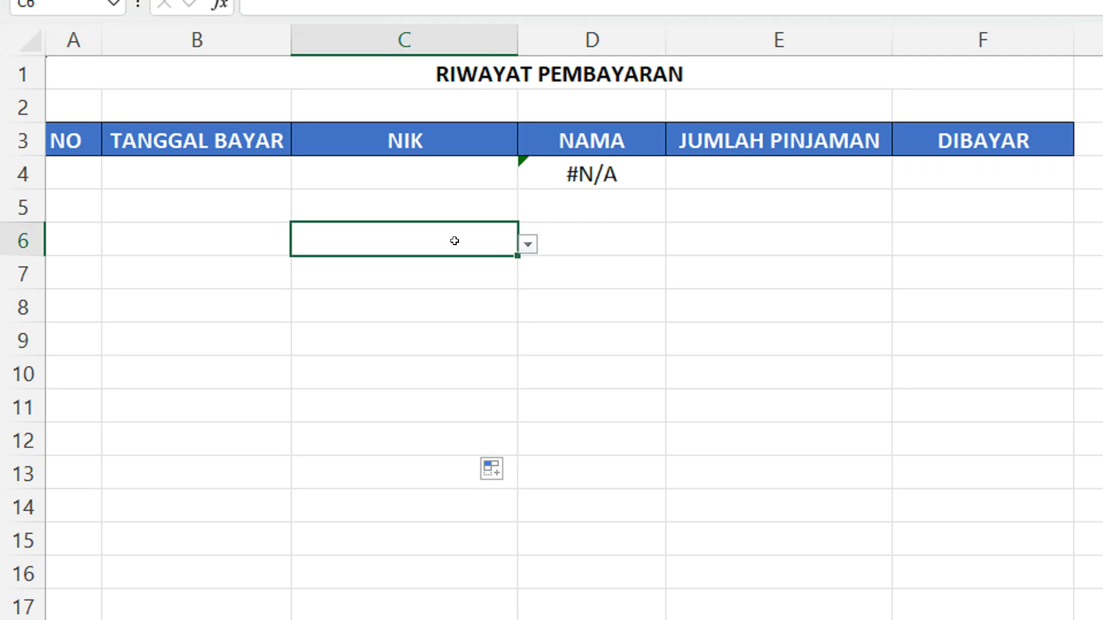
{"action": "left_click", "coordinate": [529, 246]}
{"action": "left_click", "coordinate": [529, 246]}
{"action": "left_click", "coordinate": [498, 206]}
Extend the NIK dropdown from C8 down to C17 and check the dropdown in C8
{"action": "left_click", "coordinate": [460, 299]}
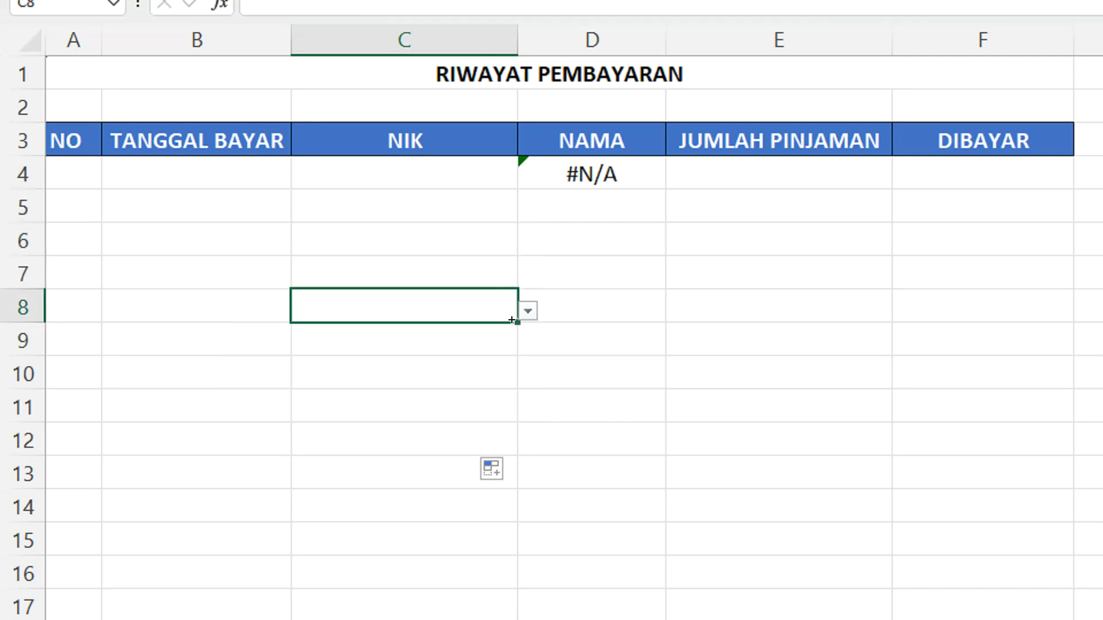
{"action": "left_click_drag", "start_coordinate": [518, 322], "coordinate": [501, 610]}
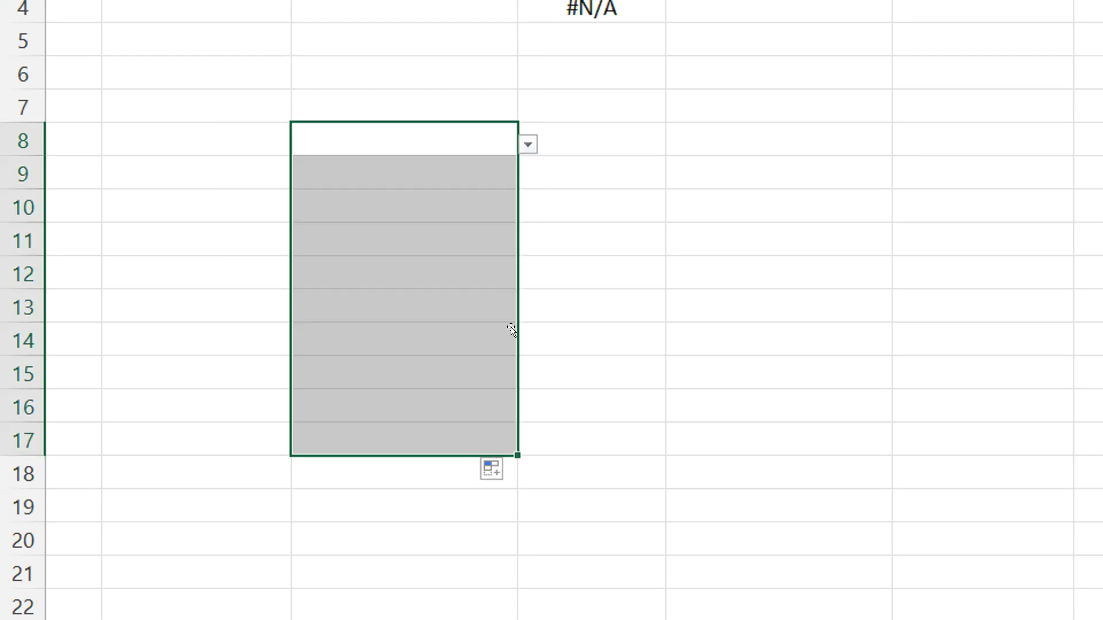
{"action": "left_click", "coordinate": [488, 497]}
{"action": "left_click", "coordinate": [443, 143]}
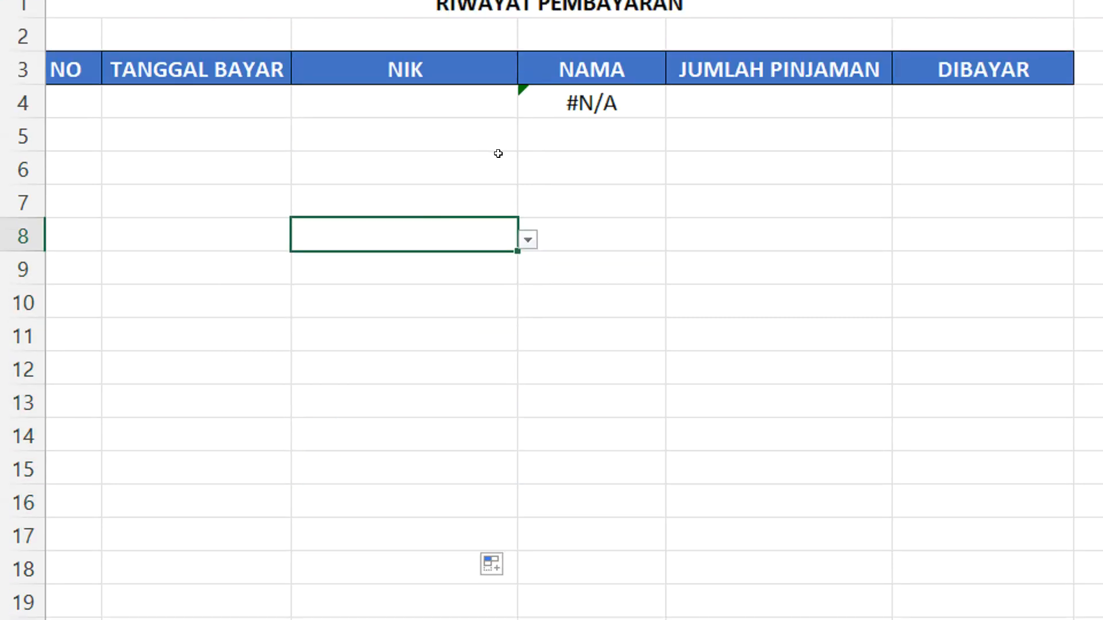
{"action": "left_click", "coordinate": [528, 240]}
{"action": "left_click", "coordinate": [571, 171]}
Make the VLOOKUP table array in D4 absolute as $E$4:$H$33 and fill the formula down to D17
{"action": "left_click", "coordinate": [596, 96]}
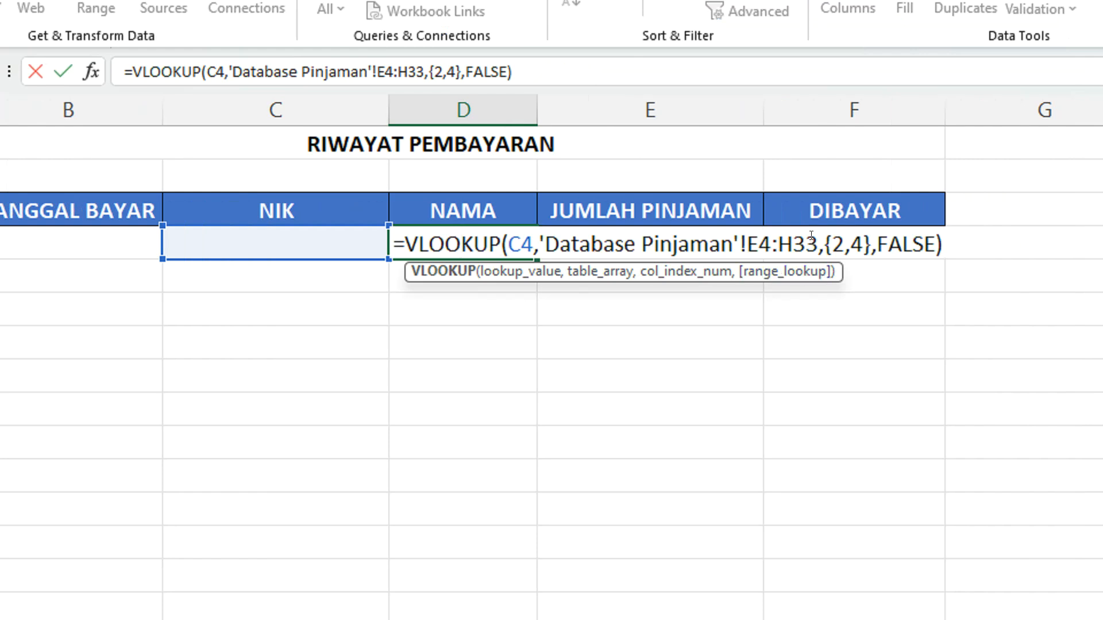
{"action": "left_click_drag", "start_coordinate": [814, 242], "coordinate": [746, 243]}
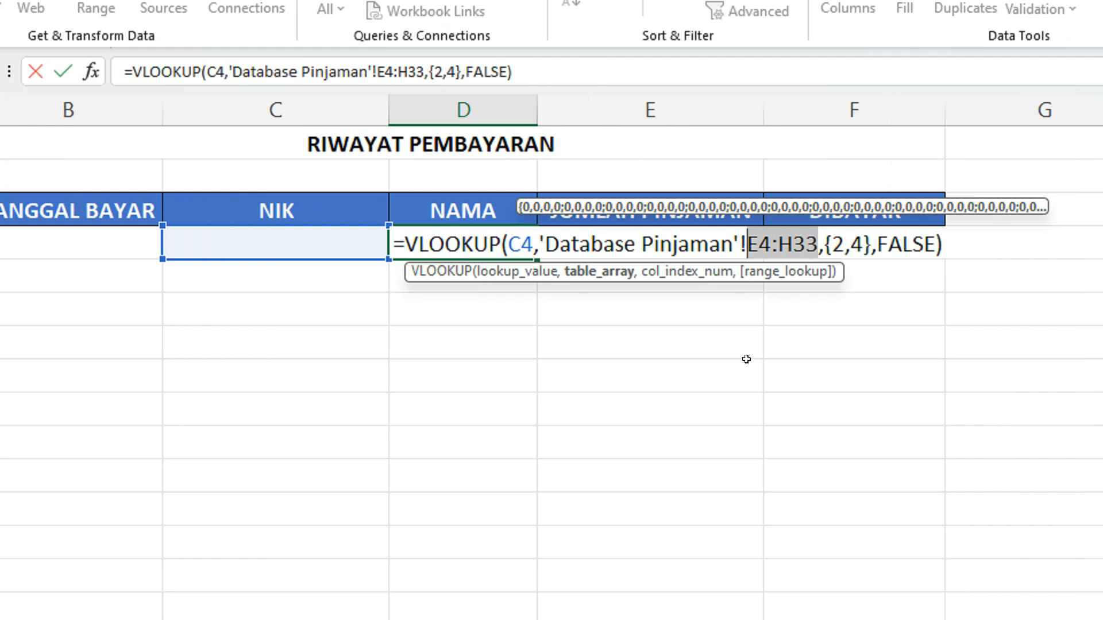
{"action": "key", "text": "F4"}
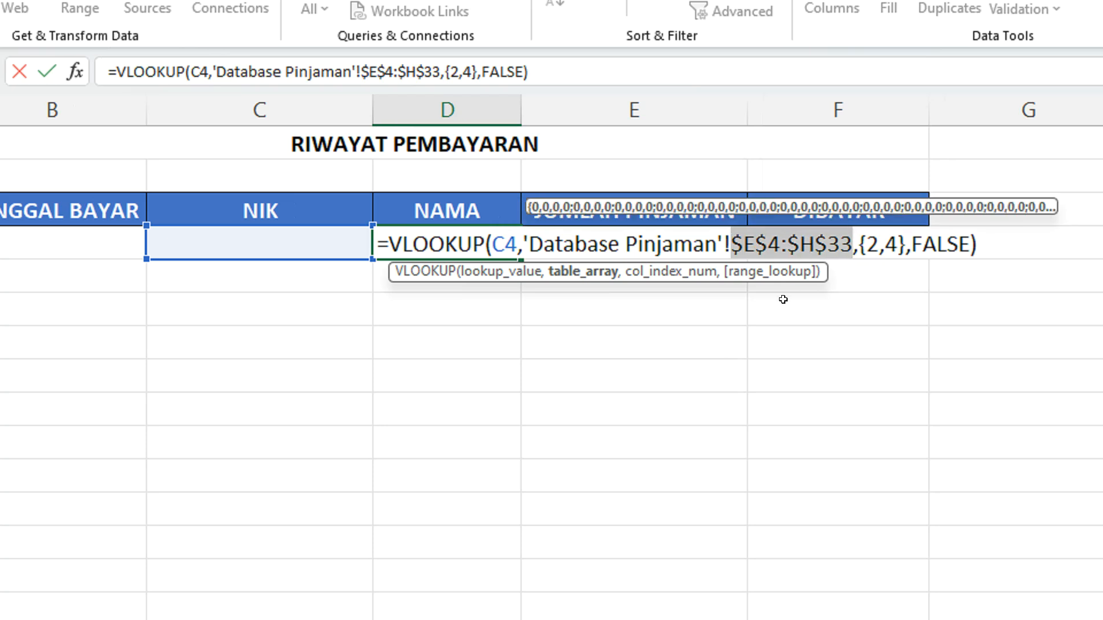
{"action": "key", "text": "Return"}
{"action": "left_click", "coordinate": [468, 236]}
{"action": "left_click_drag", "start_coordinate": [521, 259], "coordinate": [483, 619]}
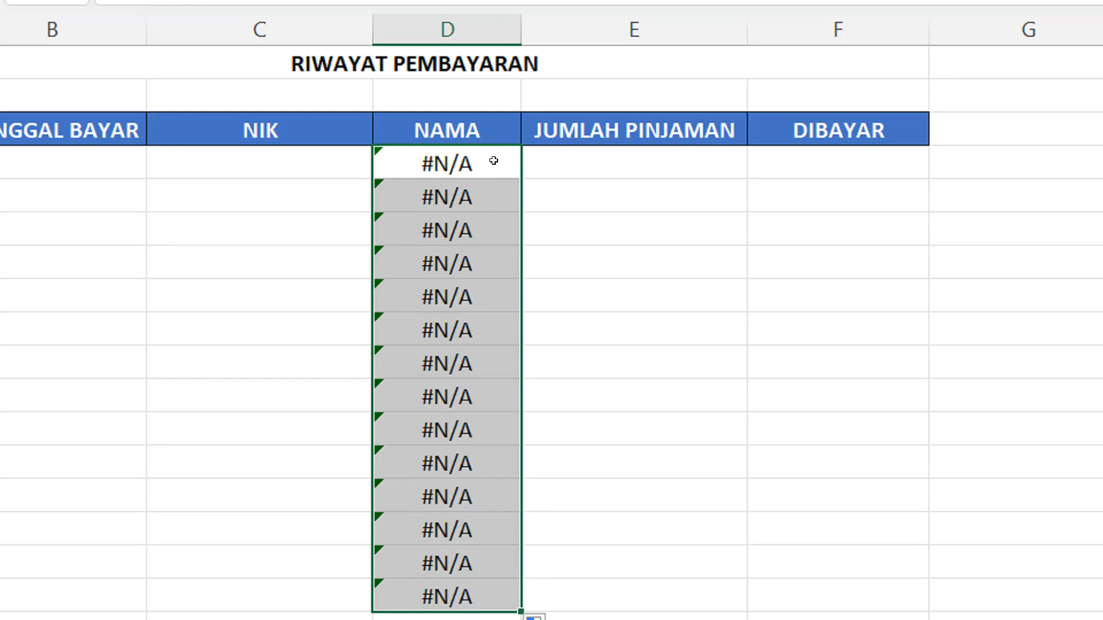
Wrap the VLOOKUP in D4 in an IFERROR function that returns an empty text "" on error
{"action": "double_click", "coordinate": [494, 161]}
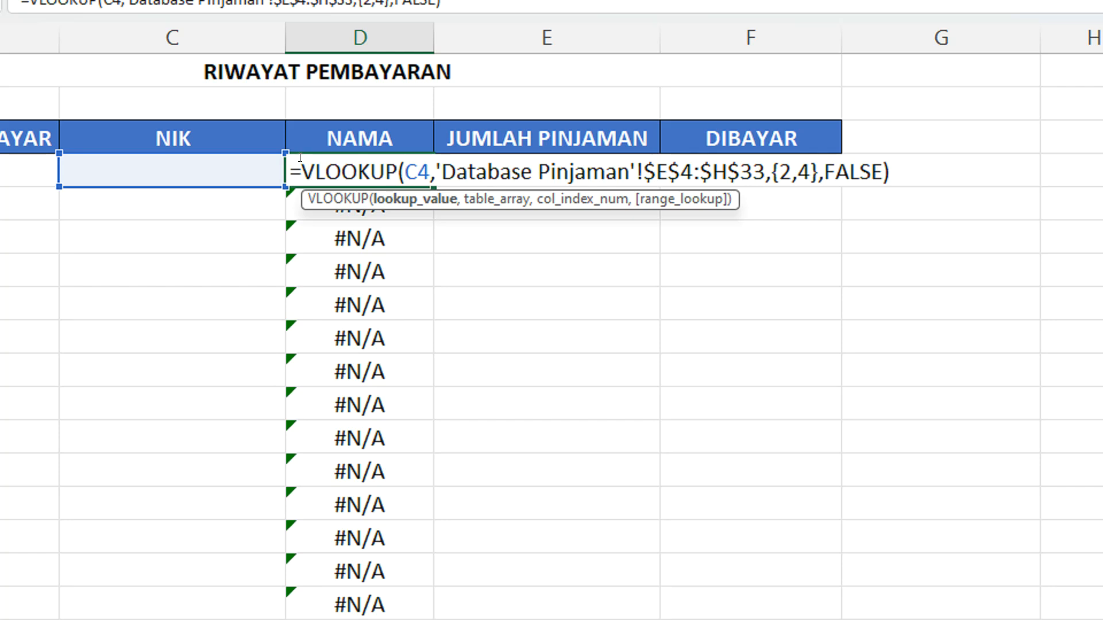
{"action": "left_click", "coordinate": [301, 158]}
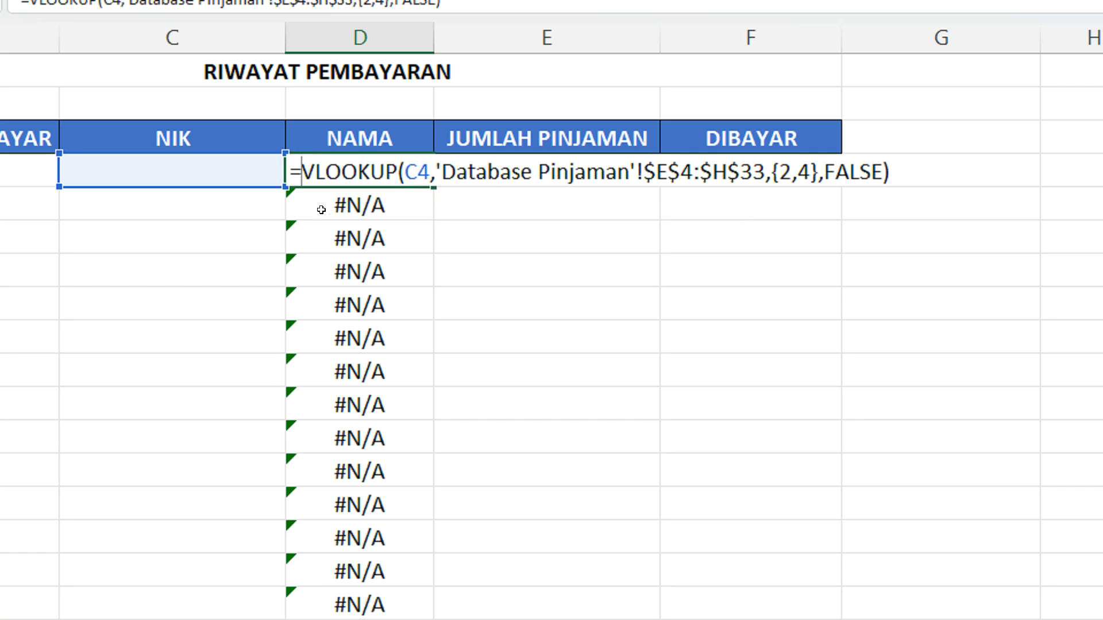
{"action": "type", "text": "IFER"}
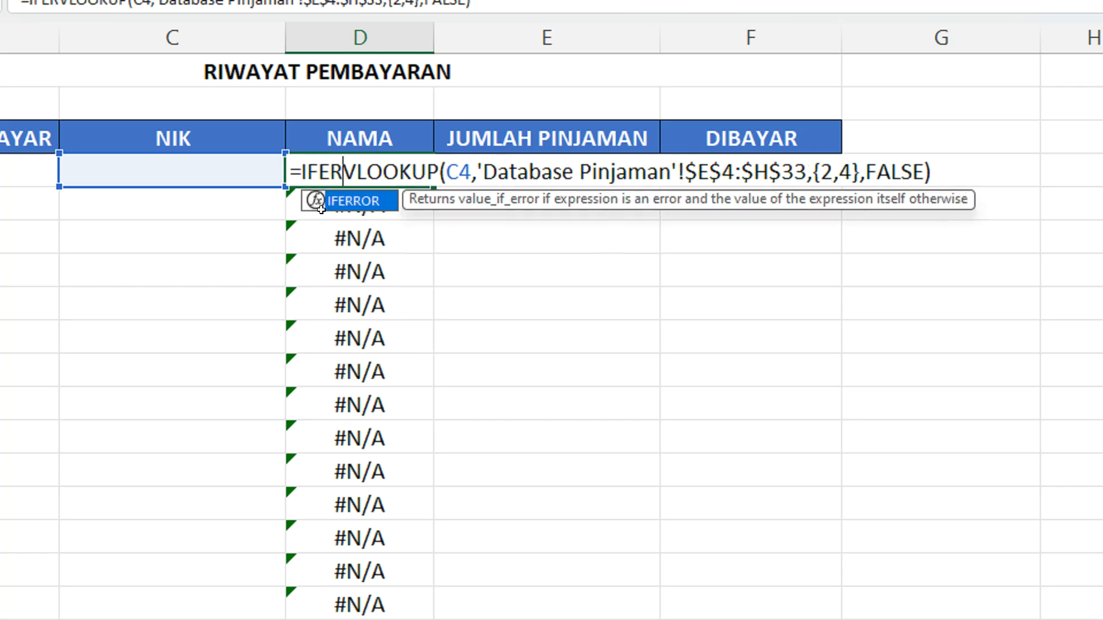
{"action": "double_click", "coordinate": [375, 201]}
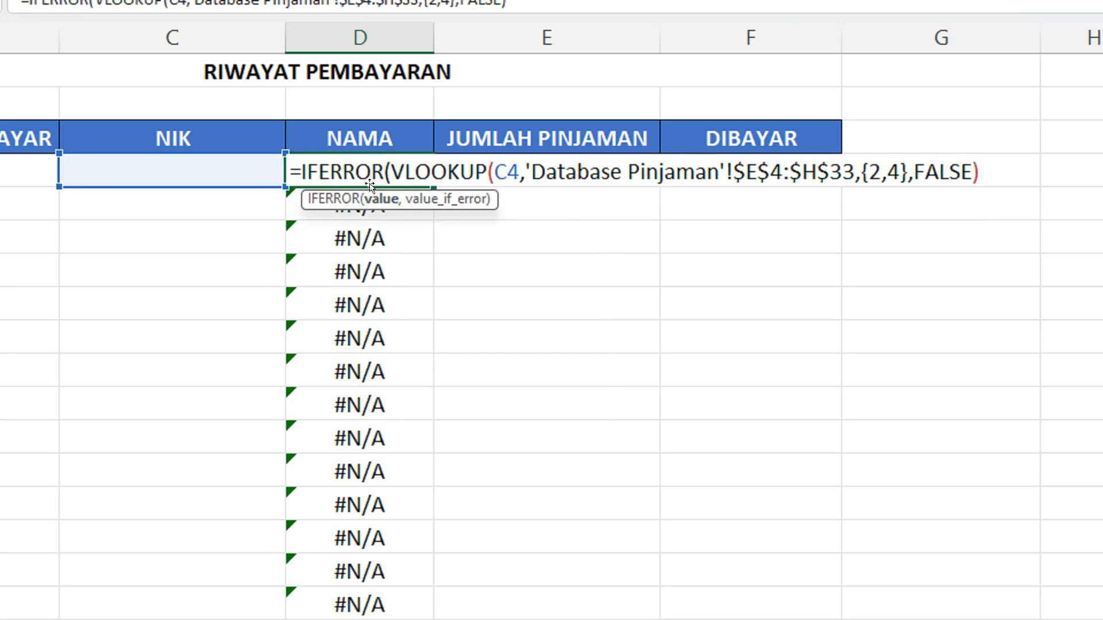
{"action": "left_click_drag", "start_coordinate": [391, 165], "coordinate": [299, 170]}
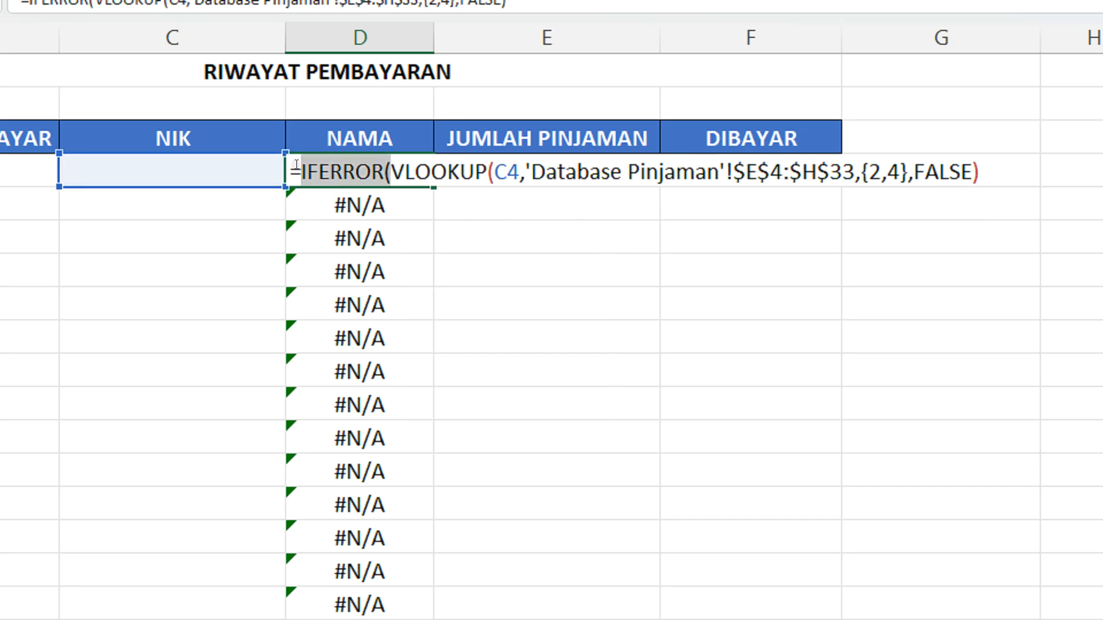
{"action": "left_click", "coordinate": [823, 164]}
{"action": "type", "text": ",\"\""}
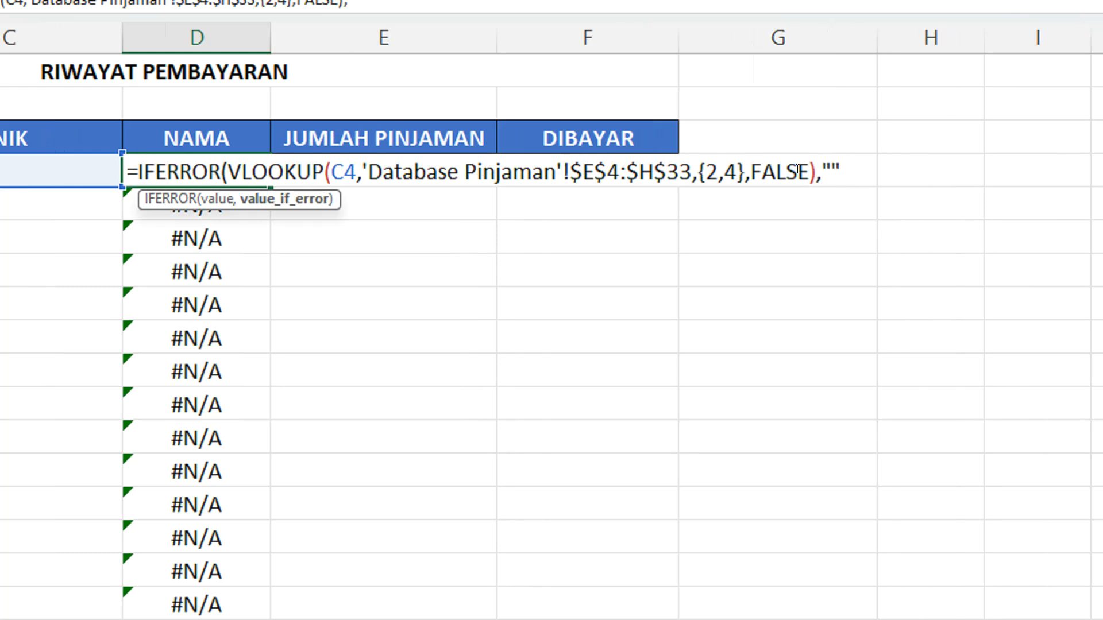
{"action": "type", "text": ")"}
{"action": "key", "text": "Return"}
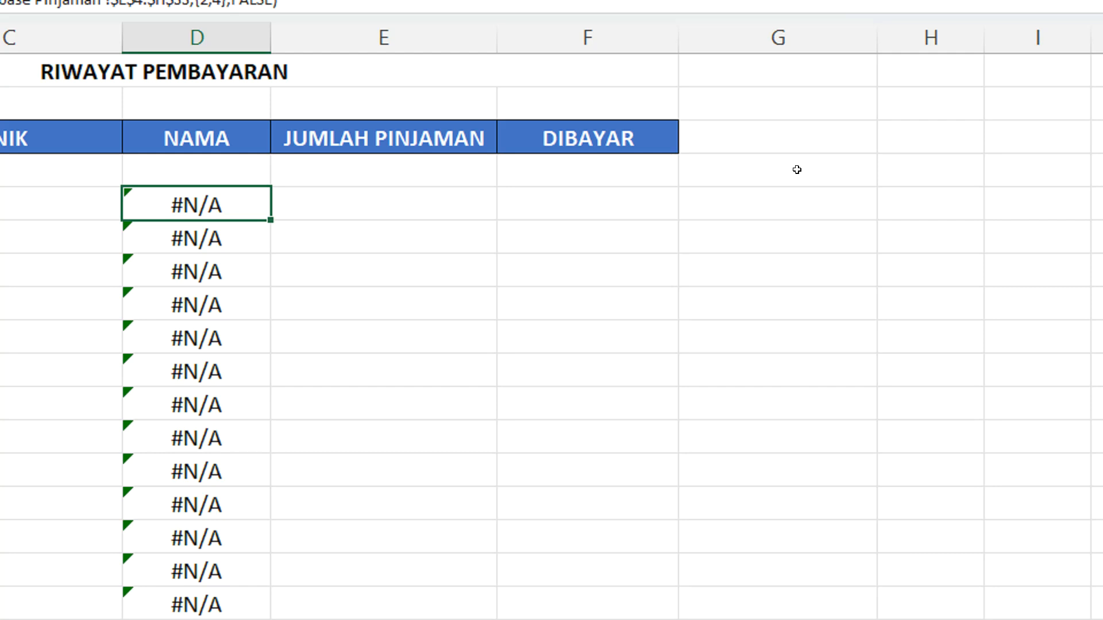
Fill the IFERROR lookup formula from D4 down to D18 in the NAMA column
{"action": "left_click", "coordinate": [235, 175]}
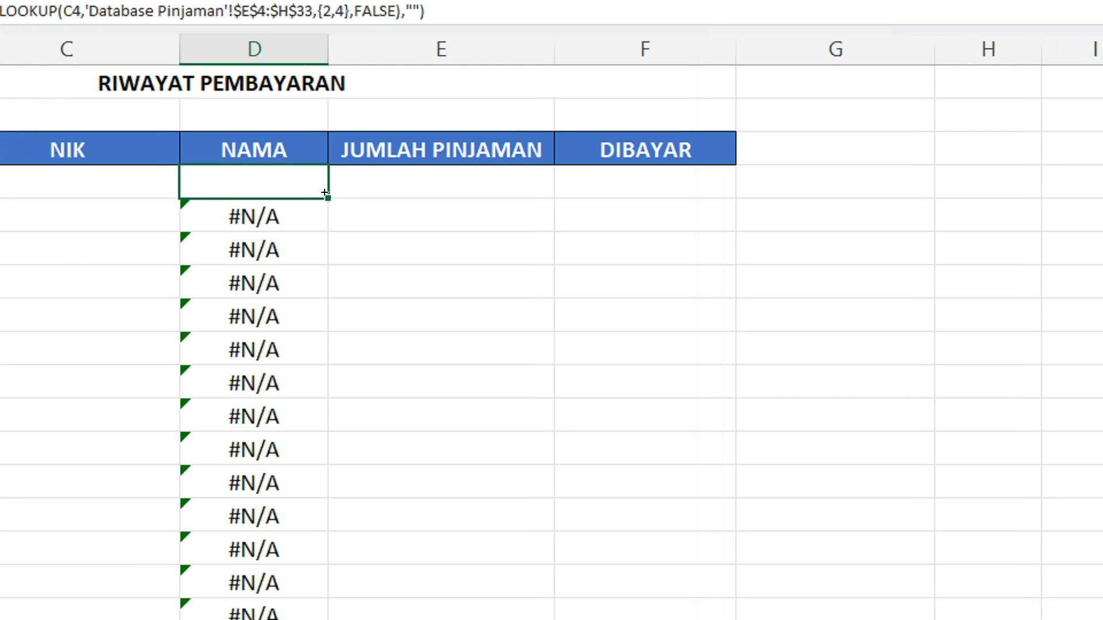
{"action": "left_click_drag", "start_coordinate": [326, 192], "coordinate": [298, 460]}
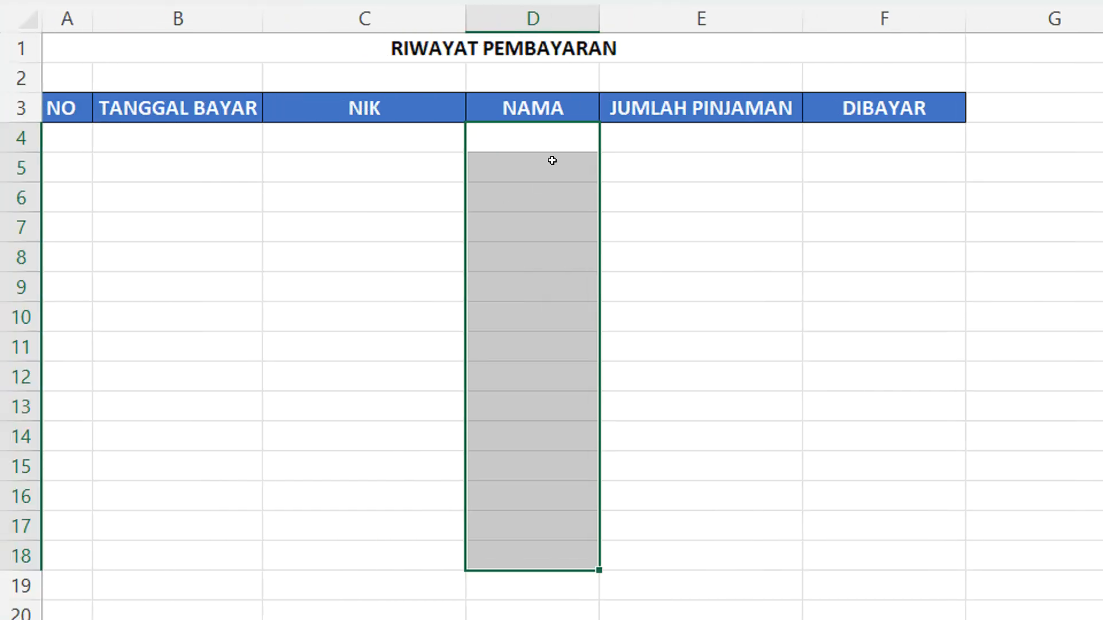
{"action": "left_click", "coordinate": [552, 160]}
{"action": "left_click", "coordinate": [571, 135]}
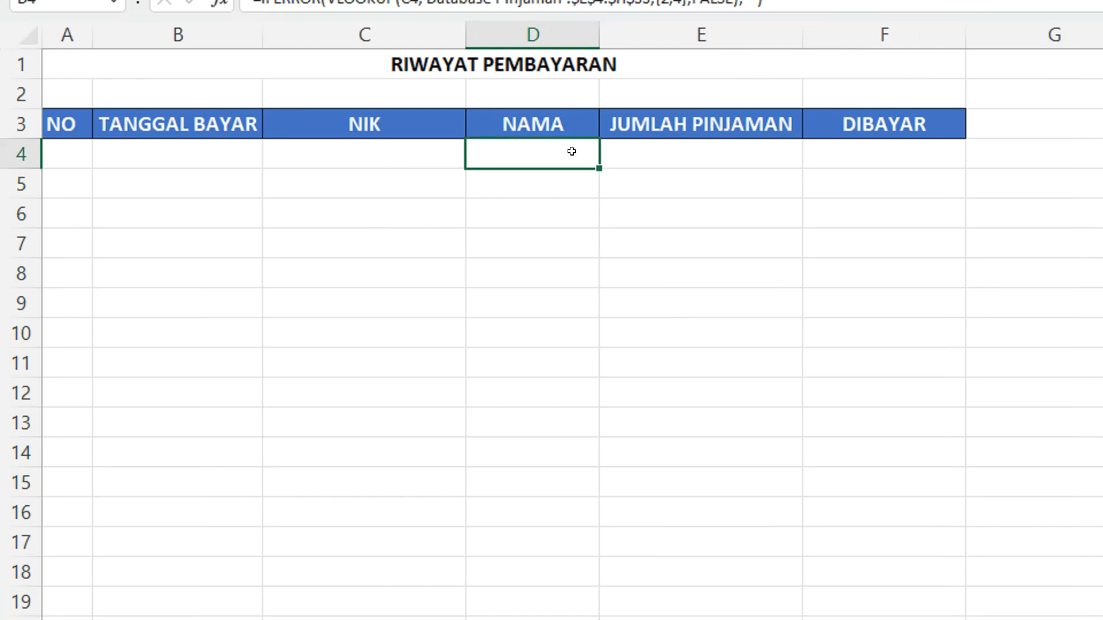
Begin a SUMIF formula in DIBAYAR cell I4 on the Database Pinjaman sheet
{"action": "left_click", "coordinate": [88, 173]}
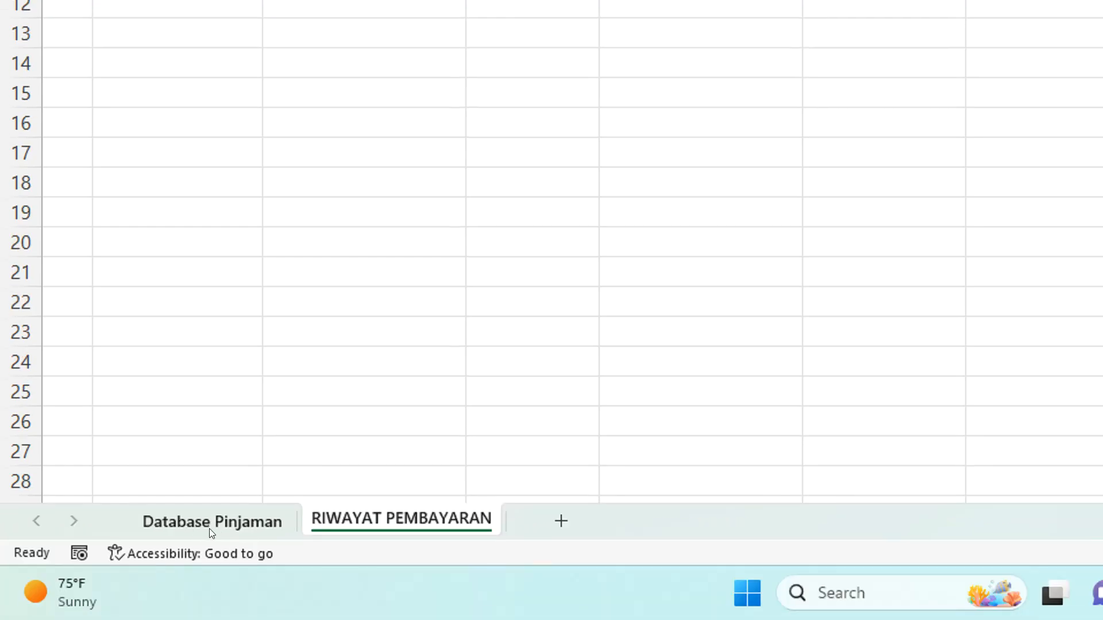
{"action": "left_click", "coordinate": [209, 528]}
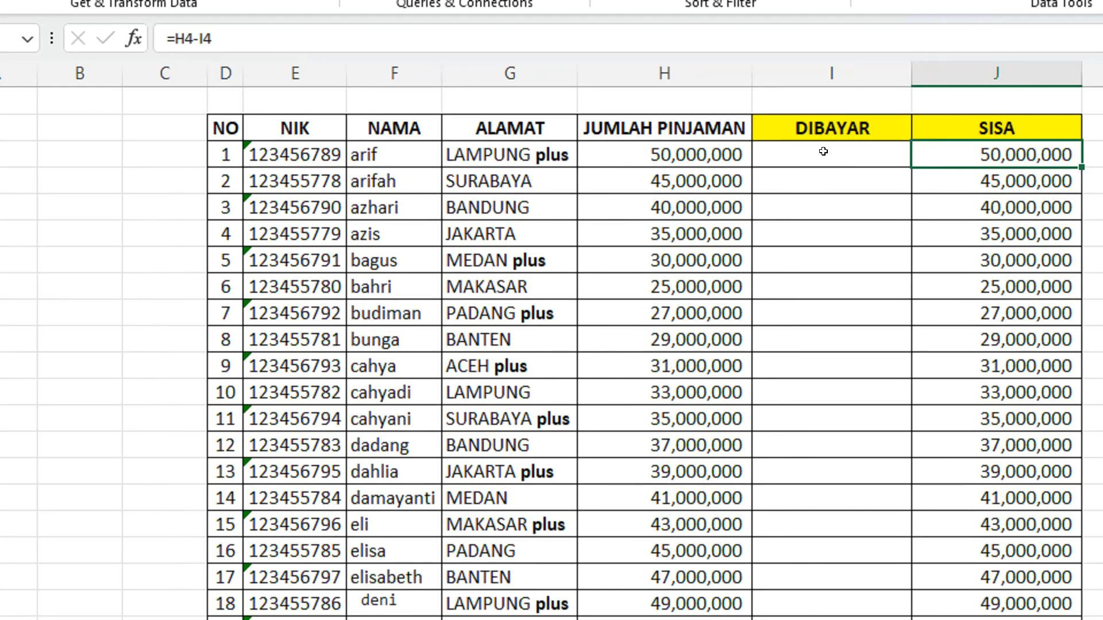
{"action": "left_click", "coordinate": [823, 151]}
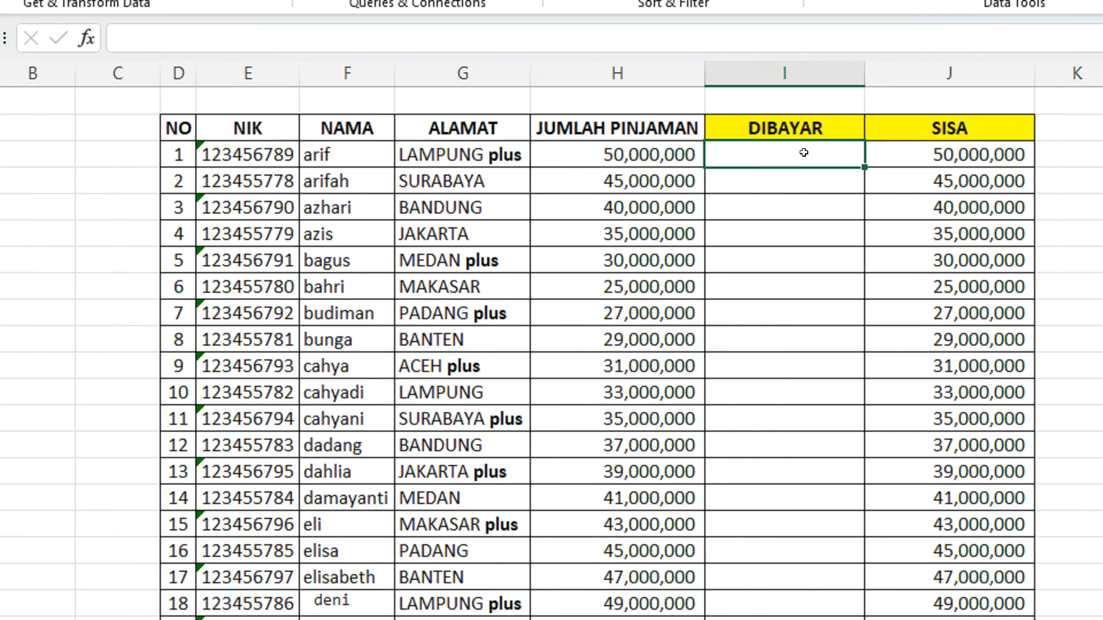
{"action": "type", "text": "=SUMIF"}
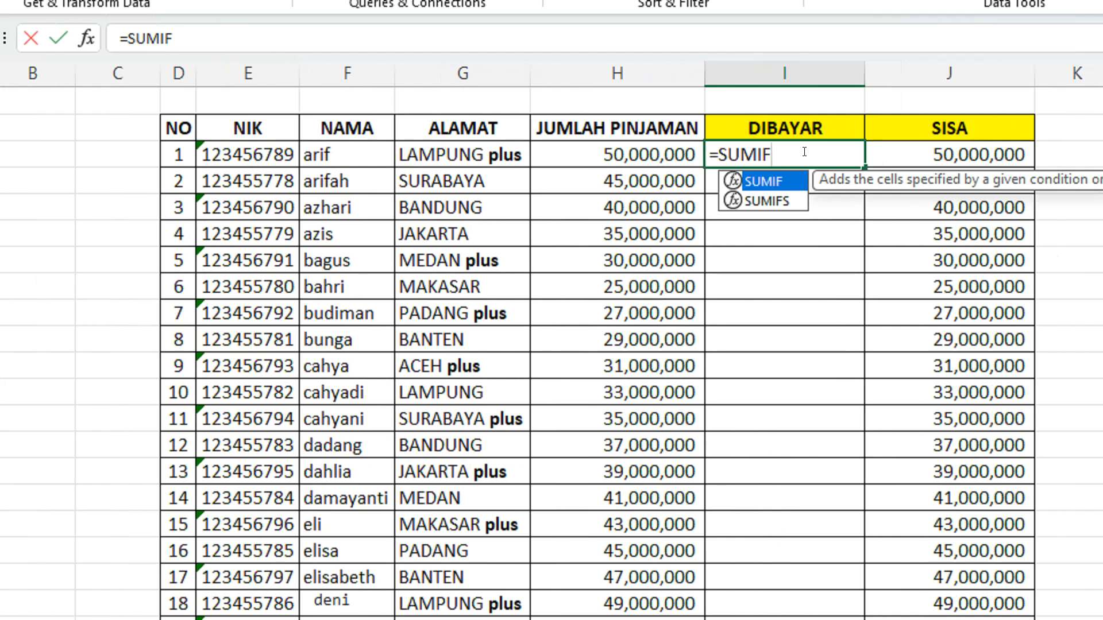
{"action": "type", "text": "("}
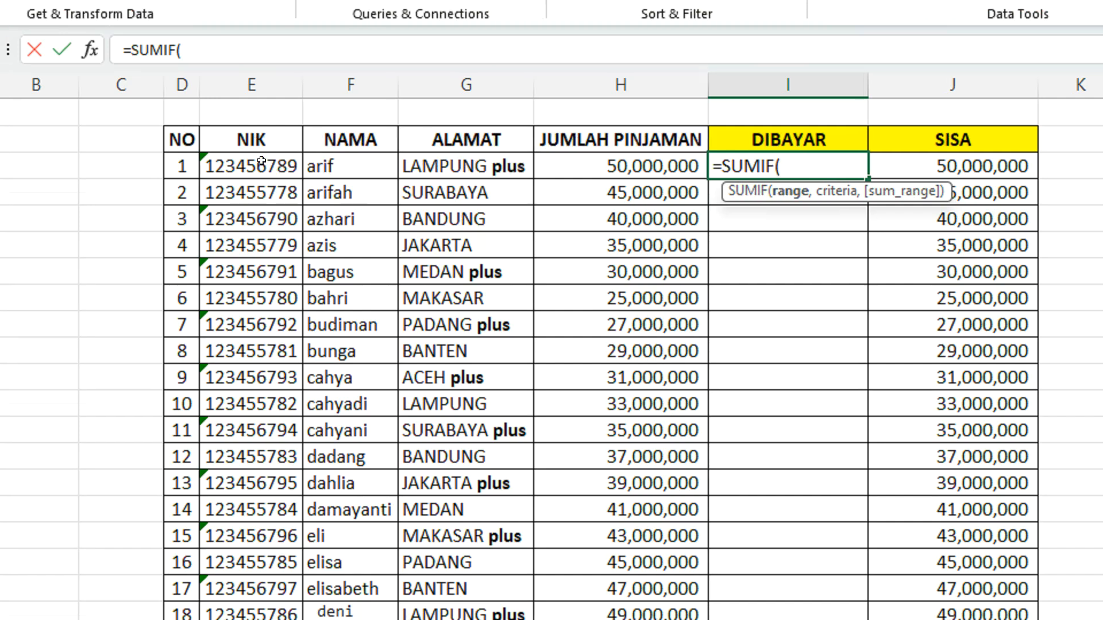
{"action": "left_click", "coordinate": [257, 164]}
{"action": "key", "text": "ctrl+shift+Down"}
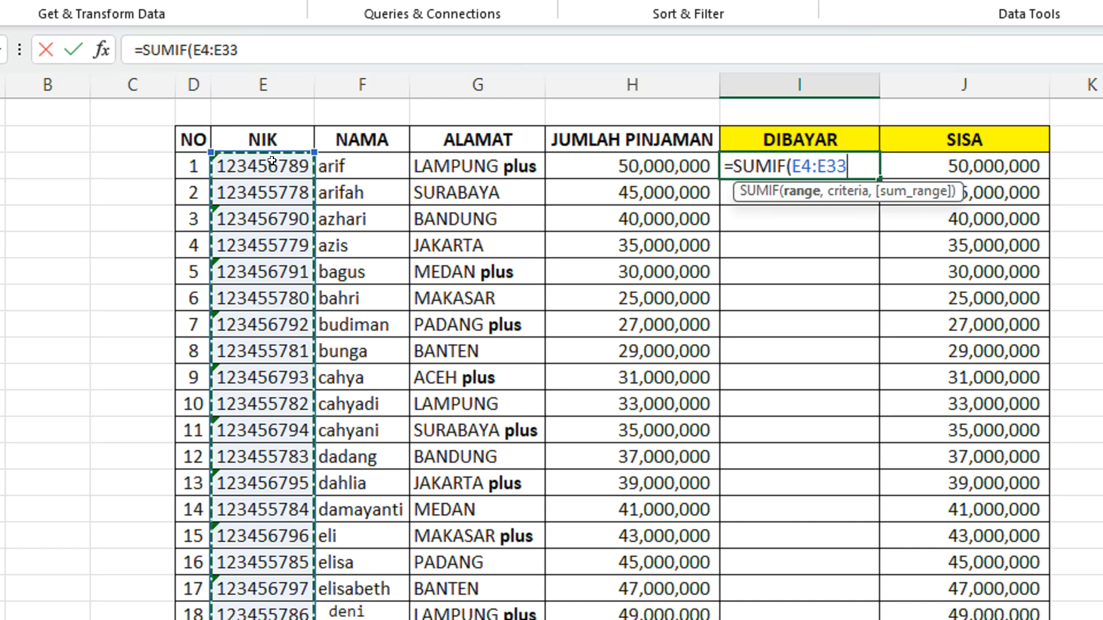
{"action": "type", "text": ","}
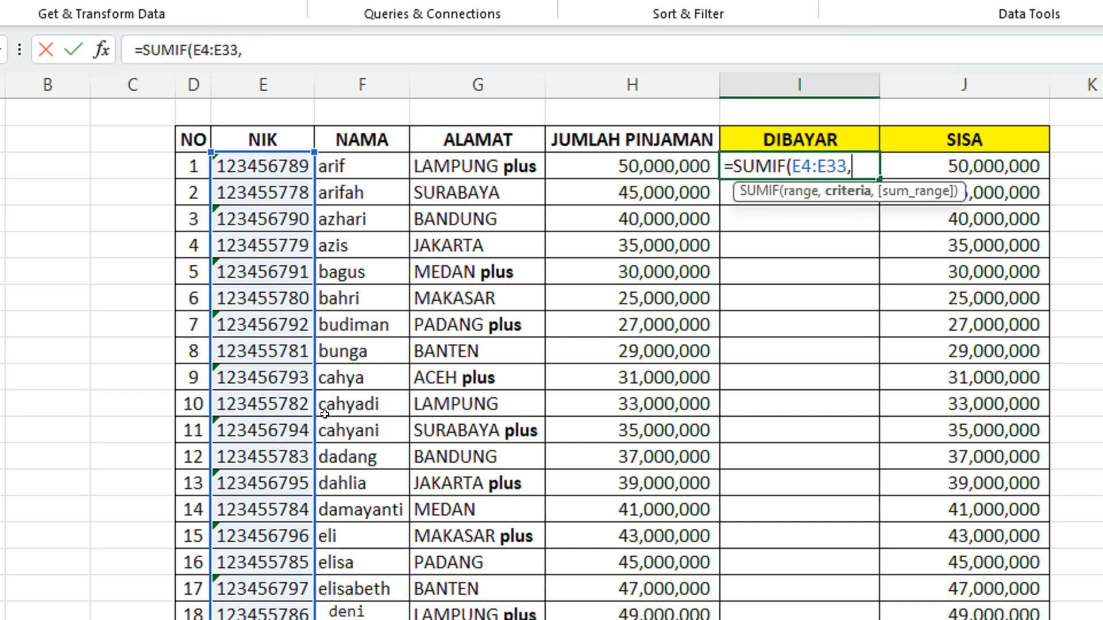
{"action": "key", "text": "BackSpace"}
{"action": "key", "text": "BackSpace"}
{"action": "key", "text": "BackSpace"}
{"action": "key", "text": "BackSpace"}
{"action": "key", "text": "BackSpace"}
{"action": "key", "text": "BackSpace"}
{"action": "key", "text": "BackSpace"}
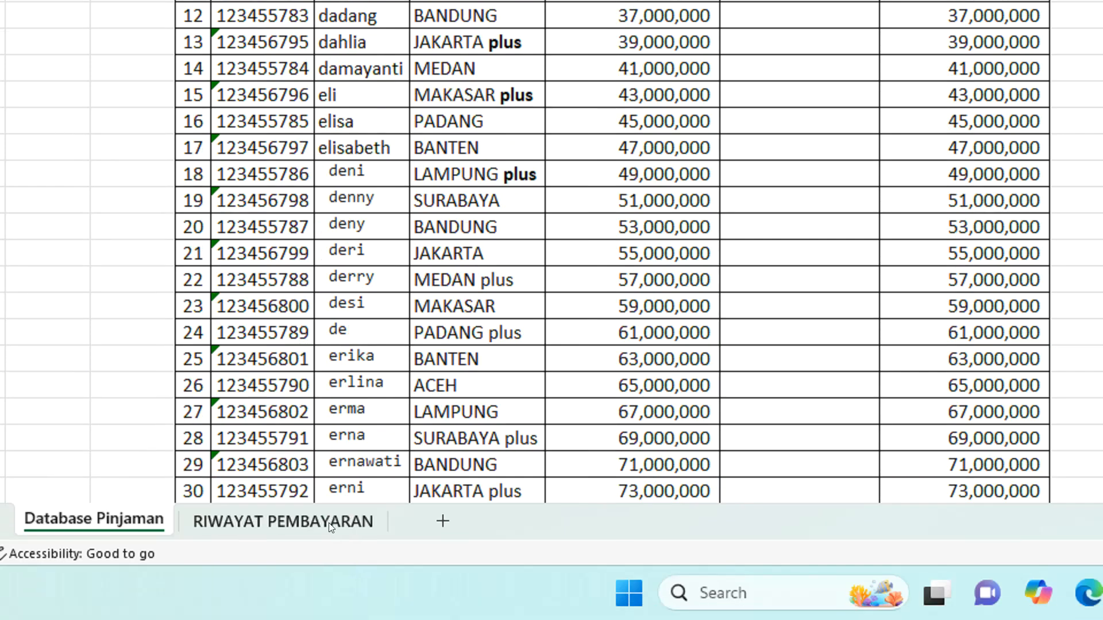
Set the SUMIF range to the NIK cells C4:C24 on the RIWAYAT PEMBAYARAN sheet
{"action": "left_click", "coordinate": [332, 520]}
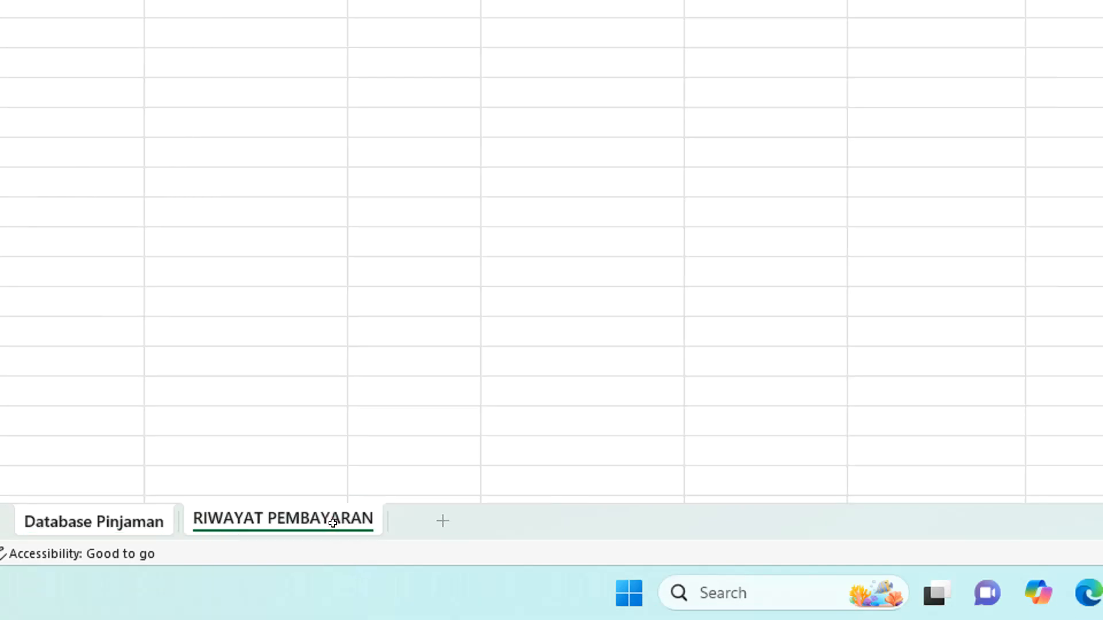
{"action": "left_click", "coordinate": [342, 160]}
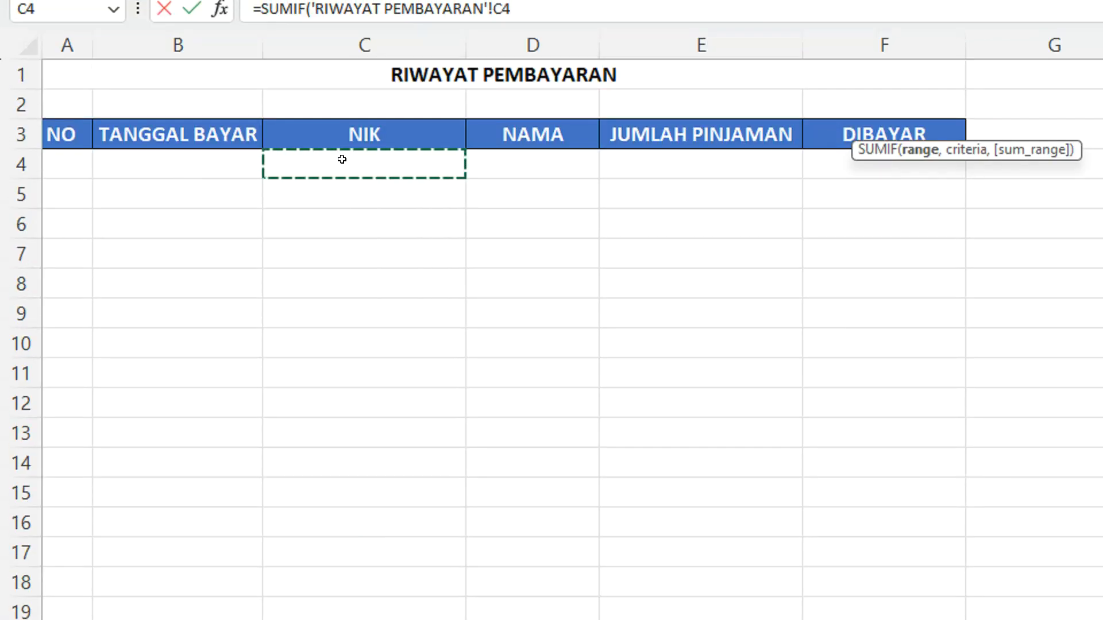
{"action": "left_click_drag", "start_coordinate": [342, 159], "coordinate": [348, 539]}
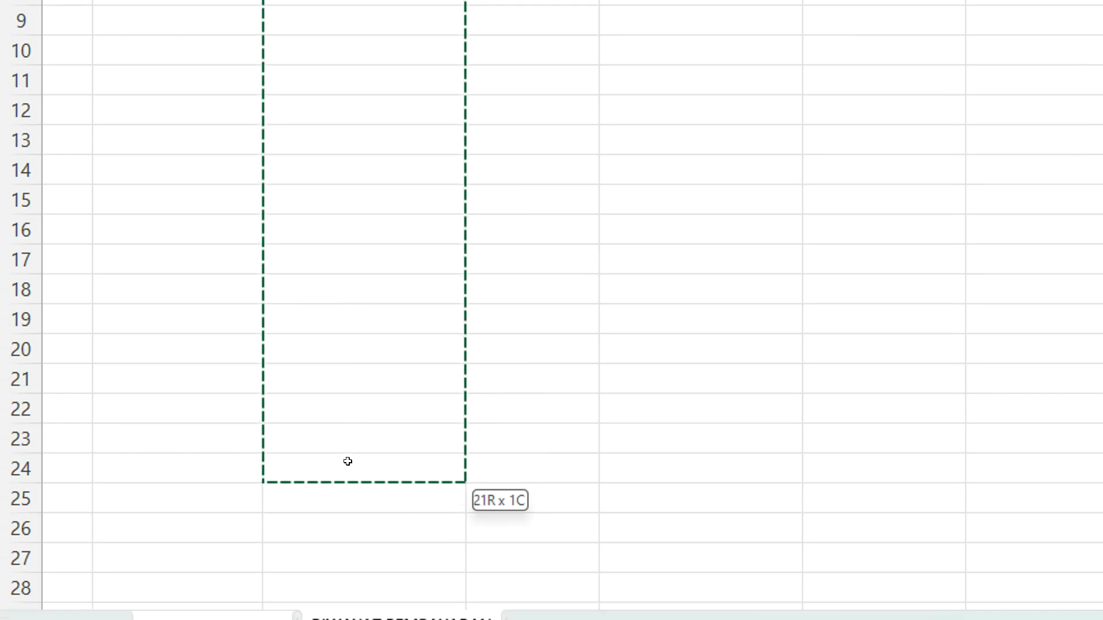
{"action": "left_click_drag", "start_coordinate": [348, 461], "coordinate": [348, 461]}
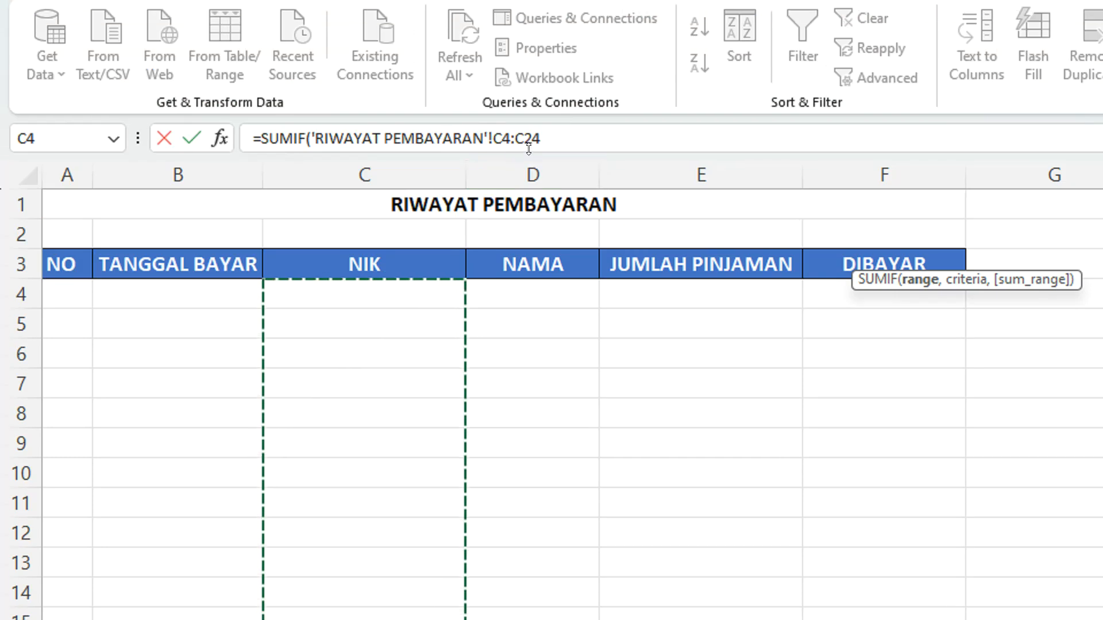
Make the SUMIF range absolute as $C$4:$C$24 and continue to the criteria argument
{"action": "key", "text": "F4"}
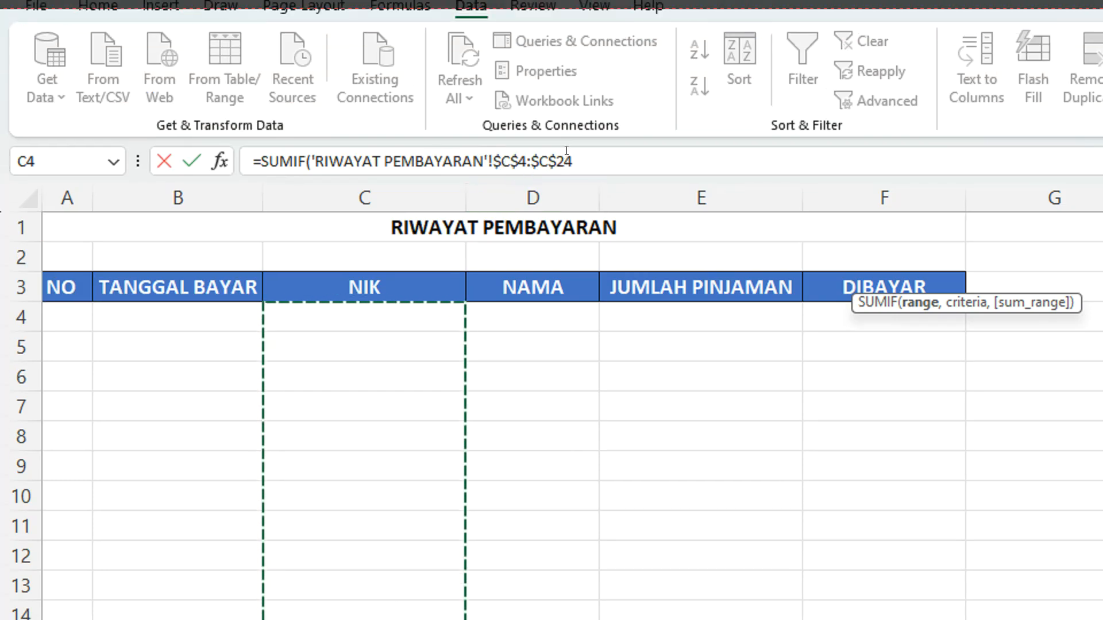
{"action": "left_click_drag", "start_coordinate": [574, 139], "coordinate": [491, 139]}
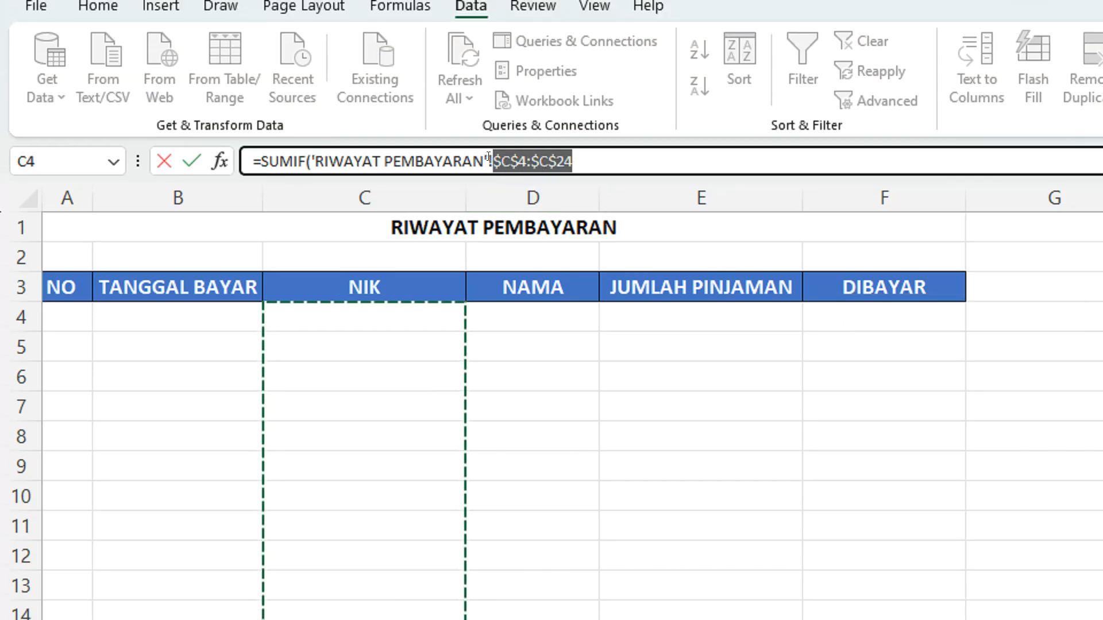
{"action": "left_click", "coordinate": [622, 160]}
{"action": "type", "text": ","}
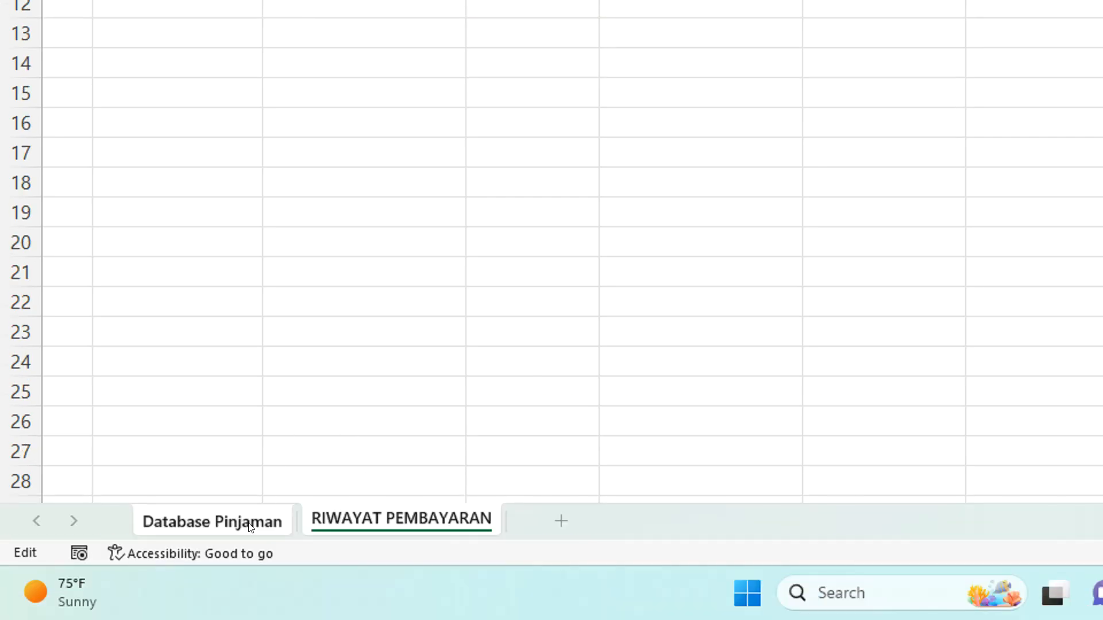
Set the SUMIF criteria to NIK cell E4 on the Database Pinjaman sheet
{"action": "left_click", "coordinate": [251, 520]}
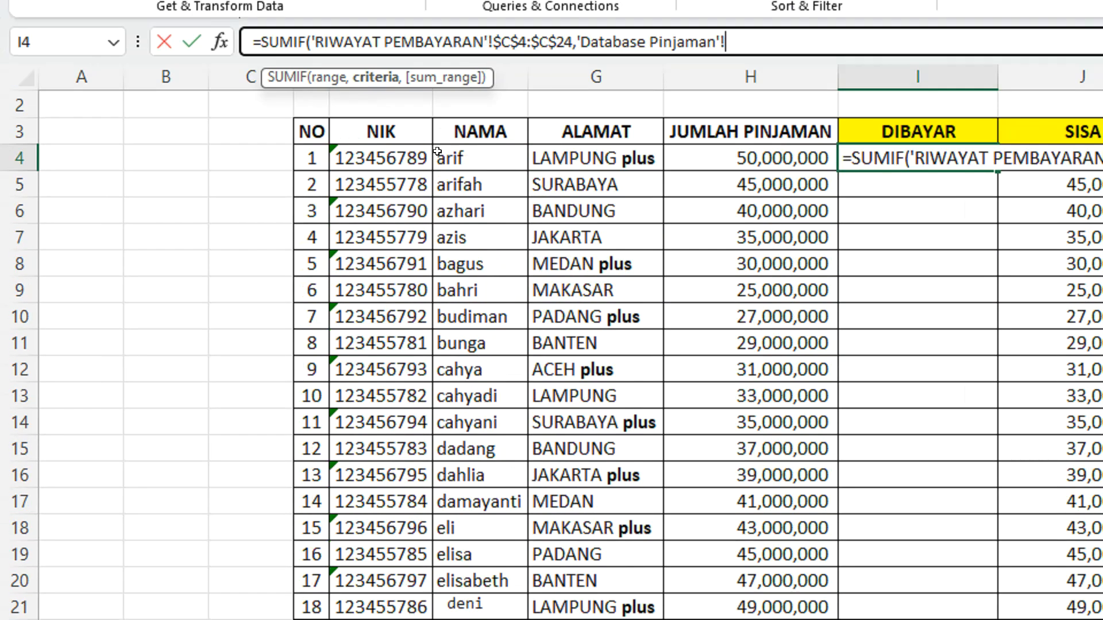
{"action": "left_click", "coordinate": [405, 152]}
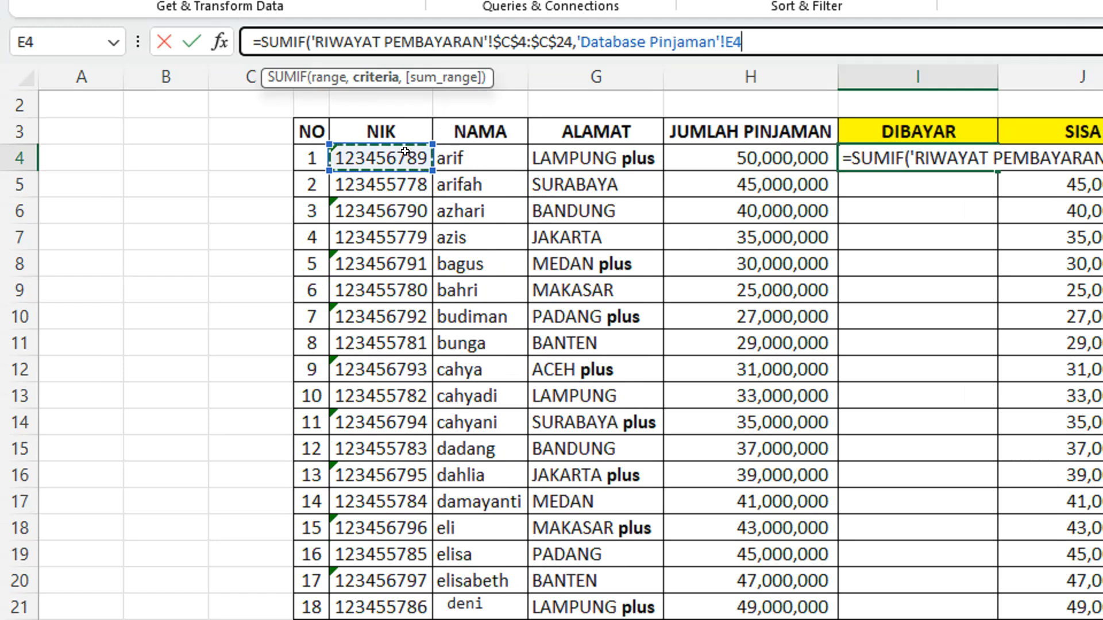
{"action": "type", "text": ","}
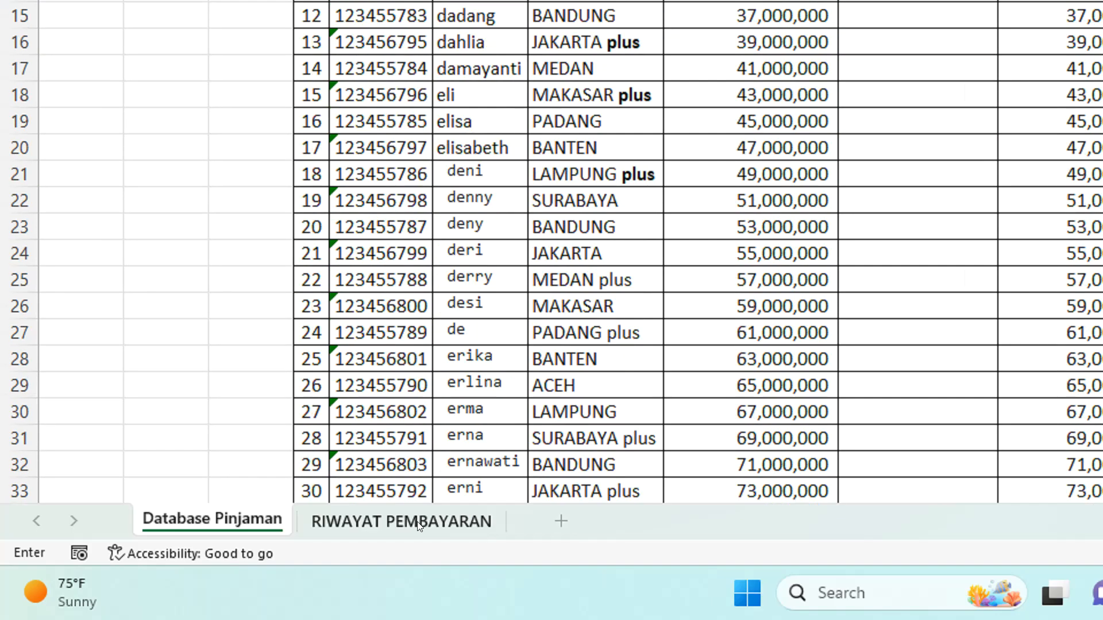
Set the SUMIF sum range to the absolute DIBAYAR cells $F$4:$F$25 on the RIWAYAT PEMBAYARAN sheet and commit the formula
{"action": "left_click", "coordinate": [419, 526]}
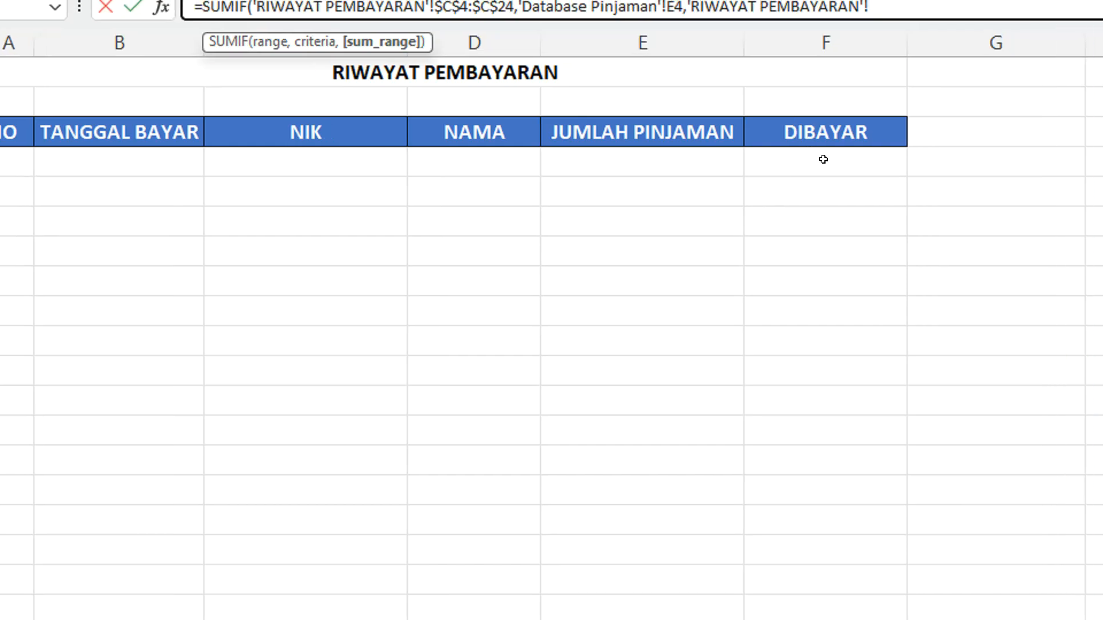
{"action": "left_click", "coordinate": [823, 159]}
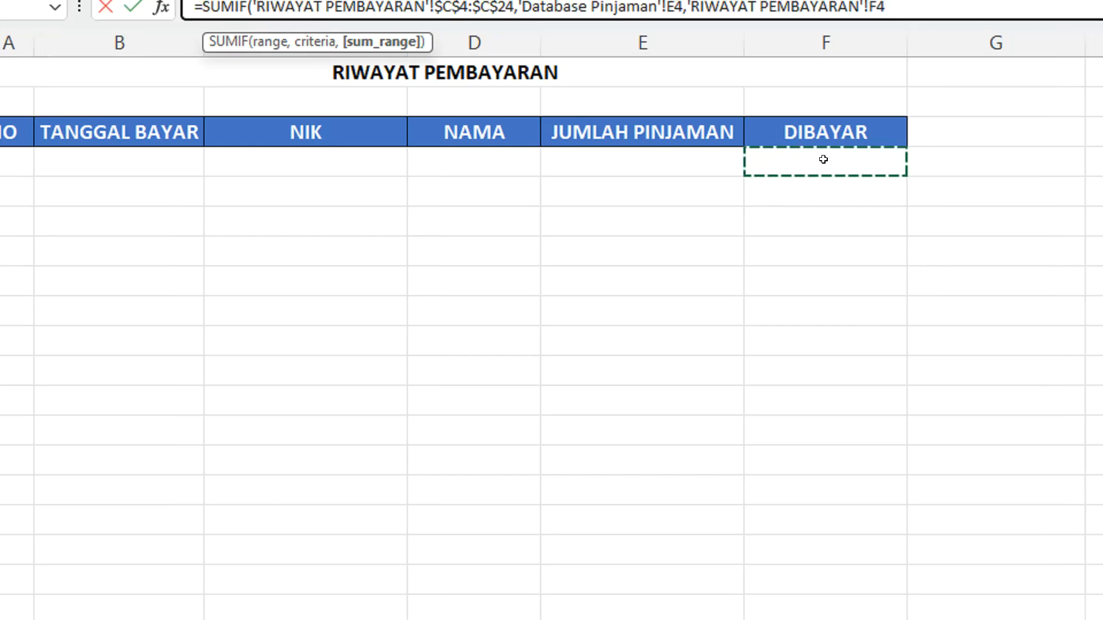
{"action": "left_click_drag", "start_coordinate": [823, 159], "coordinate": [815, 462]}
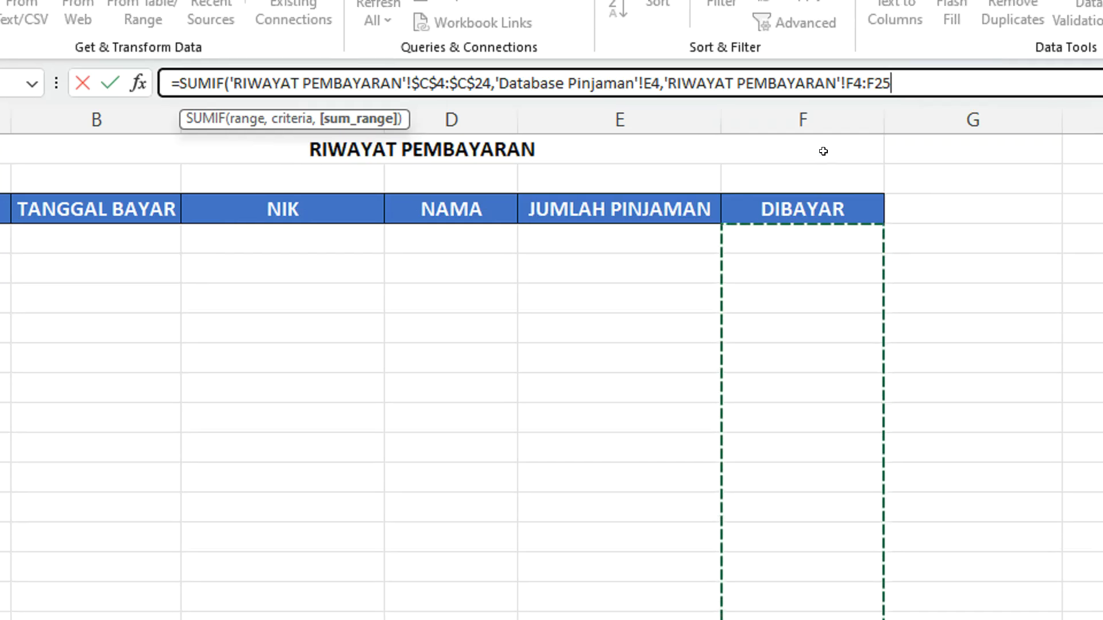
{"action": "key", "text": "F4"}
{"action": "type", "text": ")"}
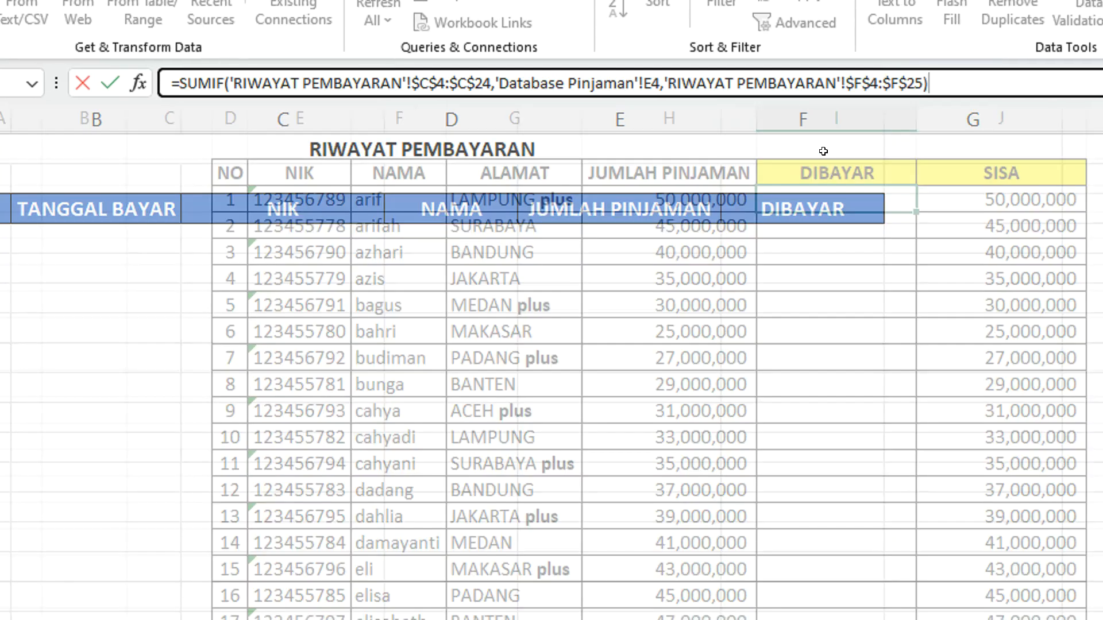
{"action": "key", "text": "Return"}
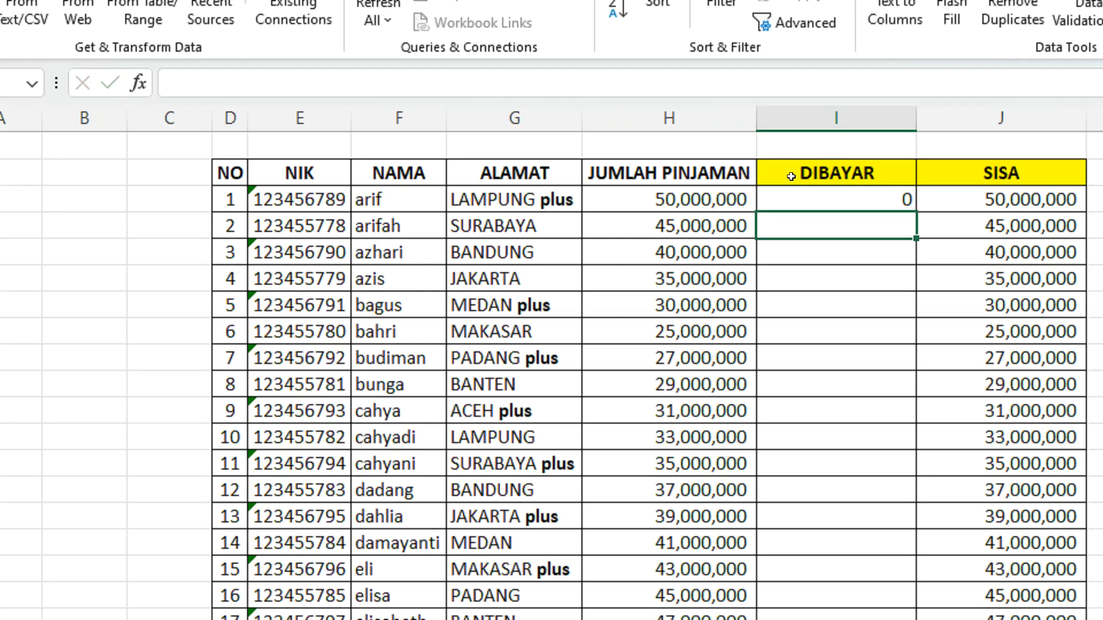
Fill the SUMIF formula from I4 down the DIBAYAR column to the last employee row on Database Pinjaman
{"action": "left_click", "coordinate": [823, 198]}
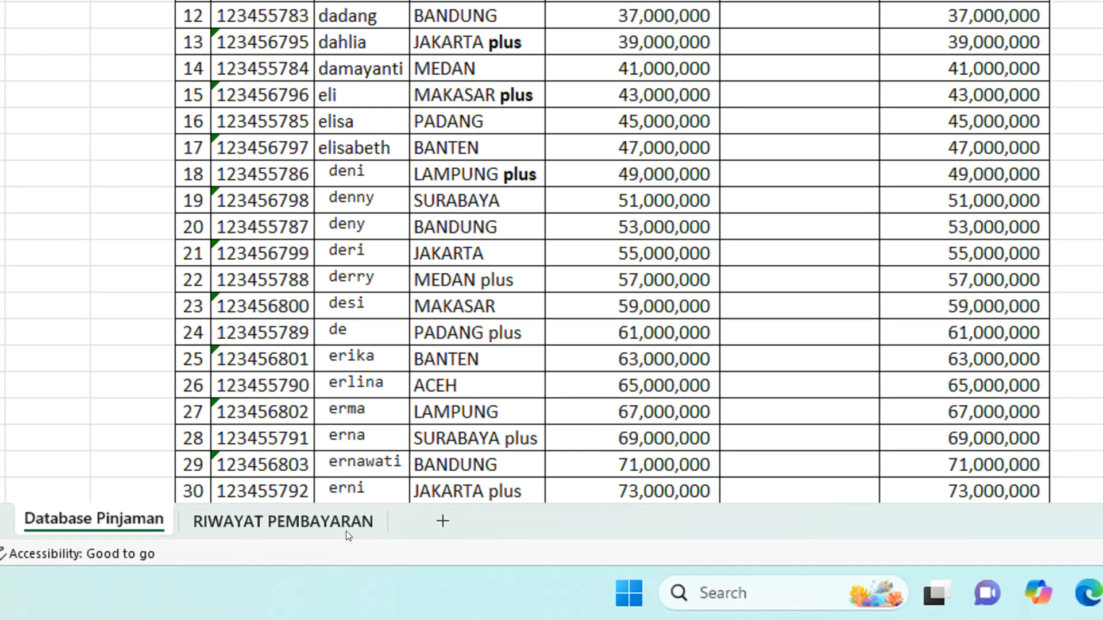
{"action": "left_click", "coordinate": [345, 533]}
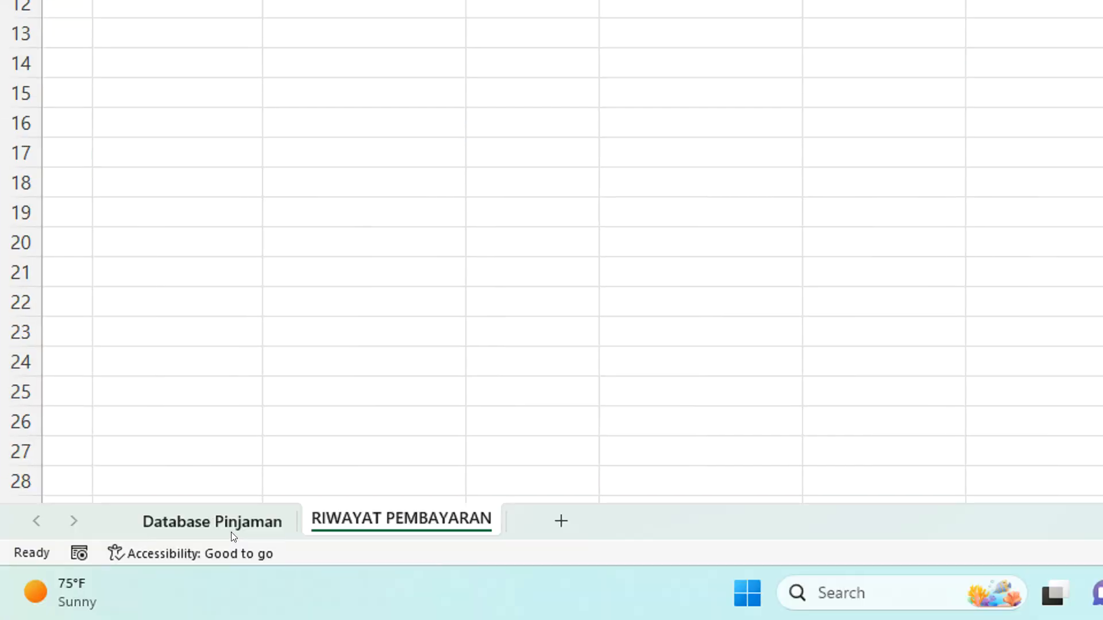
{"action": "left_click", "coordinate": [231, 532]}
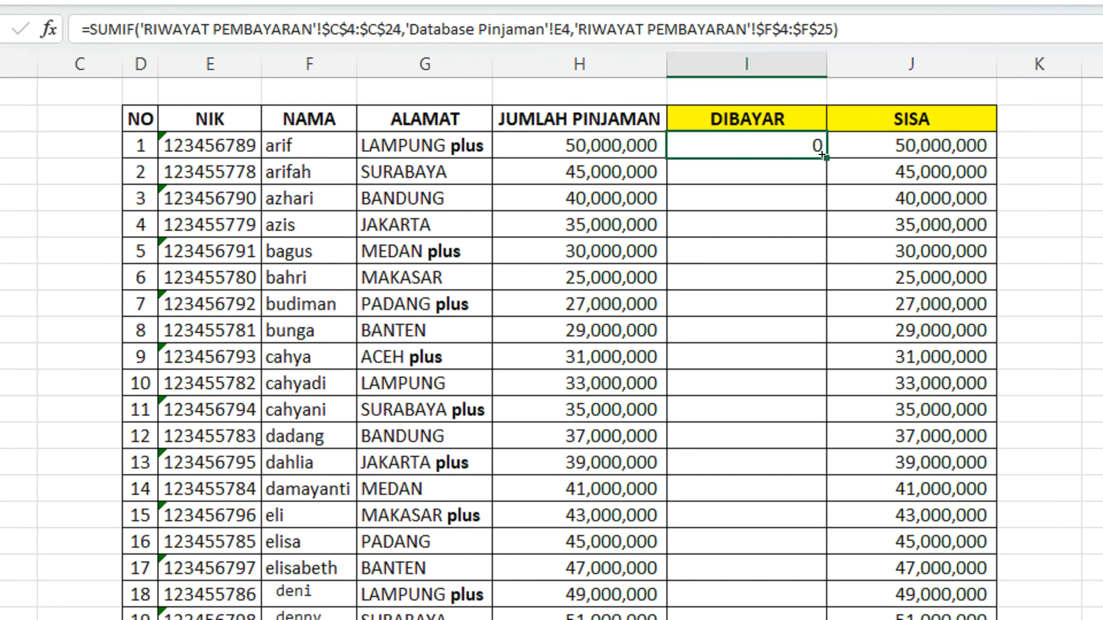
{"action": "double_click", "coordinate": [821, 155]}
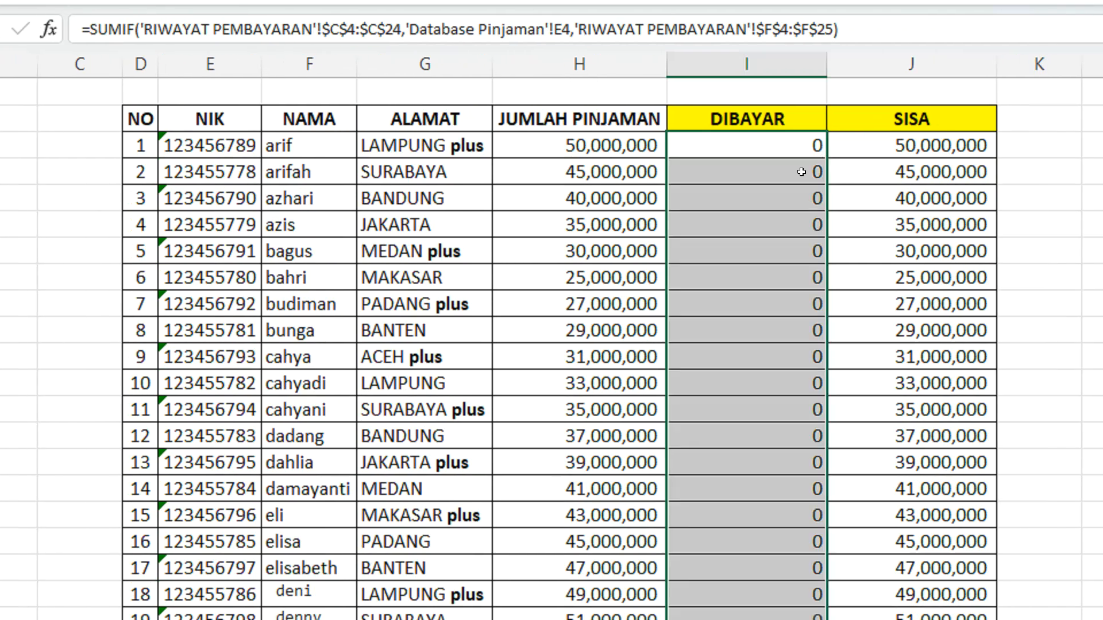
{"action": "scroll", "coordinate": [759, 460], "scroll_direction": "down", "scroll_amount": 8}
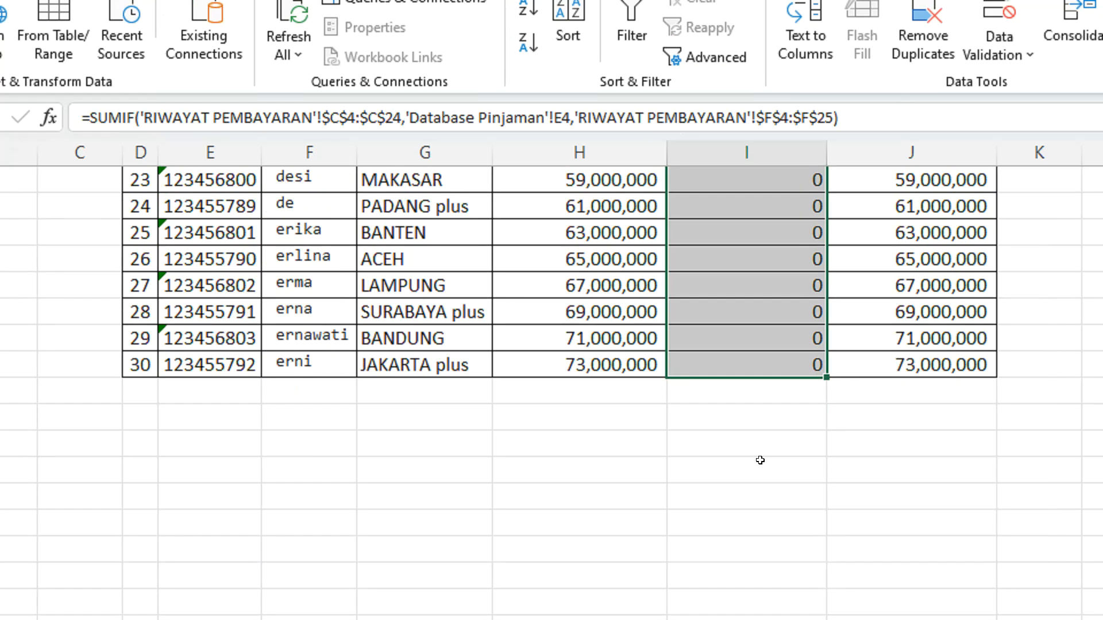
{"action": "scroll", "coordinate": [760, 459], "scroll_direction": "up", "scroll_amount": 8}
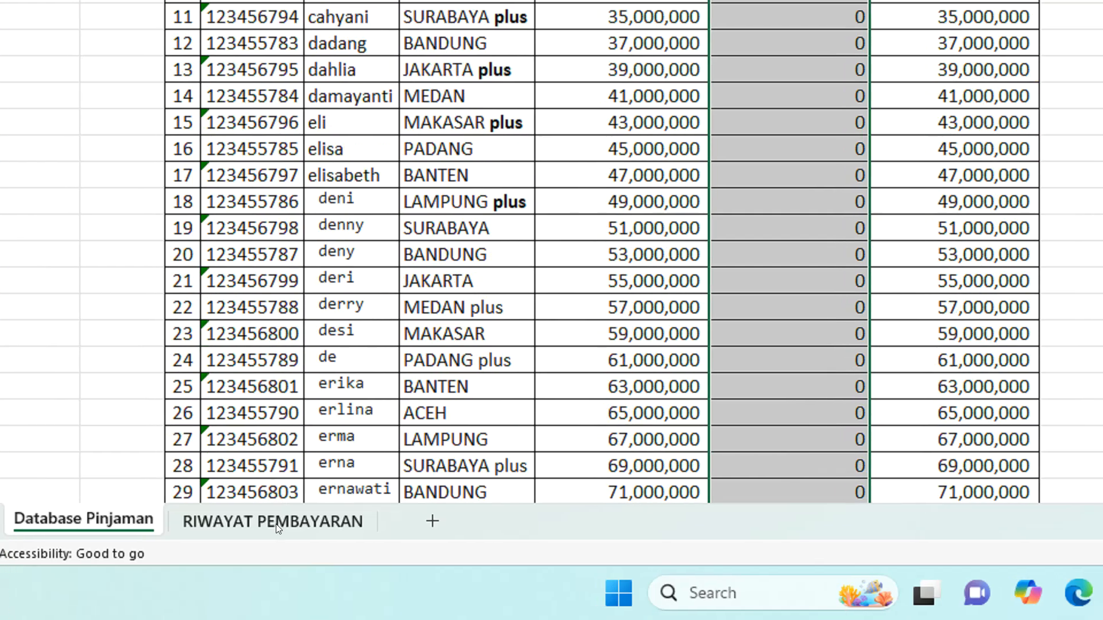
Choose the second NIK offered for cell C4 on the RIWAYAT PEMBAYARAN sheet
{"action": "left_click", "coordinate": [276, 524]}
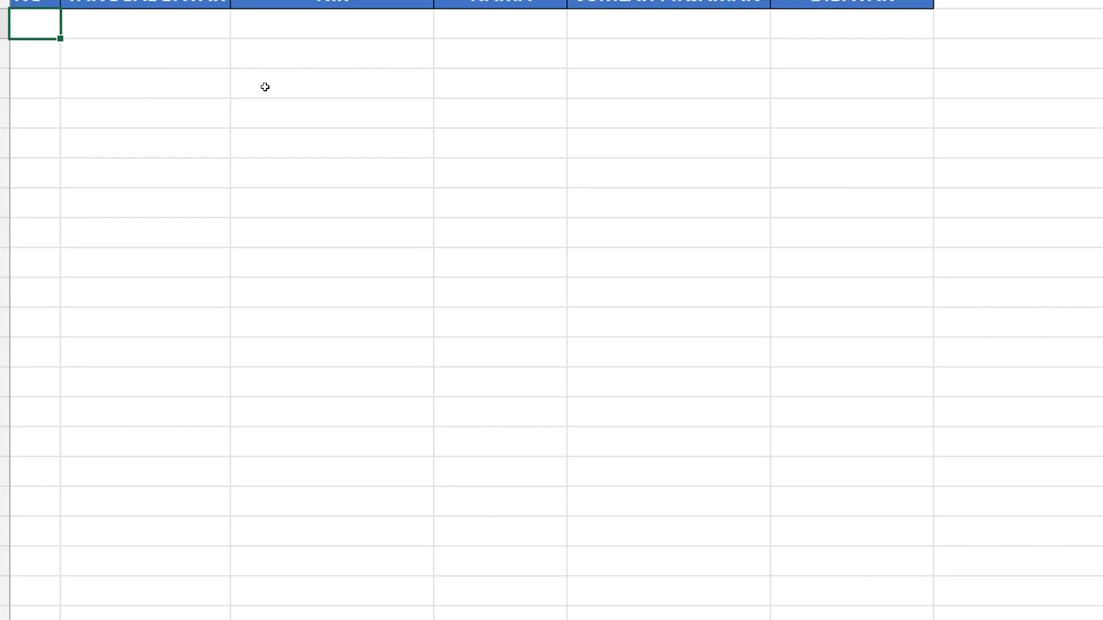
{"action": "left_click", "coordinate": [409, 172]}
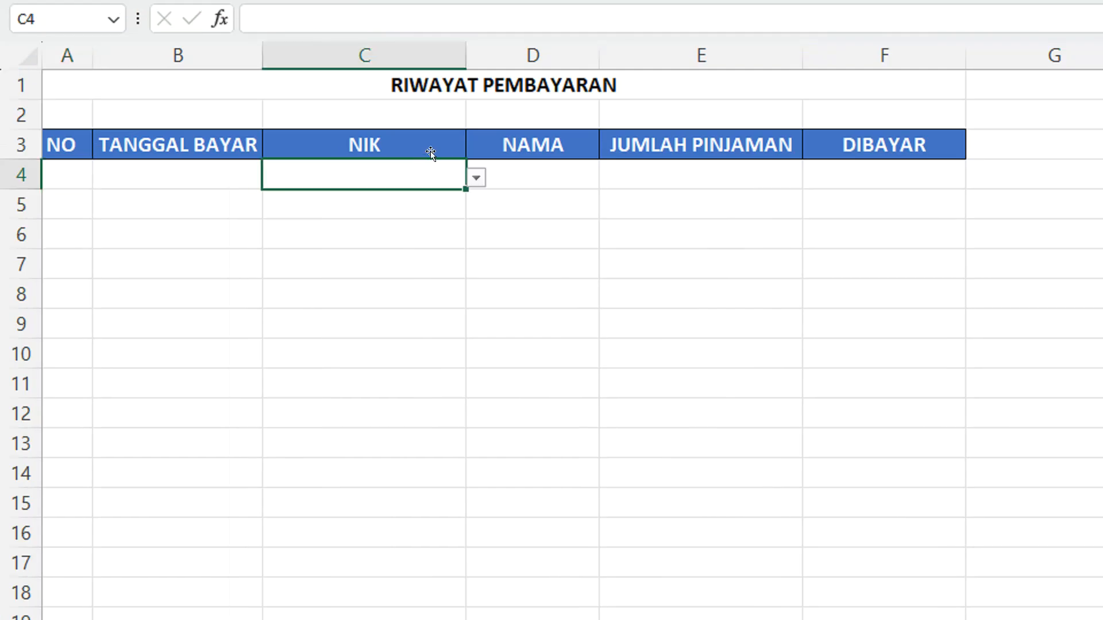
{"action": "left_click", "coordinate": [476, 180]}
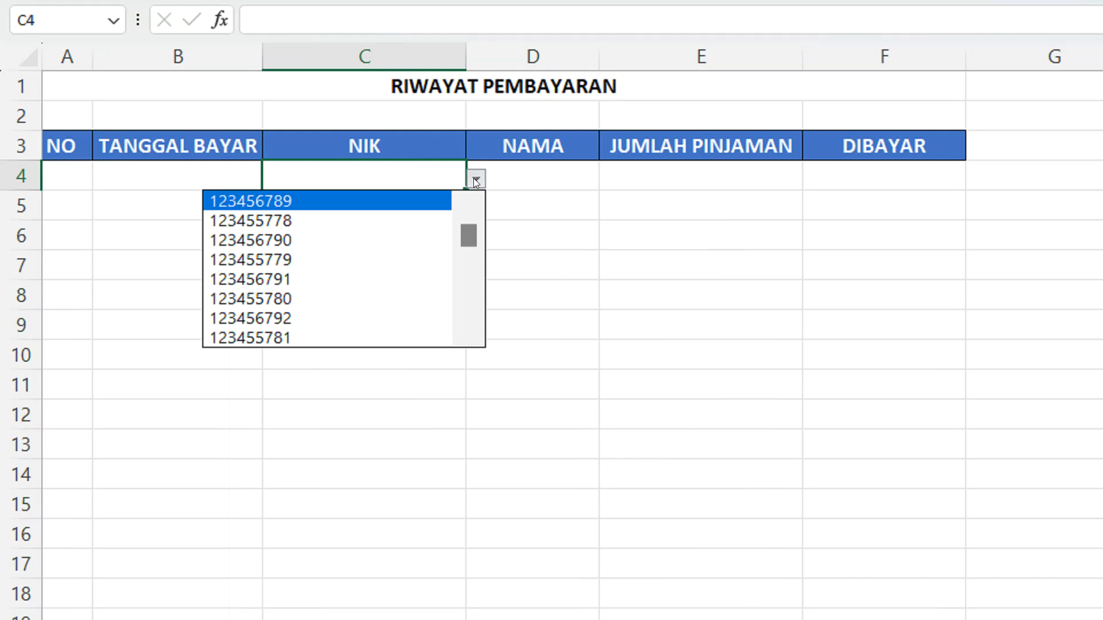
{"action": "left_click", "coordinate": [362, 229]}
{"action": "left_click", "coordinate": [514, 172]}
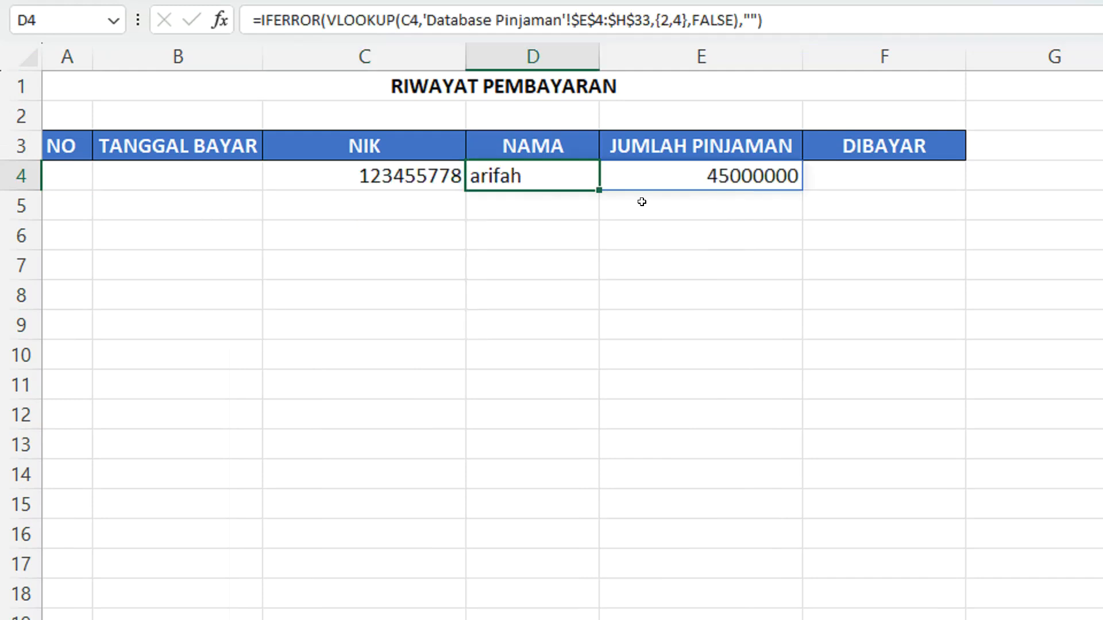
Enter a payment of 5000000 in DIBAYAR cell F4 and check the NO and TANGGAL BAYAR cells of that row
{"action": "left_click", "coordinate": [839, 175]}
{"action": "type", "text": "50"}
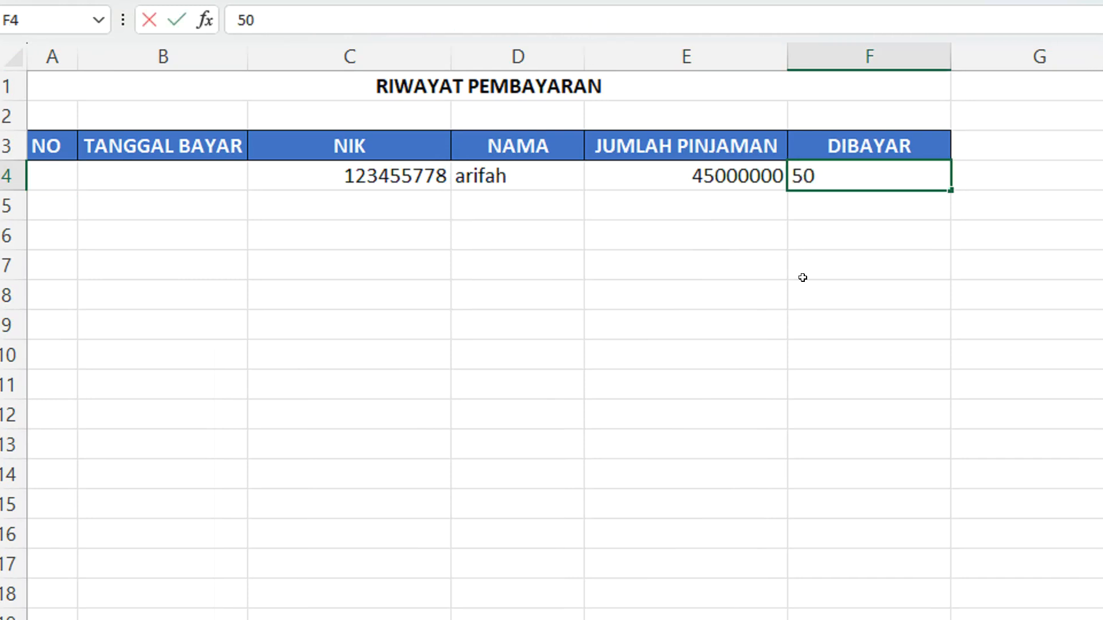
{"action": "type", "text": "000000"}
{"action": "key", "text": "Return"}
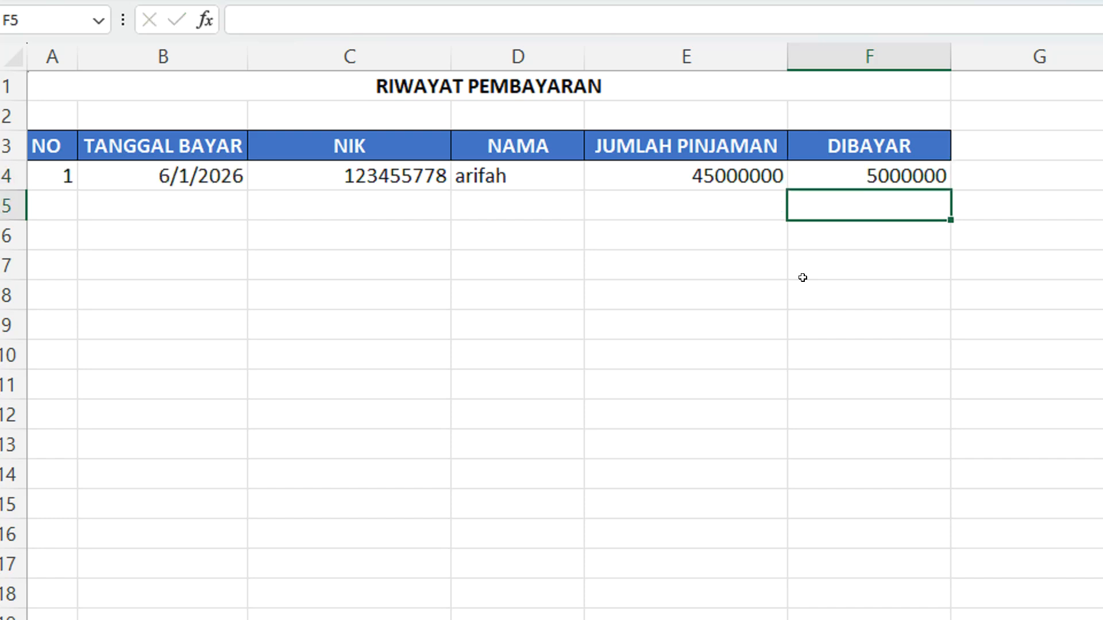
{"action": "left_click", "coordinate": [65, 179]}
{"action": "left_click", "coordinate": [151, 178]}
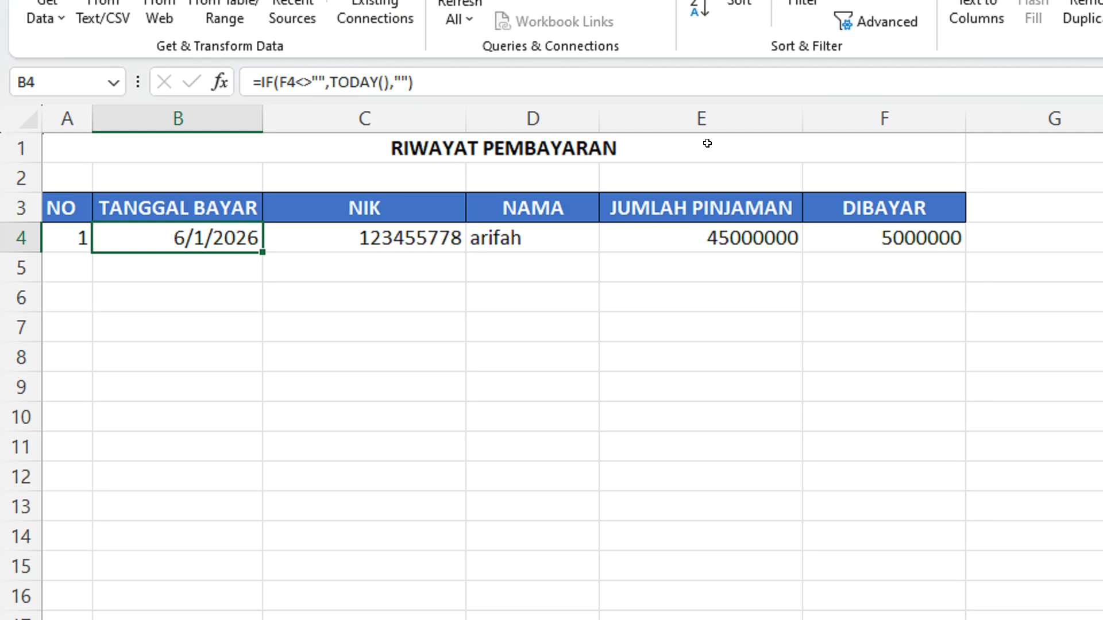
Format columns E and F of the RIWAYAT PEMBAYARAN sheet in comma style without decimals
{"action": "left_click_drag", "start_coordinate": [722, 59], "coordinate": [818, 56]}
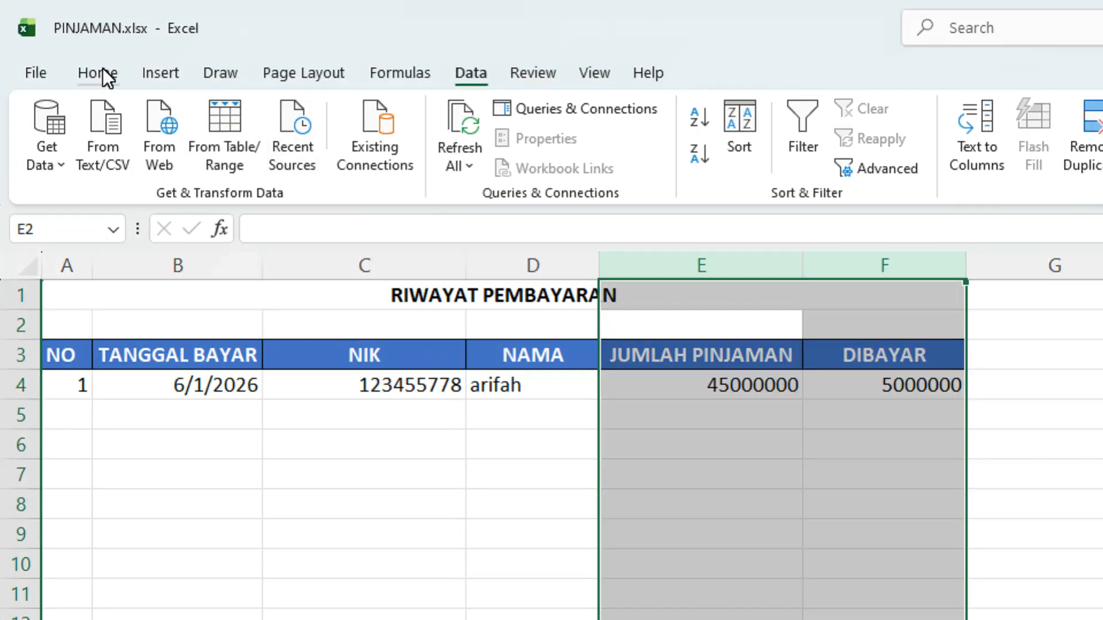
{"action": "left_click", "coordinate": [96, 73]}
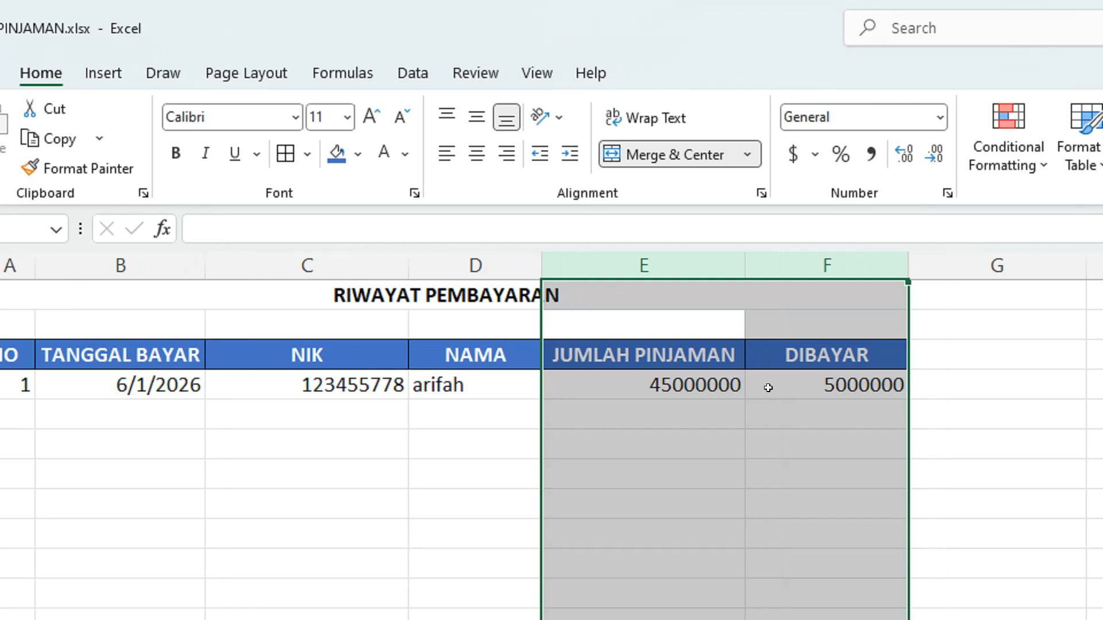
{"action": "left_click", "coordinate": [827, 154]}
{"action": "left_click", "coordinate": [892, 153]}
{"action": "left_click", "coordinate": [827, 150]}
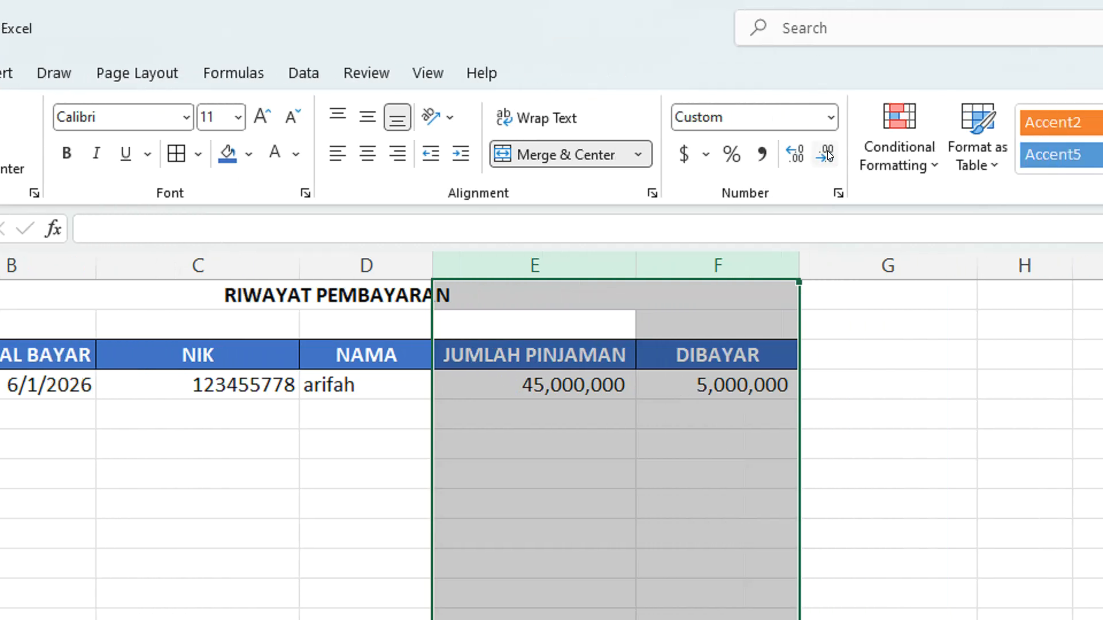
{"action": "left_click", "coordinate": [593, 468]}
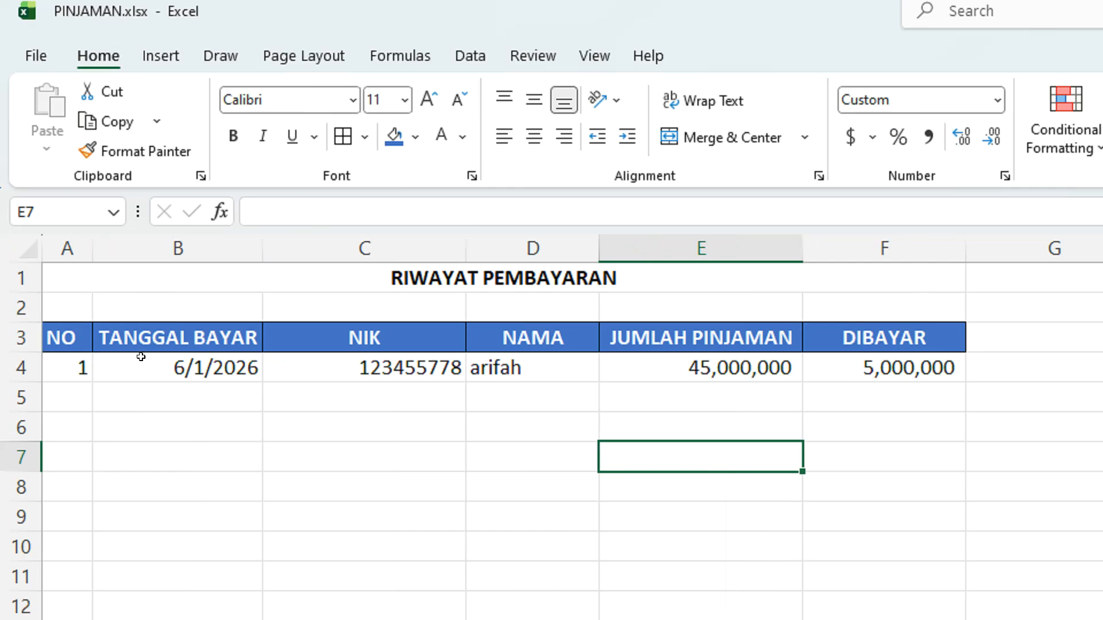
Review the payment entry in row 4, and compare it with the employee's DIBAYAR and SISA cells on the Database Pinjaman sheet
{"action": "left_click", "coordinate": [74, 366]}
{"action": "left_click", "coordinate": [141, 370]}
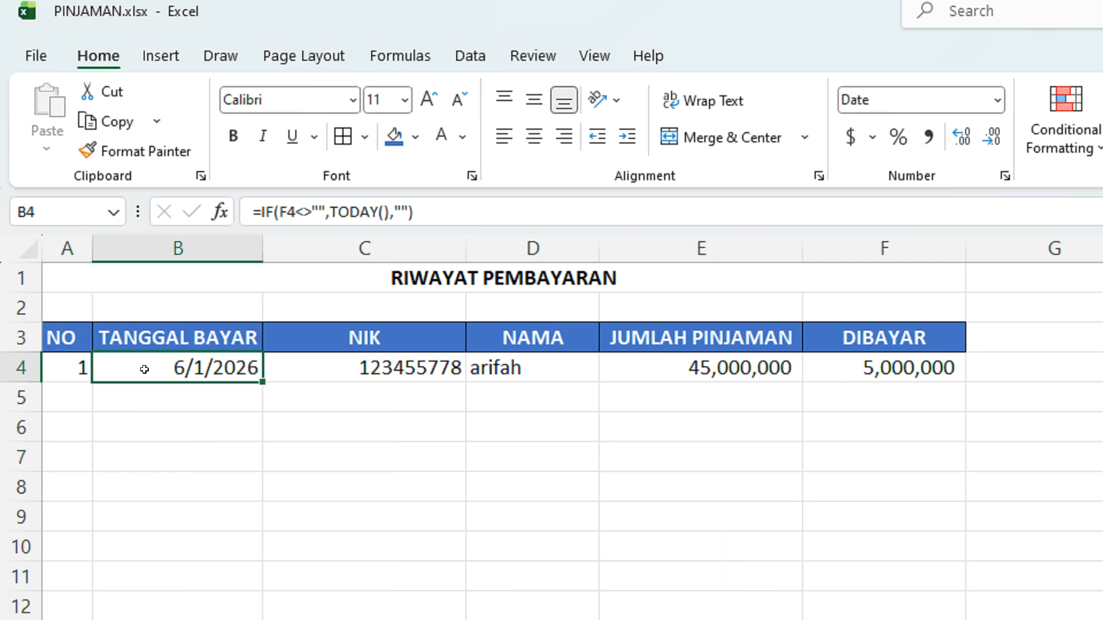
{"action": "left_click", "coordinate": [401, 368]}
{"action": "left_click", "coordinate": [552, 367]}
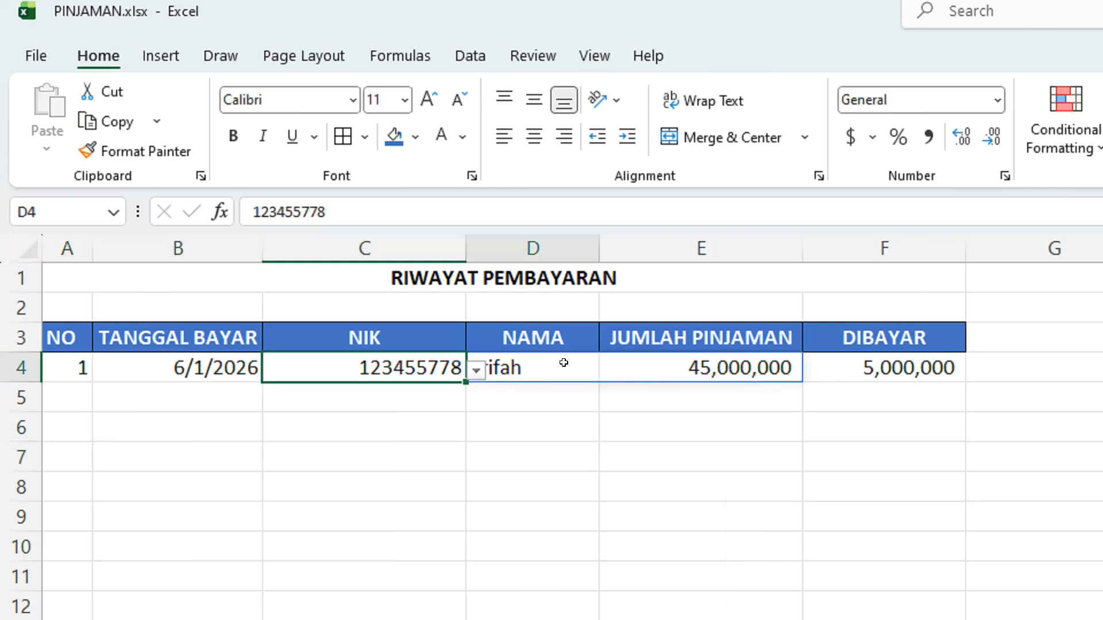
{"action": "left_click", "coordinate": [815, 368]}
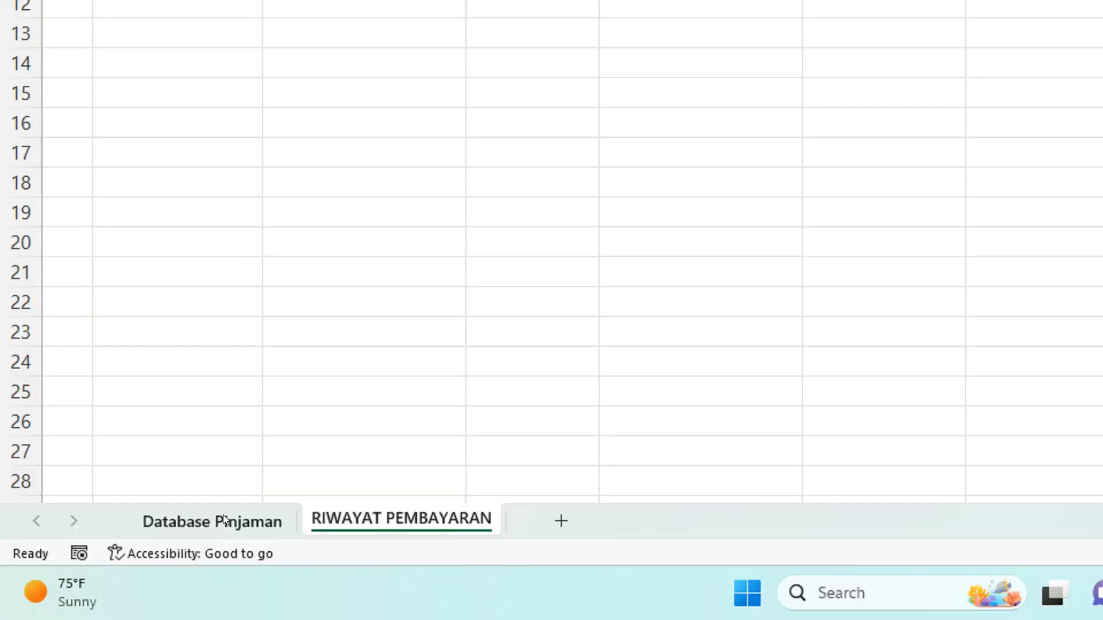
{"action": "left_click", "coordinate": [223, 515]}
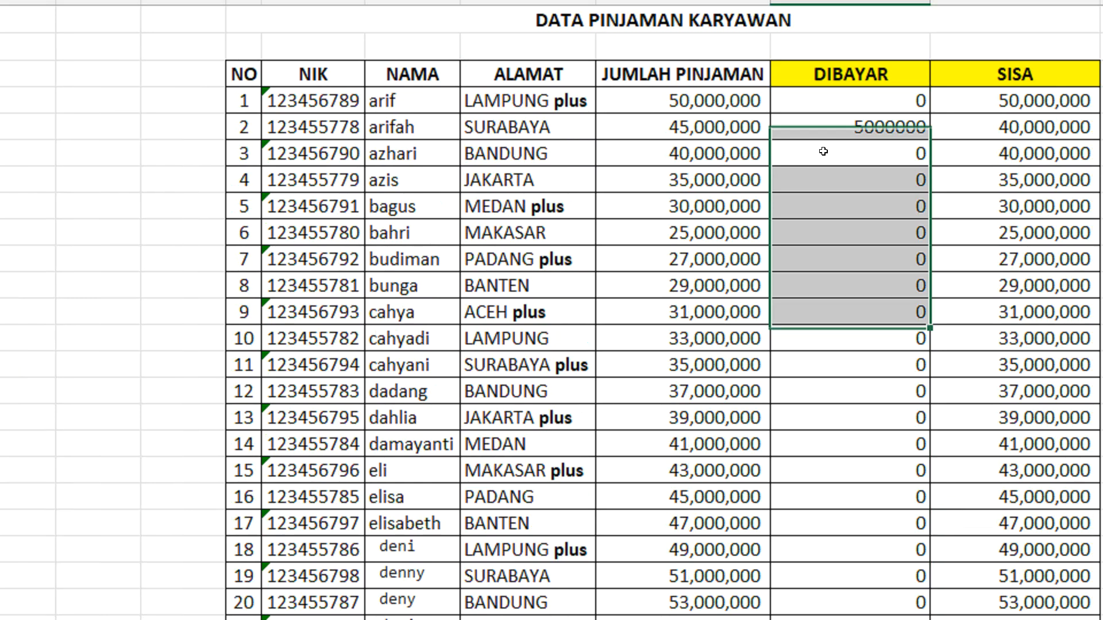
{"action": "left_click", "coordinate": [892, 79]}
{"action": "left_click", "coordinate": [919, 47]}
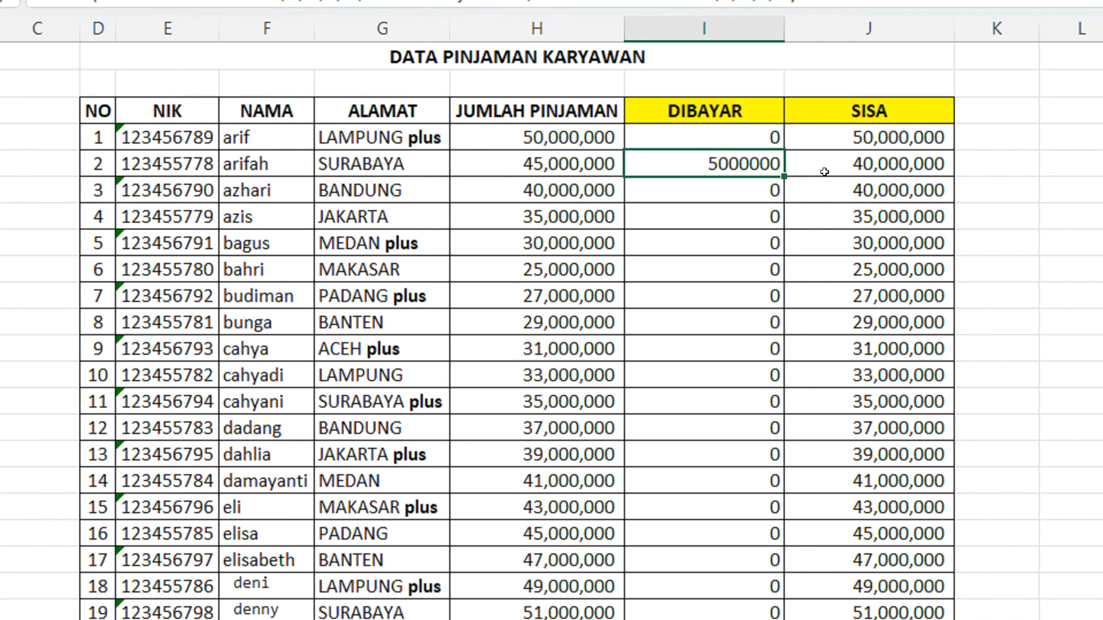
{"action": "left_click", "coordinate": [948, 164]}
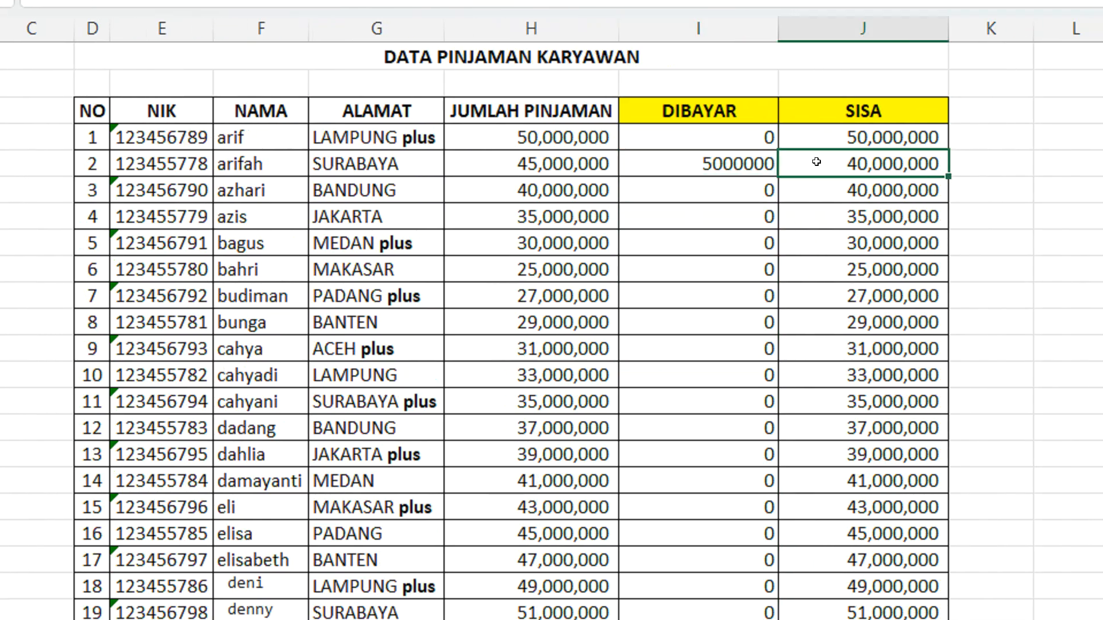
Format DIBAYAR column I on Database Pinjaman in comma style without decimals, and return to the RIWAYAT PEMBAYARAN sheet
{"action": "left_click", "coordinate": [701, 28]}
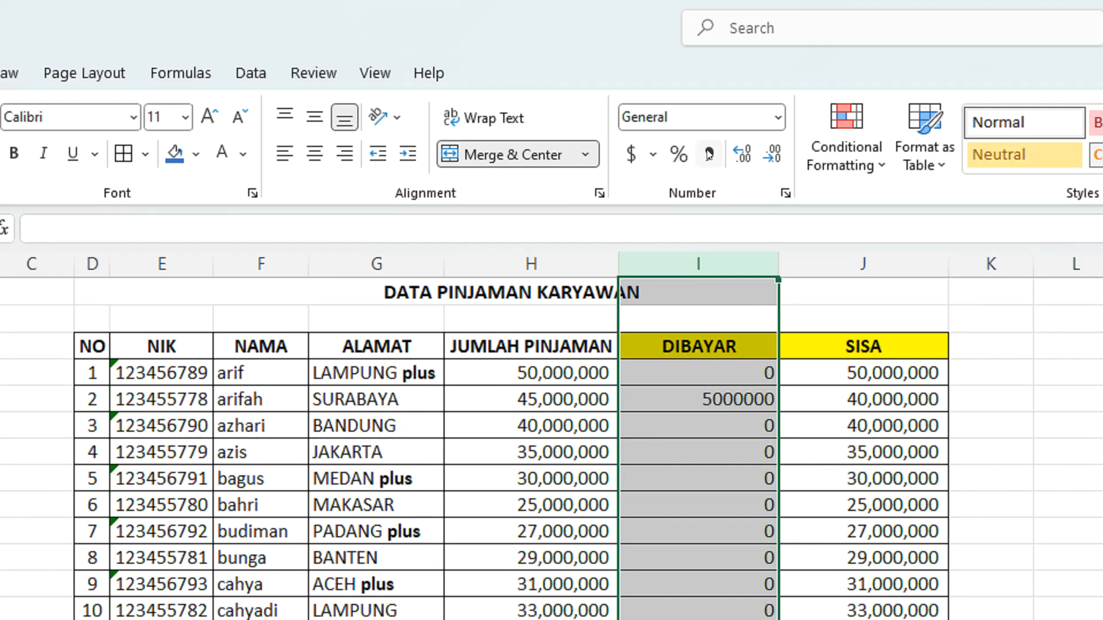
{"action": "left_click", "coordinate": [710, 154]}
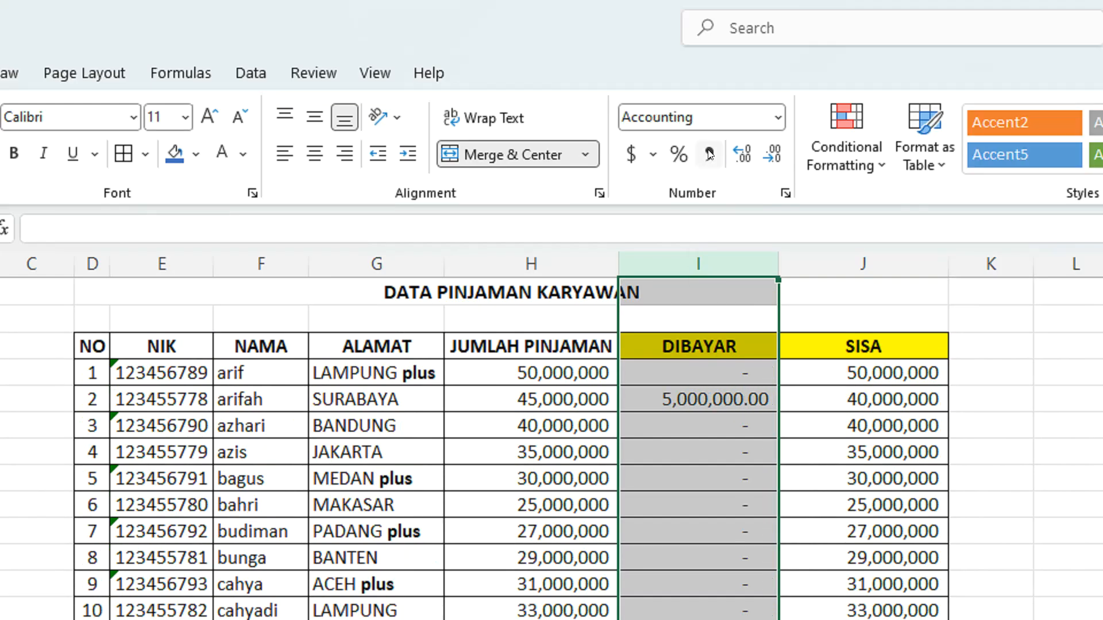
{"action": "left_click", "coordinate": [776, 156]}
{"action": "left_click", "coordinate": [775, 156]}
{"action": "left_click", "coordinate": [697, 373]}
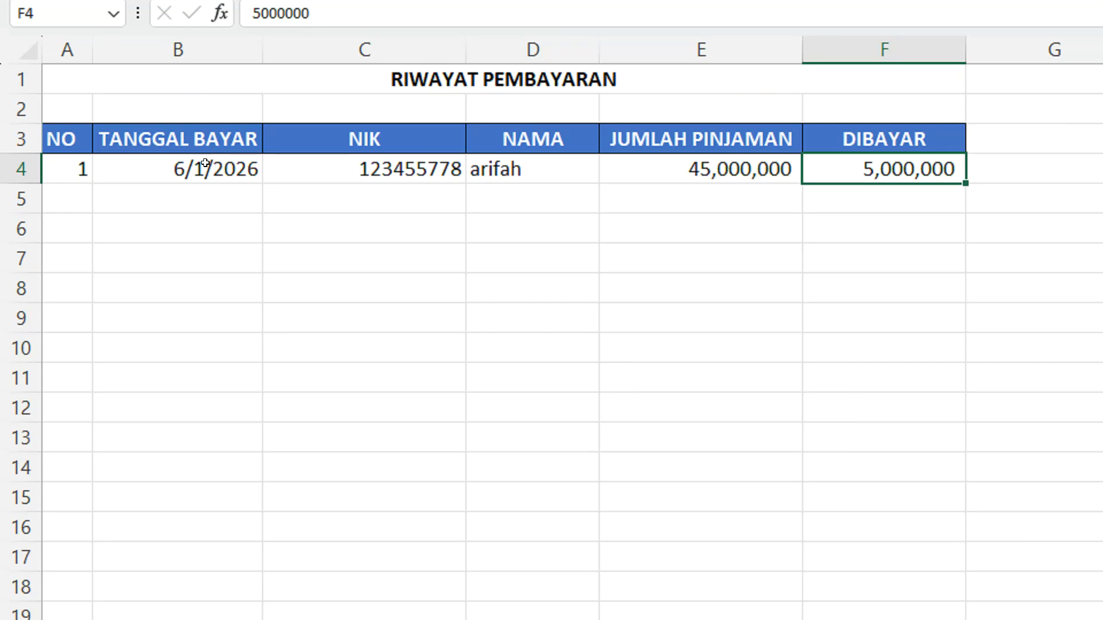
{"action": "left_click", "coordinate": [204, 164]}
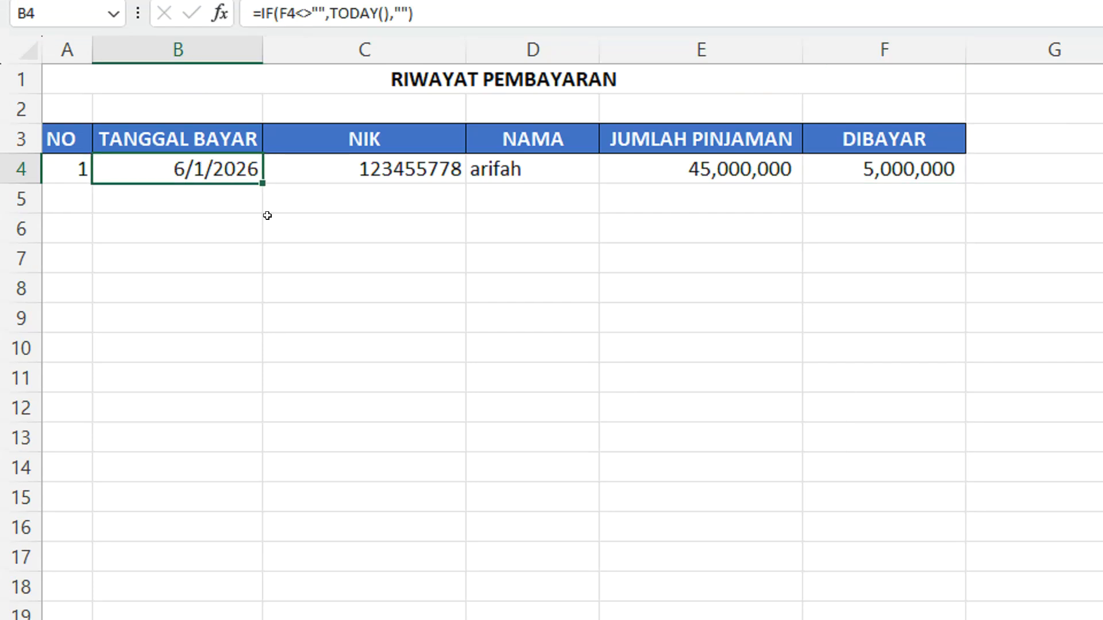
Choose the sixth NIK from the list for cell C5 and check the looked-up NAMA in that row
{"action": "left_click", "coordinate": [378, 191]}
{"action": "left_click", "coordinate": [476, 201]}
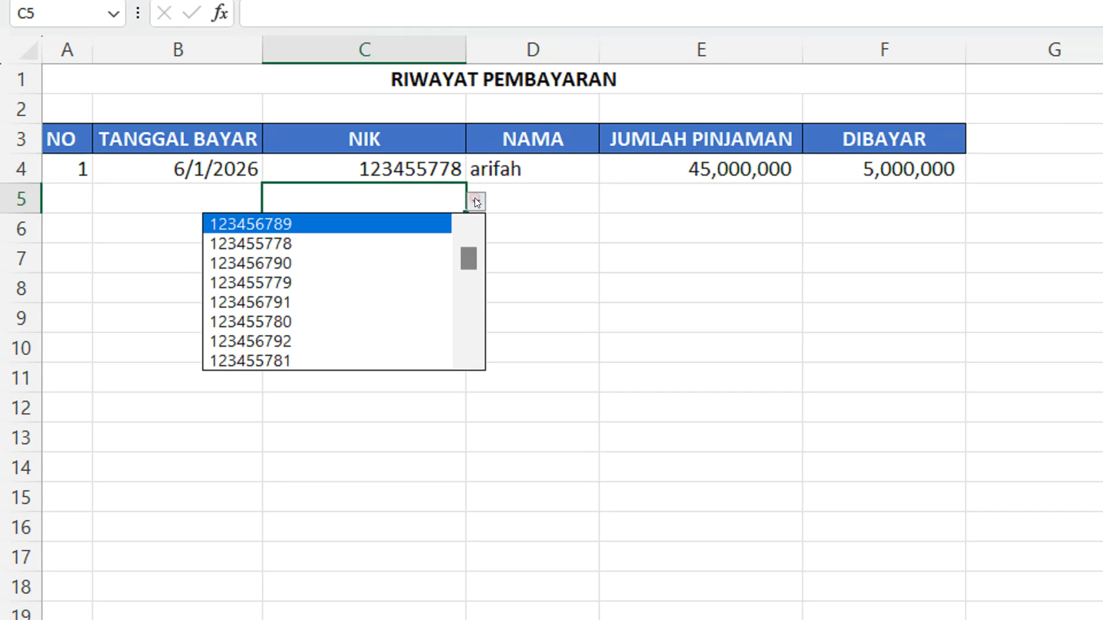
{"action": "left_click", "coordinate": [268, 321]}
{"action": "left_click", "coordinate": [443, 279]}
{"action": "left_click", "coordinate": [522, 200]}
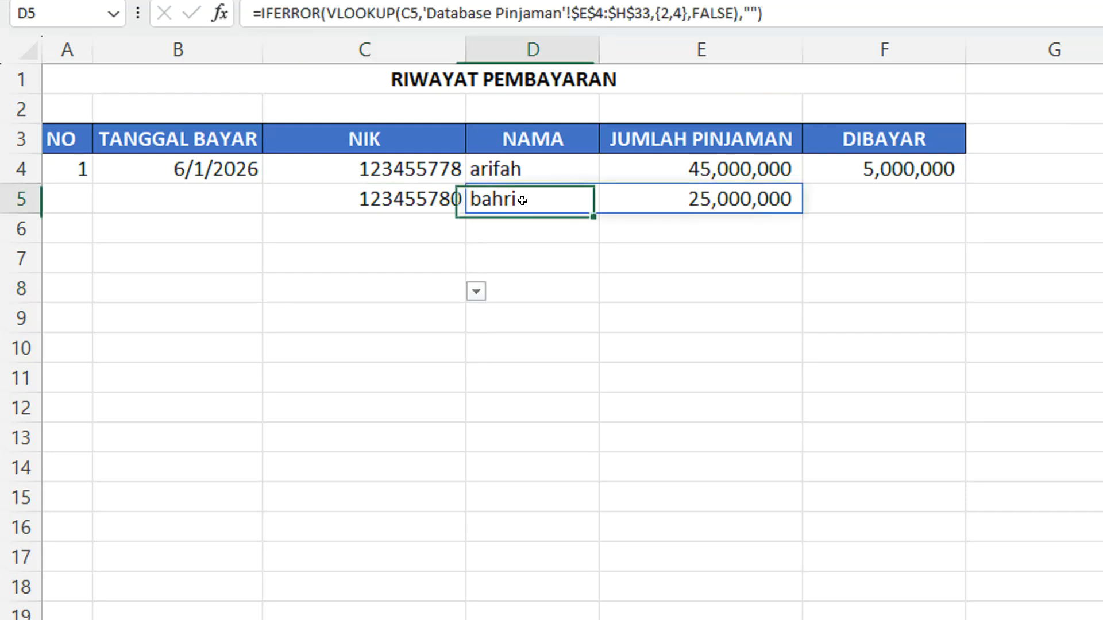
Enter a payment of 2000000 in DIBAYAR cell F5 and check the row's NO and NAMA cells
{"action": "left_click", "coordinate": [844, 196]}
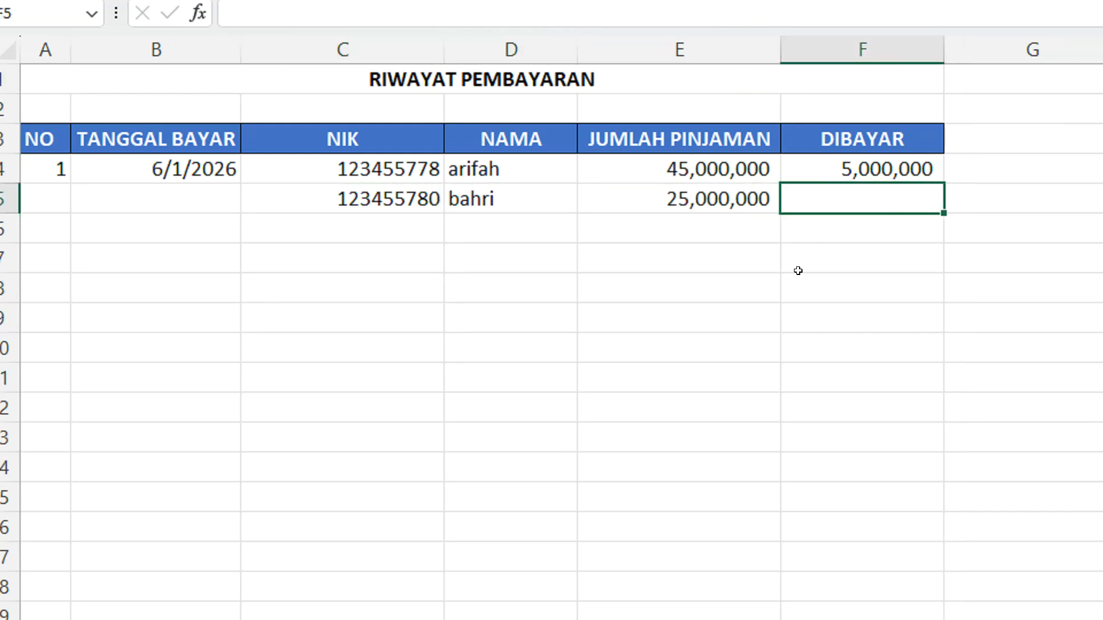
{"action": "type", "text": "2,000,000"}
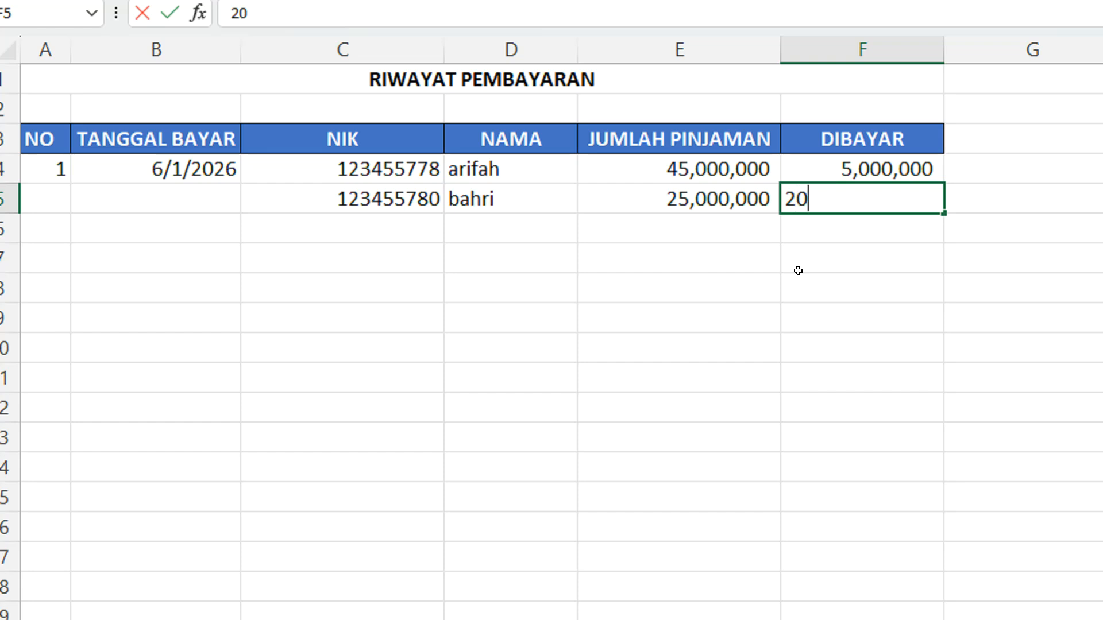
{"action": "key", "text": "Return"}
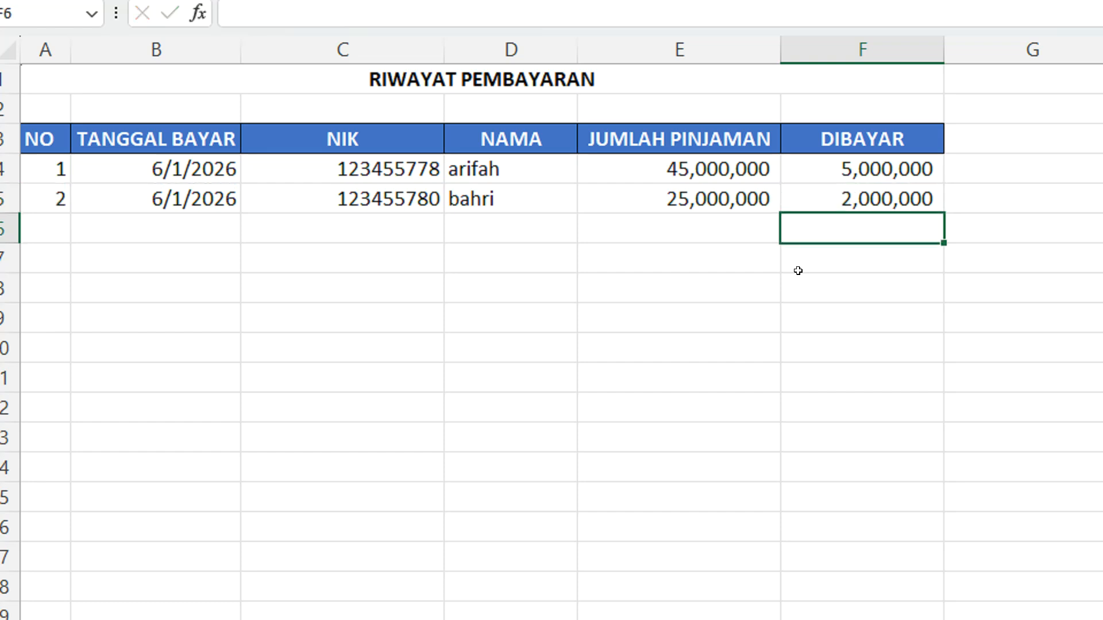
{"action": "left_click", "coordinate": [59, 199]}
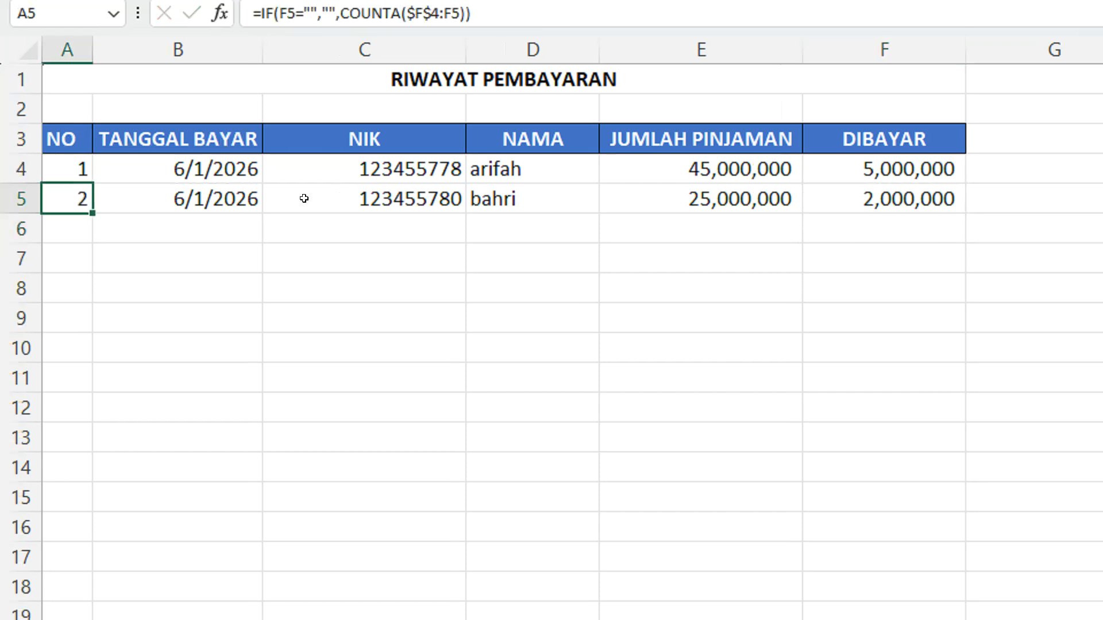
{"action": "left_click", "coordinate": [503, 198]}
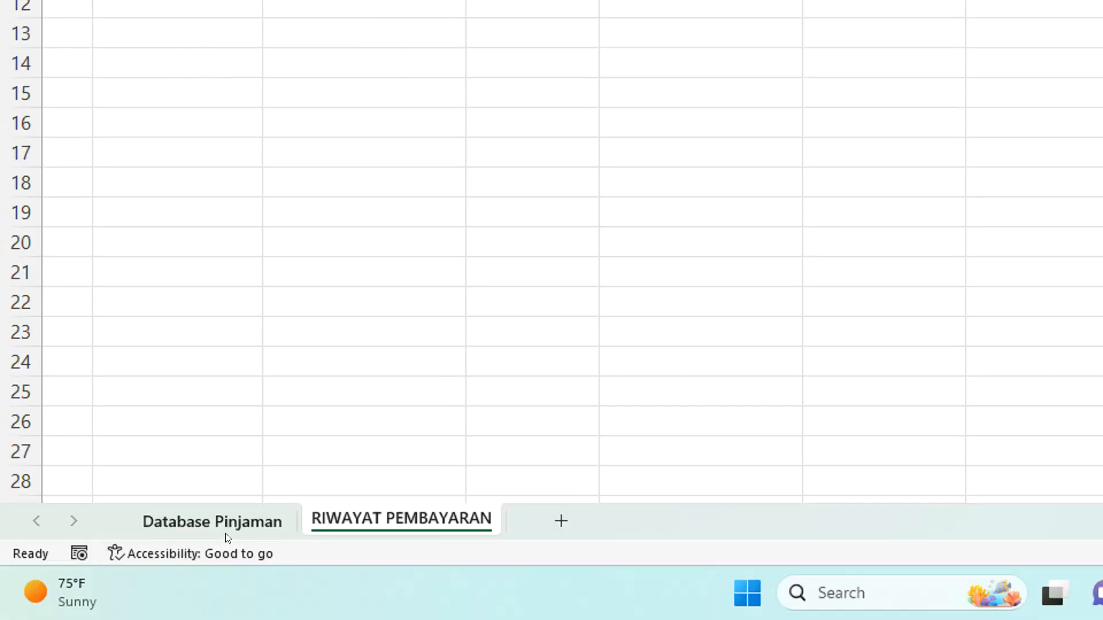
Check the NAMA and DIBAYAR cells of record NO 6 on the Database Pinjaman sheet, and return to RIWAYAT PEMBAYARAN
{"action": "left_click", "coordinate": [225, 530]}
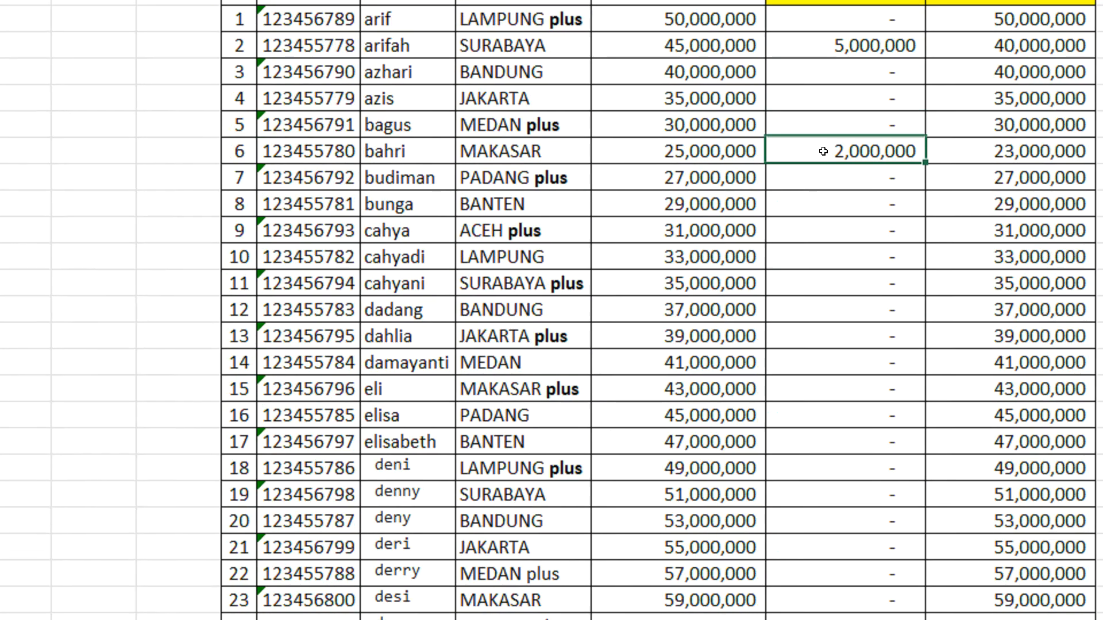
{"action": "left_click", "coordinate": [833, 143]}
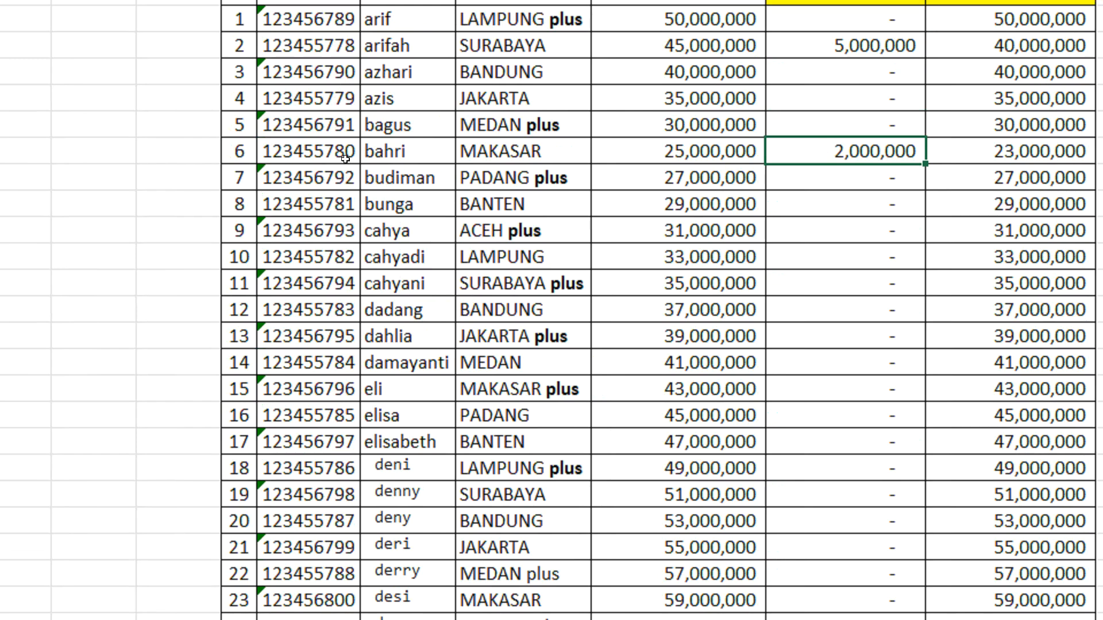
{"action": "left_click", "coordinate": [394, 143]}
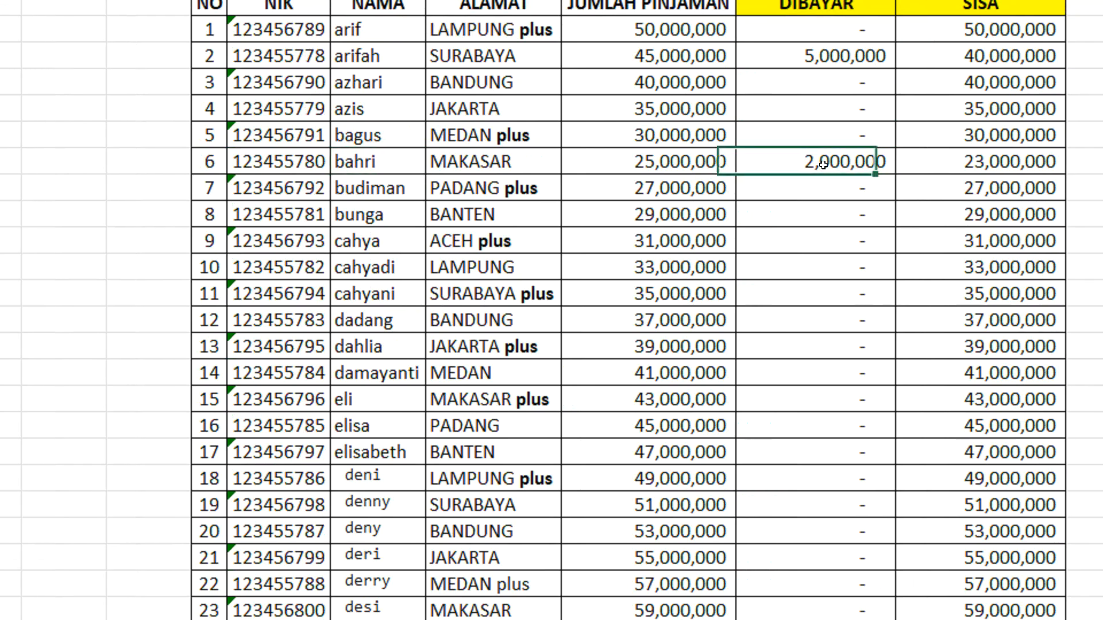
{"action": "left_click", "coordinate": [863, 152]}
{"action": "left_click", "coordinate": [828, 162]}
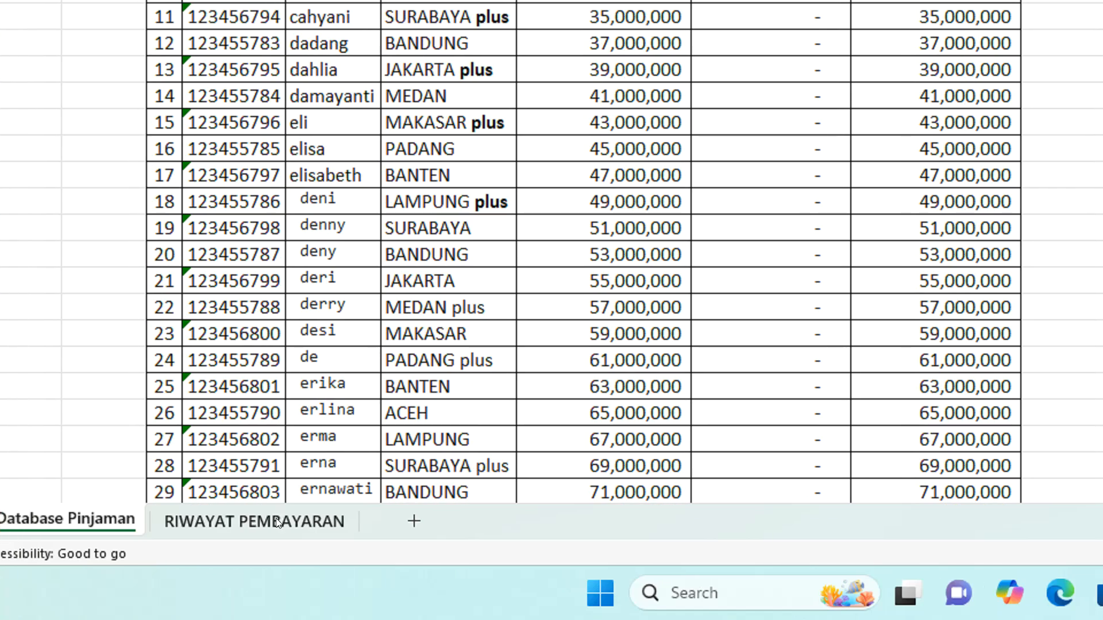
{"action": "left_click", "coordinate": [263, 521]}
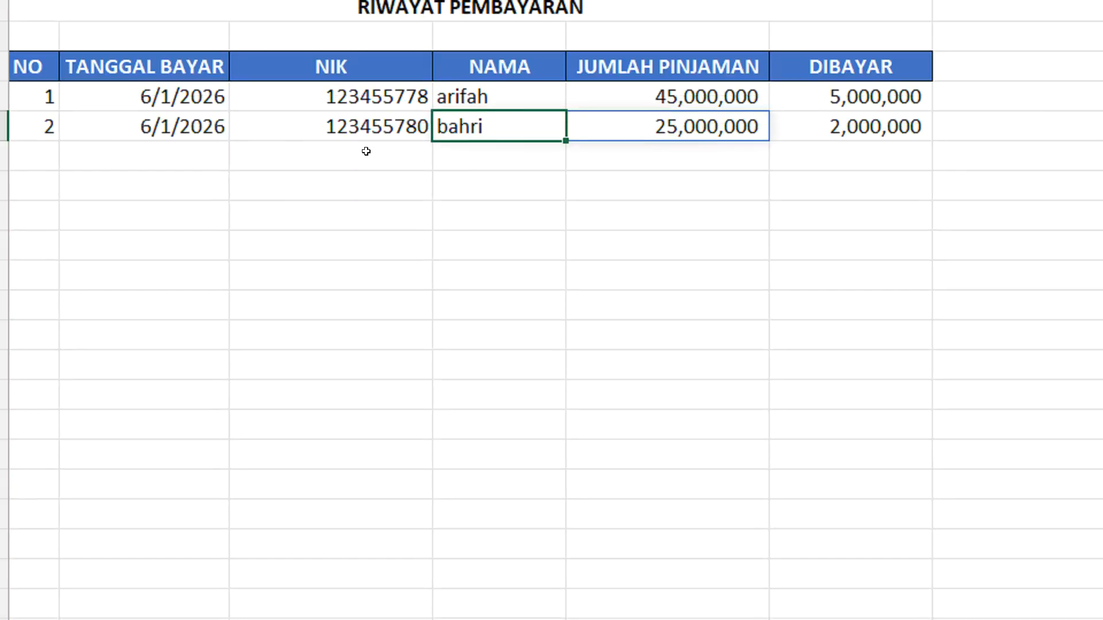
Record another payment in row 6, choosing the same NIK as row 5 and entering 5000000 in DIBAYAR
{"action": "left_click", "coordinate": [324, 34]}
{"action": "left_click", "coordinate": [444, 167]}
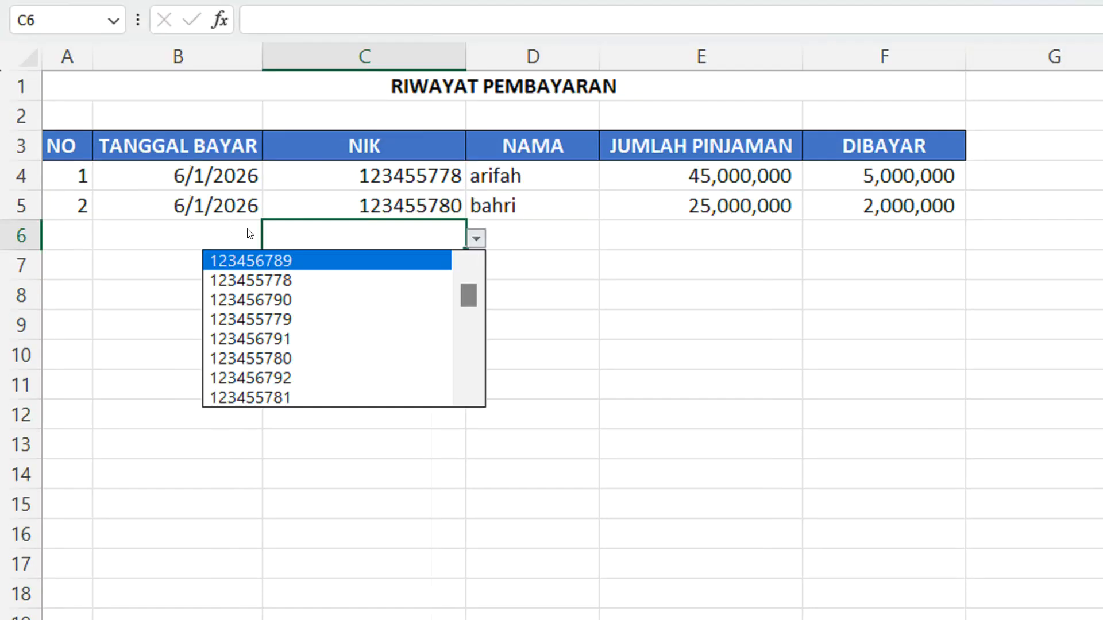
{"action": "left_click", "coordinate": [291, 358]}
{"action": "left_click", "coordinate": [554, 241]}
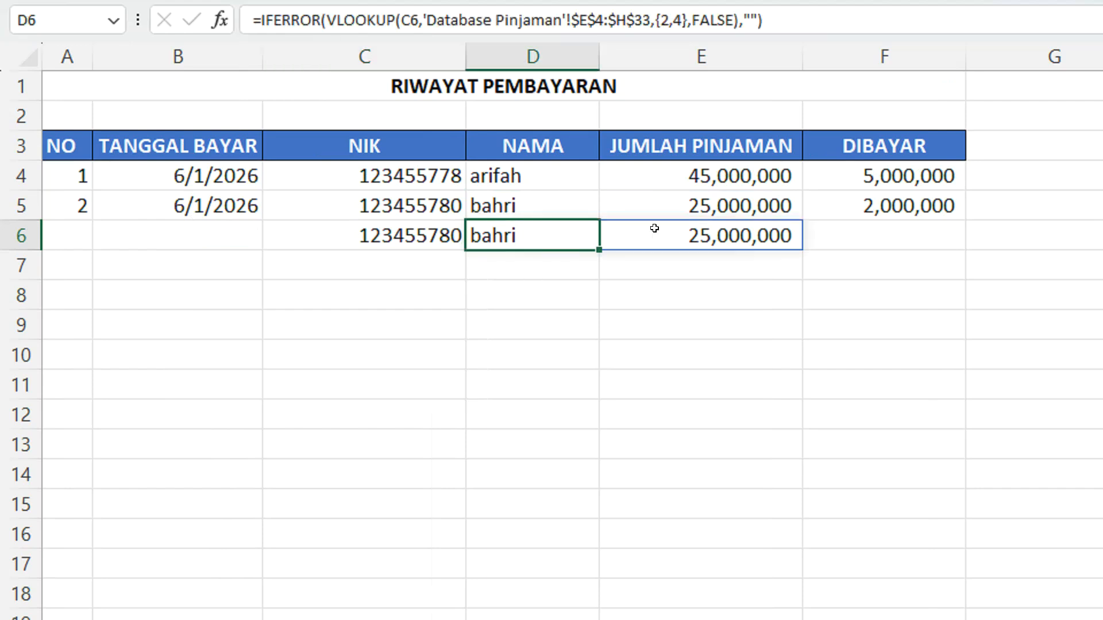
{"action": "left_click", "coordinate": [861, 240]}
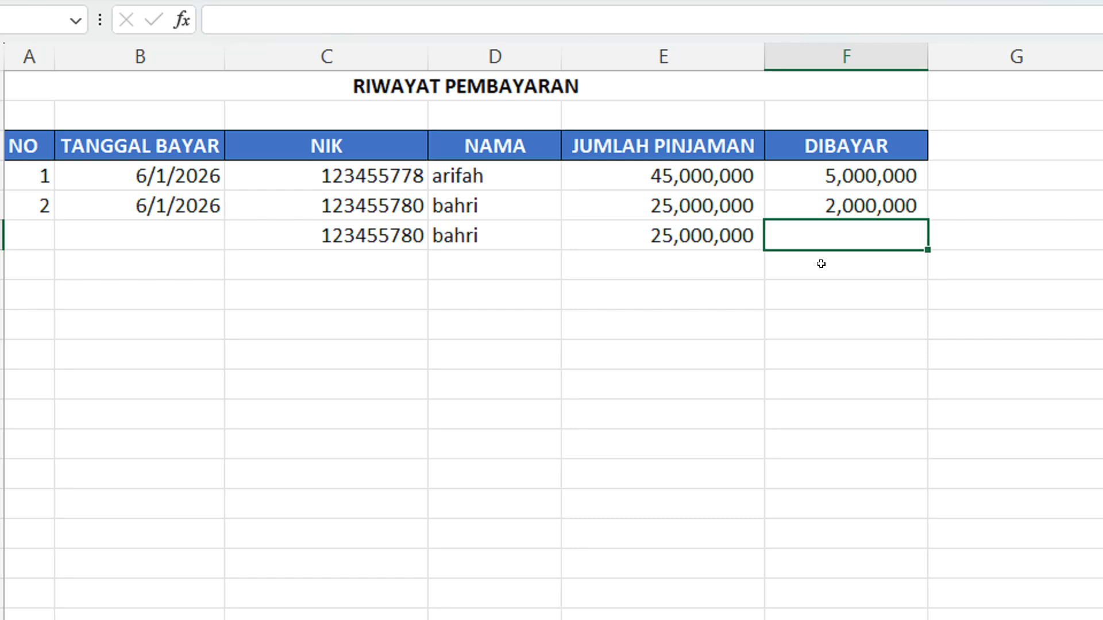
{"action": "type", "text": "5,000,"}
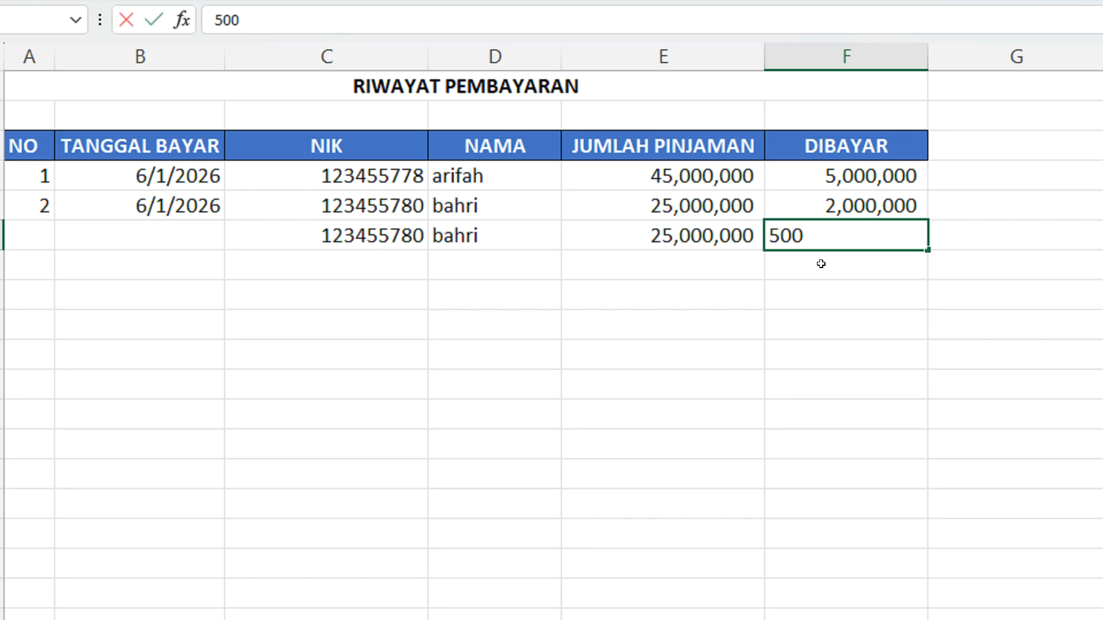
{"action": "type", "text": "000"}
{"action": "key", "text": "Return"}
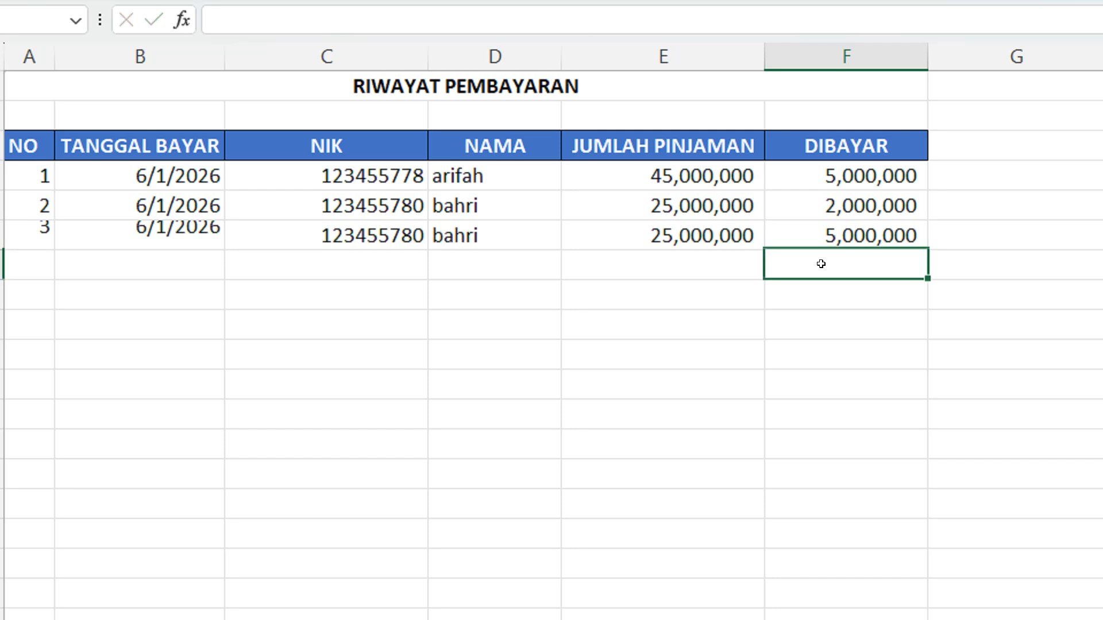
Compare the two payments in rows 5 and 6 with the employee's DIBAYAR total on Database Pinjaman, and return to RIWAYAT PEMBAYARAN
{"action": "left_click_drag", "start_coordinate": [487, 204], "coordinate": [485, 231]}
{"action": "scroll", "coordinate": [813, 235], "scroll_direction": "right", "scroll_amount": 1}
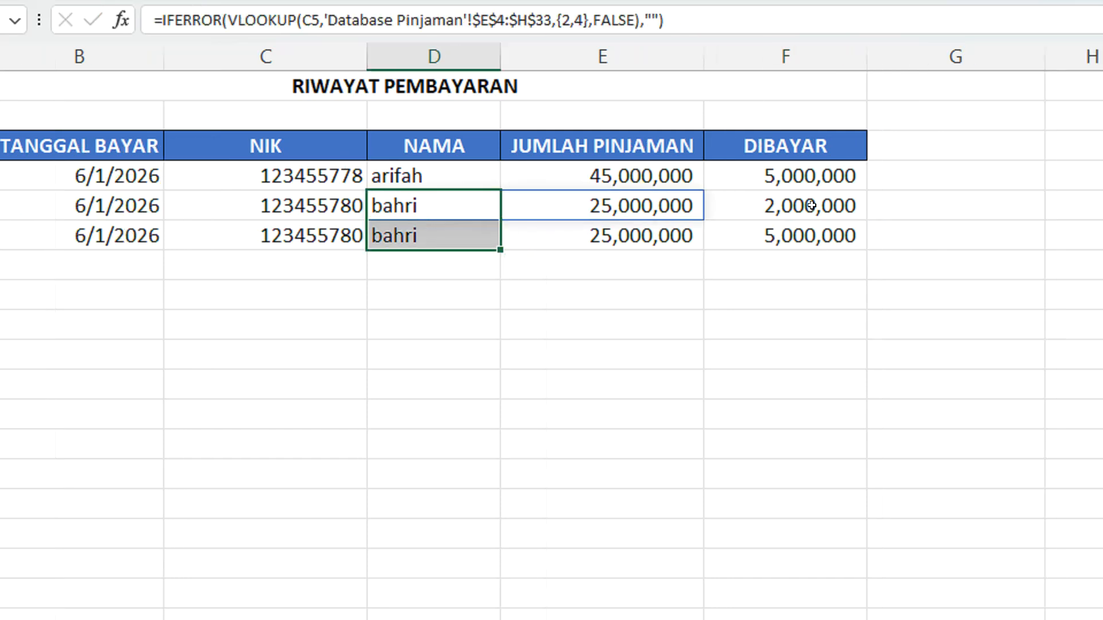
{"action": "left_click", "coordinate": [811, 205]}
{"action": "left_click", "coordinate": [800, 235]}
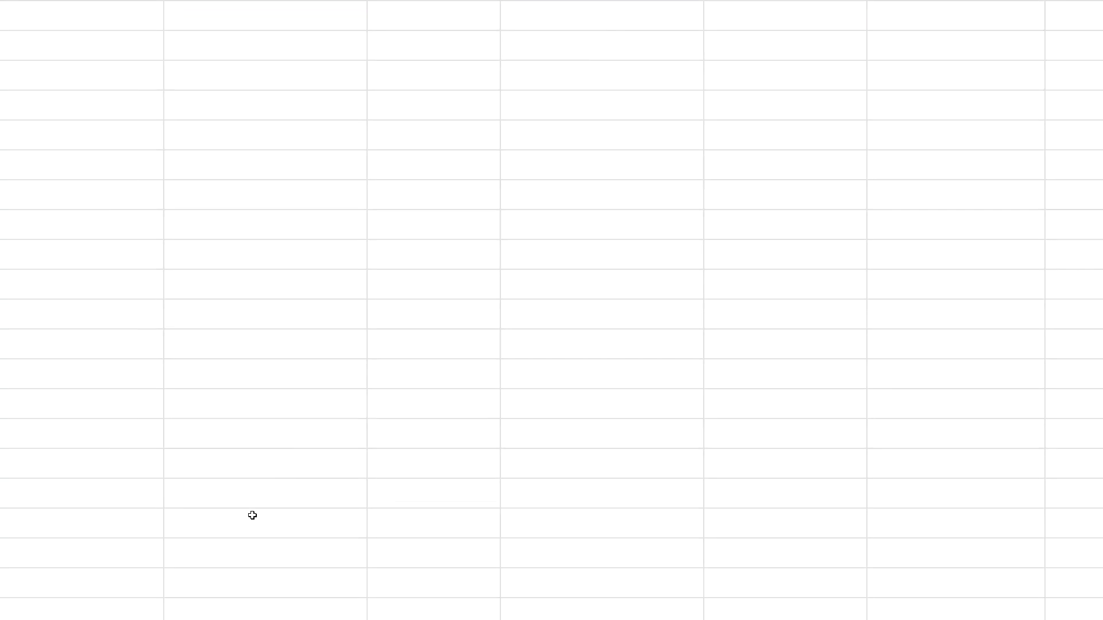
{"action": "left_click", "coordinate": [259, 522]}
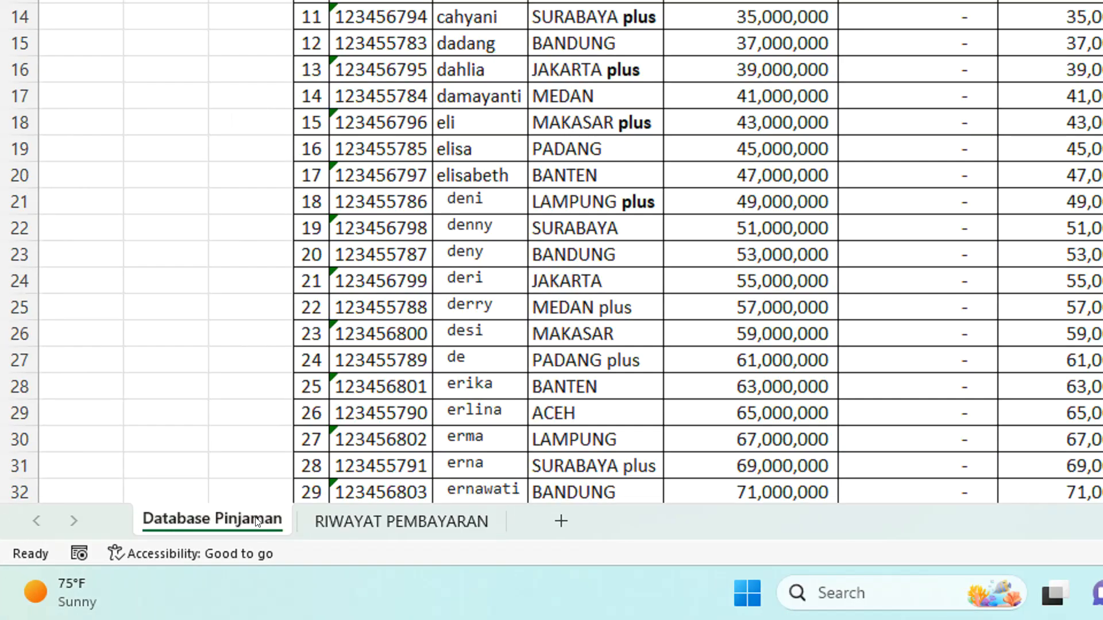
{"action": "scroll", "coordinate": [805, 172], "scroll_direction": "up", "scroll_amount": 3}
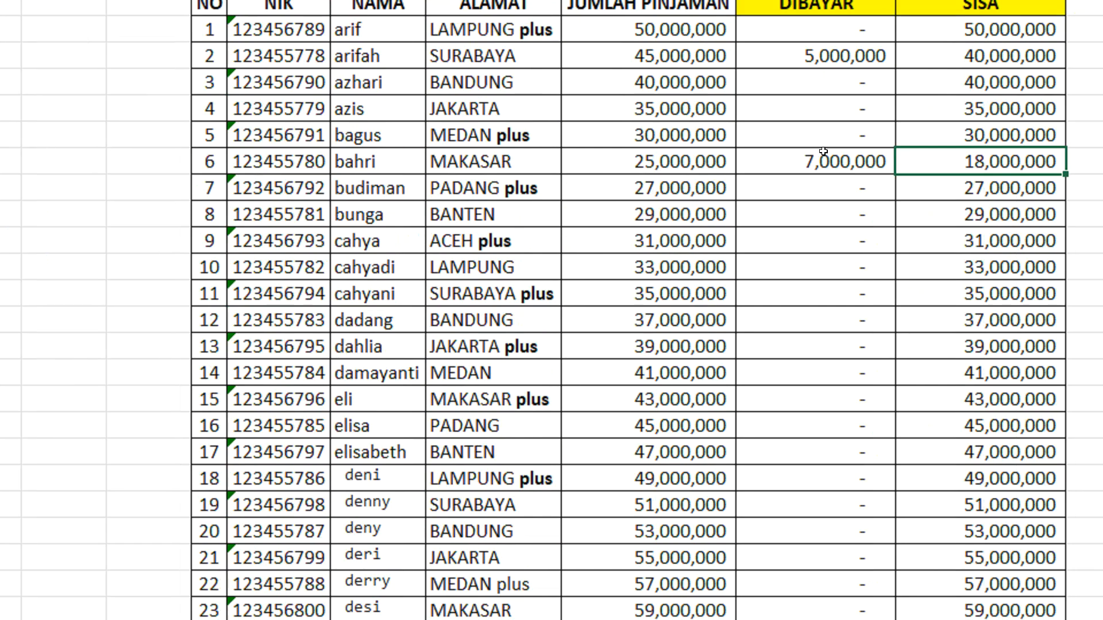
{"action": "left_click", "coordinate": [824, 151]}
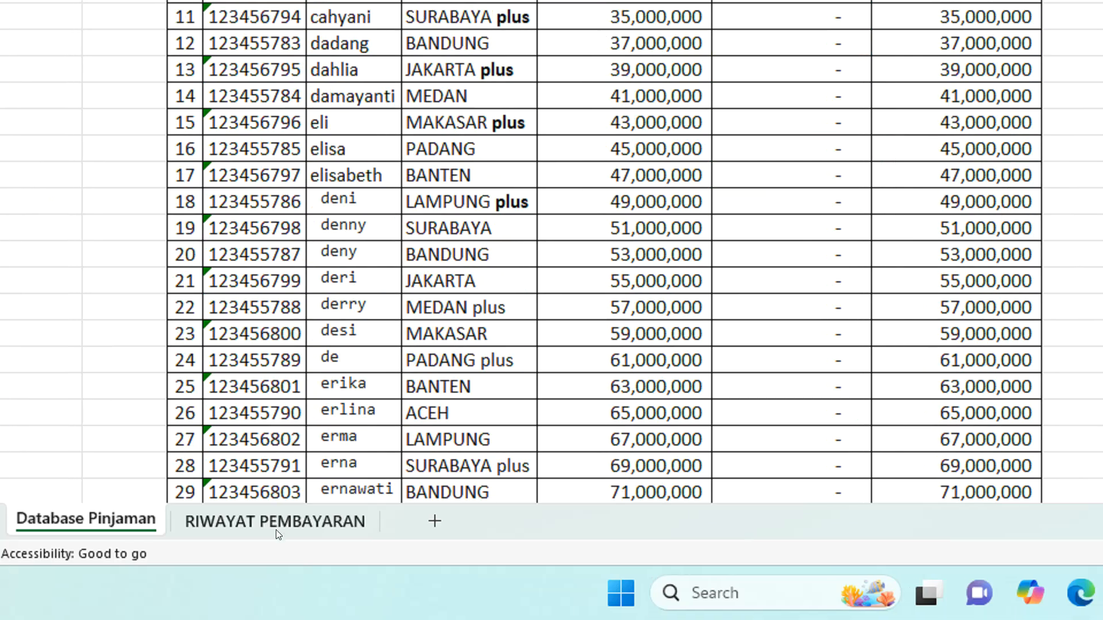
{"action": "left_click", "coordinate": [276, 529]}
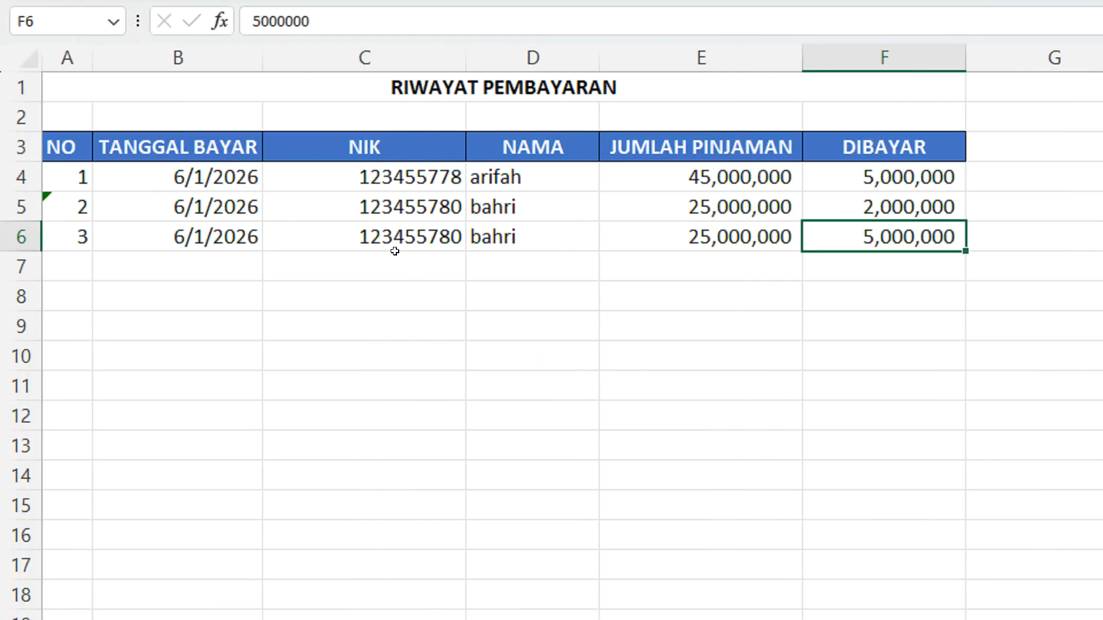
Choose the fourth NIK from the list for cell C7 and check the looked-up NAMA and JUMLAH PINJAMAN
{"action": "left_click", "coordinate": [418, 256]}
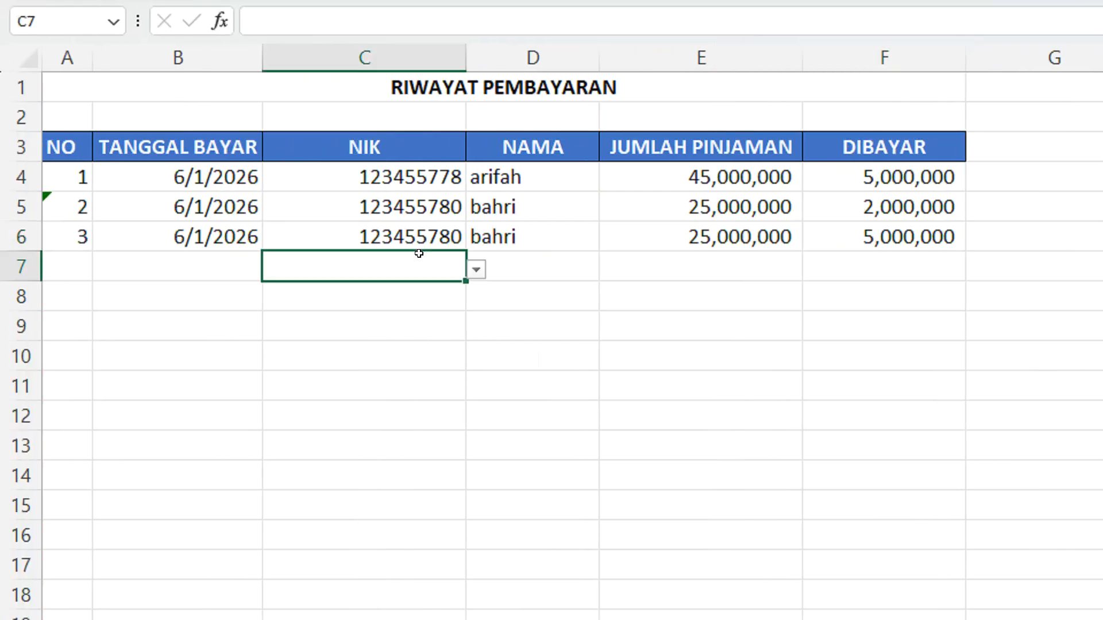
{"action": "left_click", "coordinate": [476, 270]}
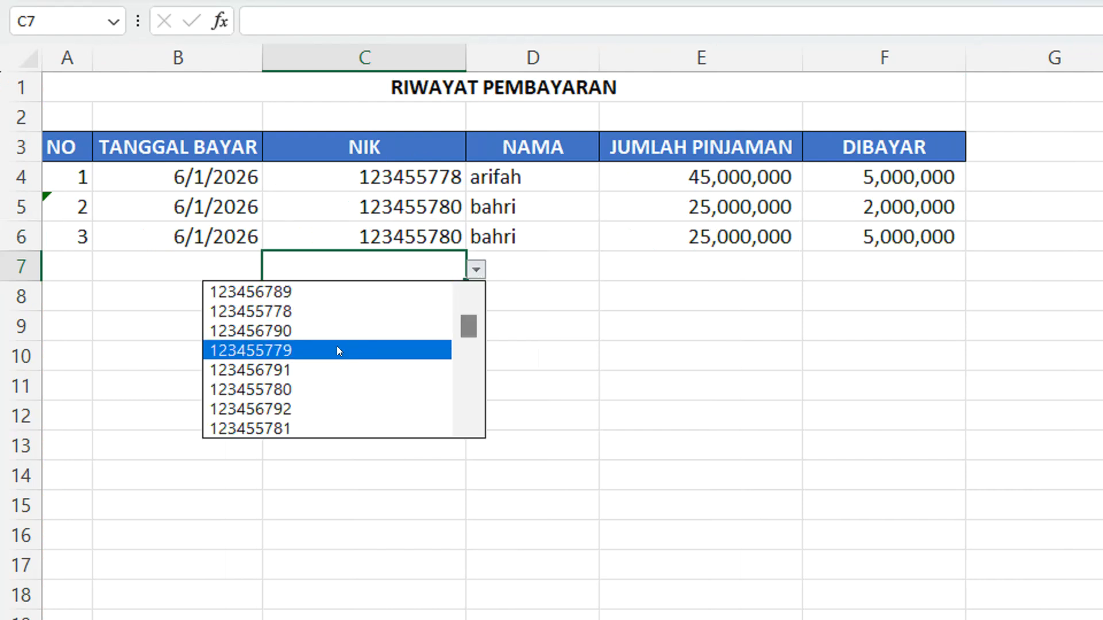
{"action": "left_click", "coordinate": [276, 349]}
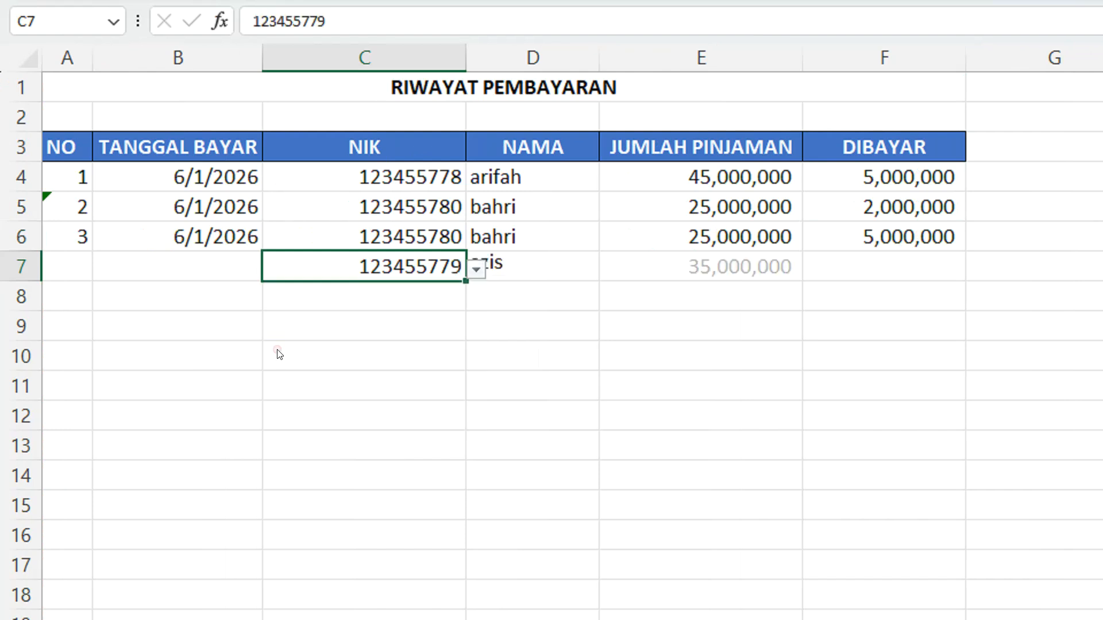
{"action": "left_click", "coordinate": [500, 320]}
{"action": "left_click", "coordinate": [488, 265]}
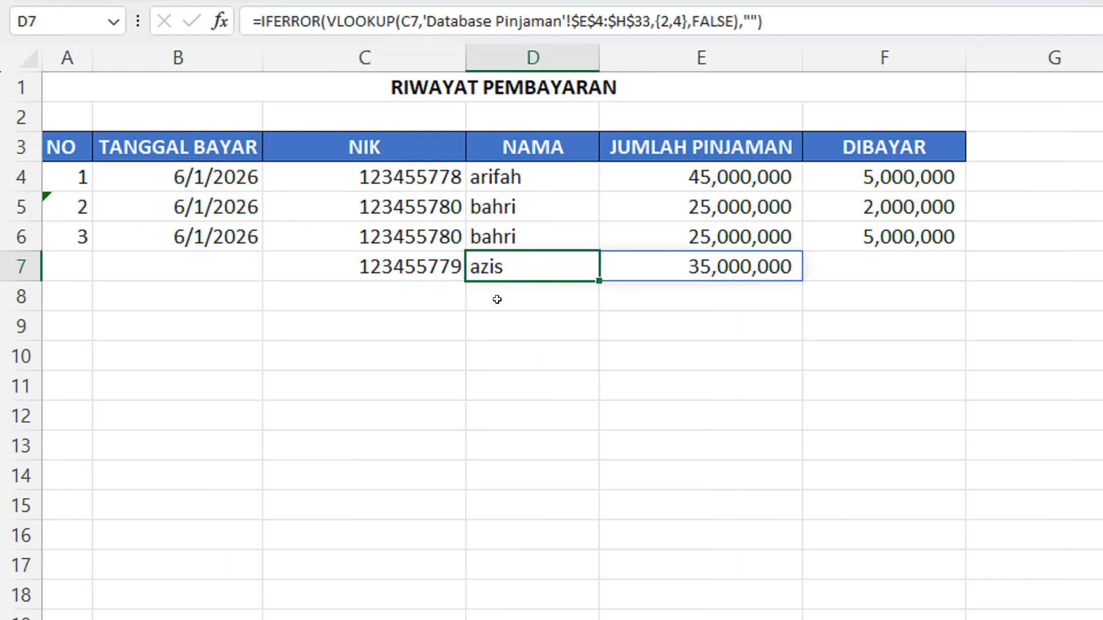
{"action": "left_click", "coordinate": [791, 263]}
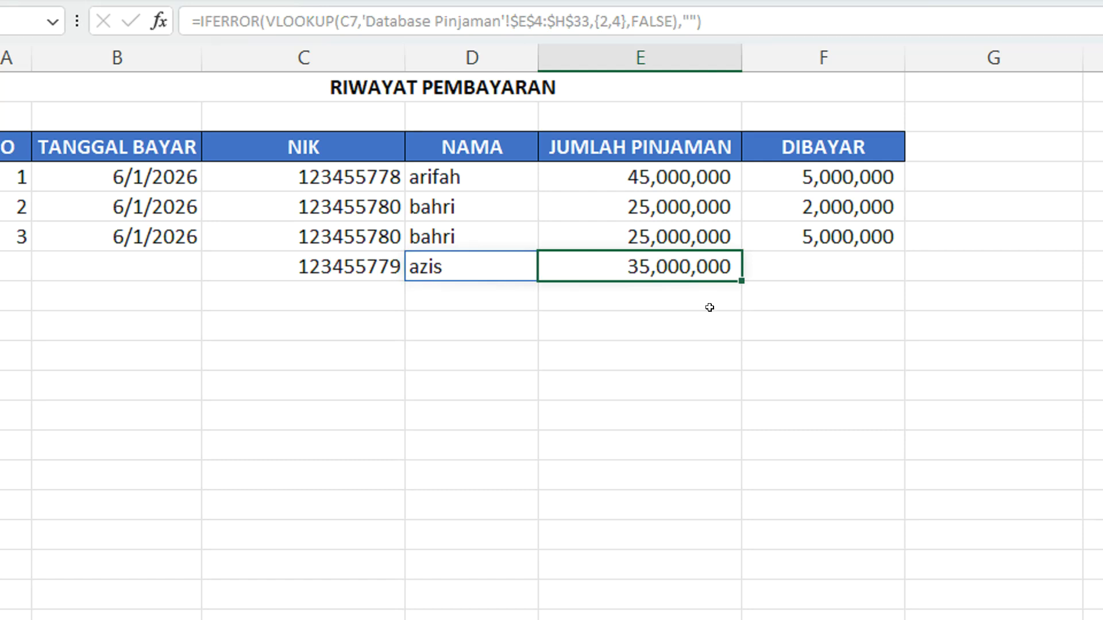
Enter a payment of 1500000 in DIBAYAR cell F7
{"action": "left_click", "coordinate": [821, 251]}
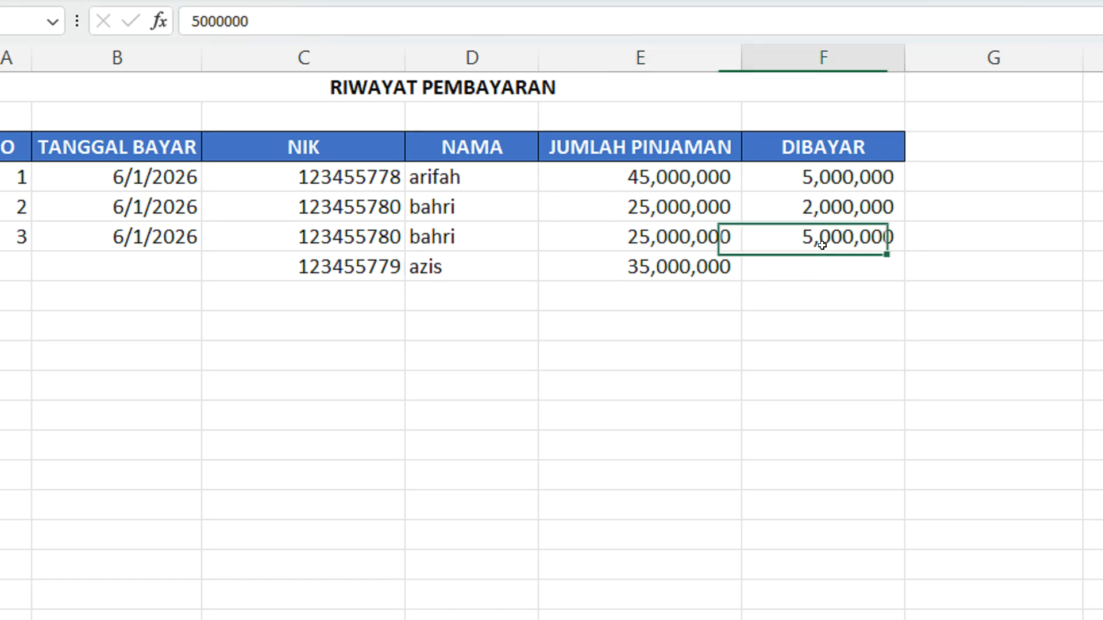
{"action": "left_click", "coordinate": [821, 266]}
{"action": "type", "text": "1,500,0"}
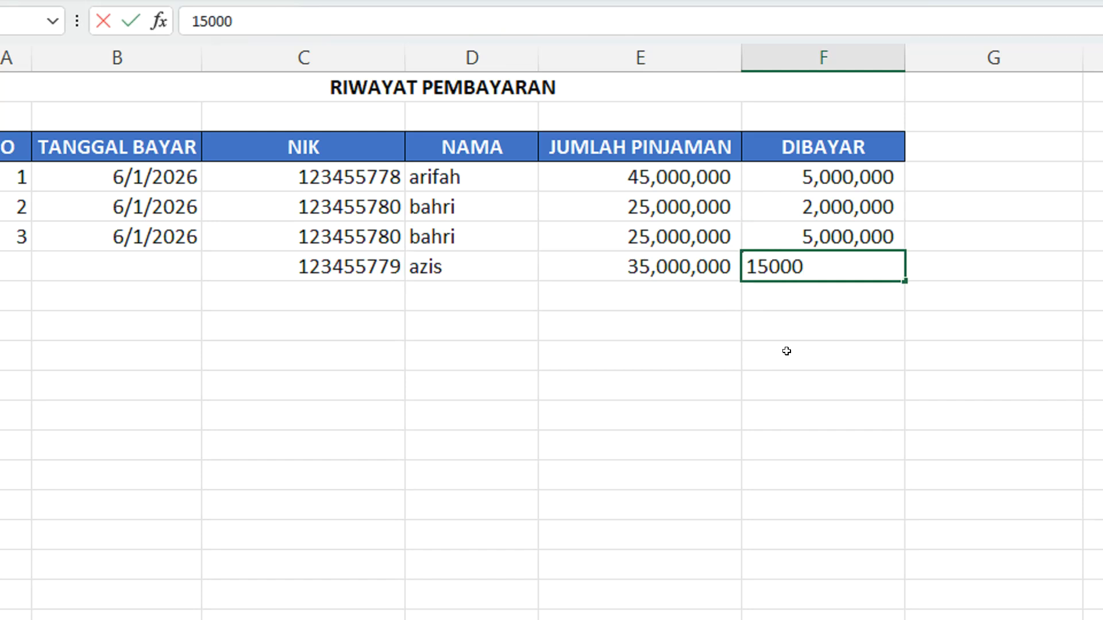
{"action": "type", "text": "00"}
{"action": "key", "text": "Return"}
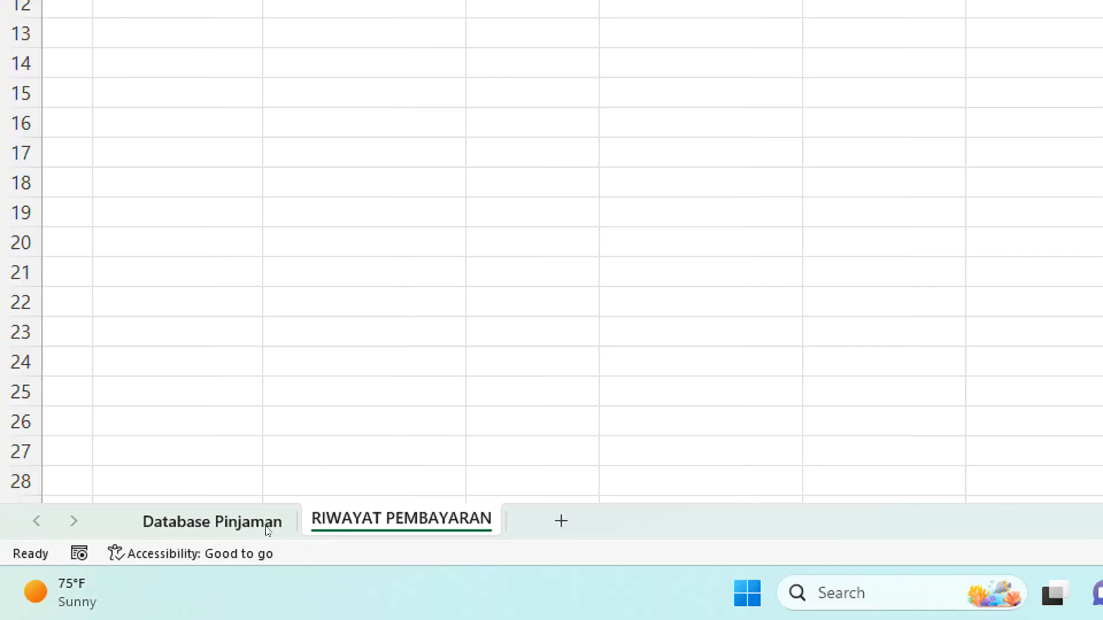
Check the DIBAYAR and SISA cells of record NO 4 on Database Pinjaman, and return to RIWAYAT PEMBAYARAN
{"action": "left_click", "coordinate": [262, 524]}
{"action": "left_click_drag", "start_coordinate": [494, 165], "coordinate": [1022, 164]}
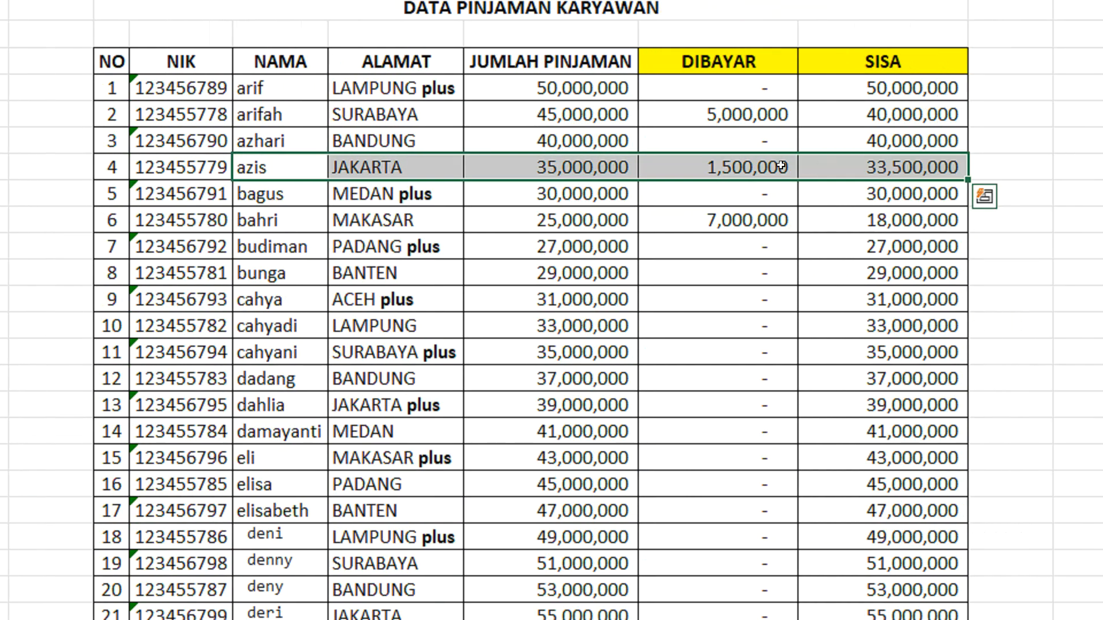
{"action": "left_click", "coordinate": [981, 166]}
{"action": "left_click", "coordinate": [862, 166]}
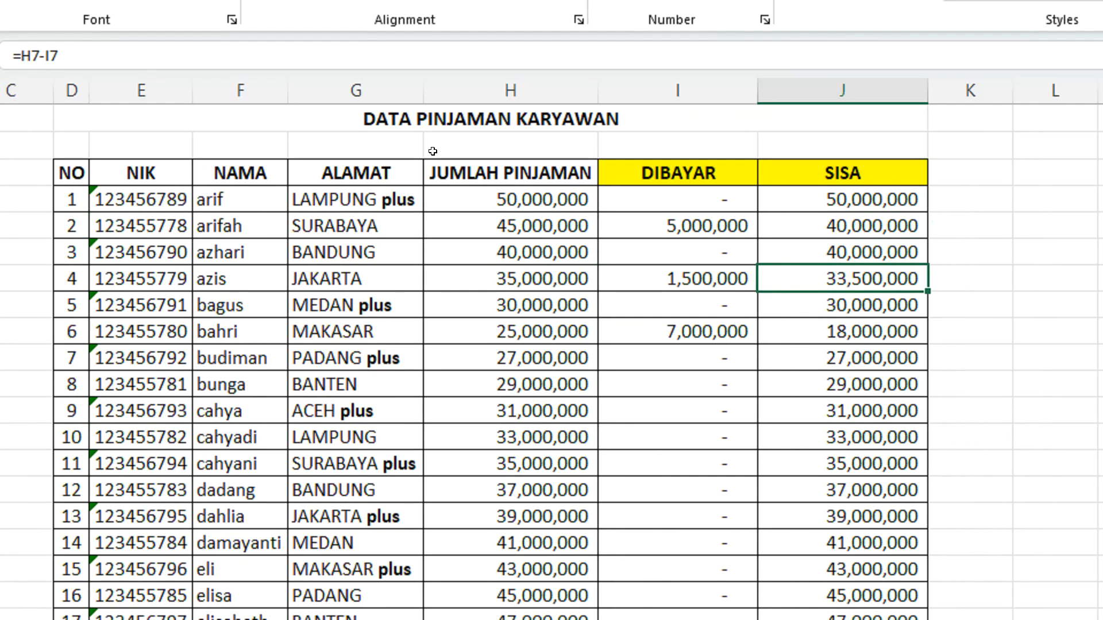
{"action": "left_click", "coordinate": [305, 523]}
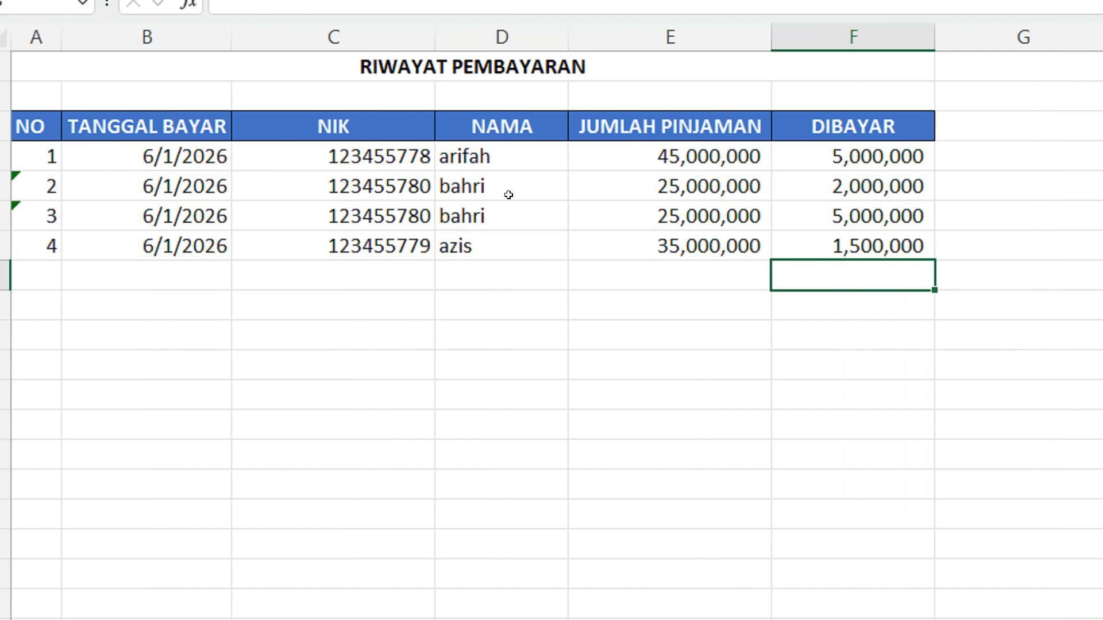
Choose the second NIK from the list for cell C8, matching the employee in row 4
{"action": "left_click", "coordinate": [402, 266]}
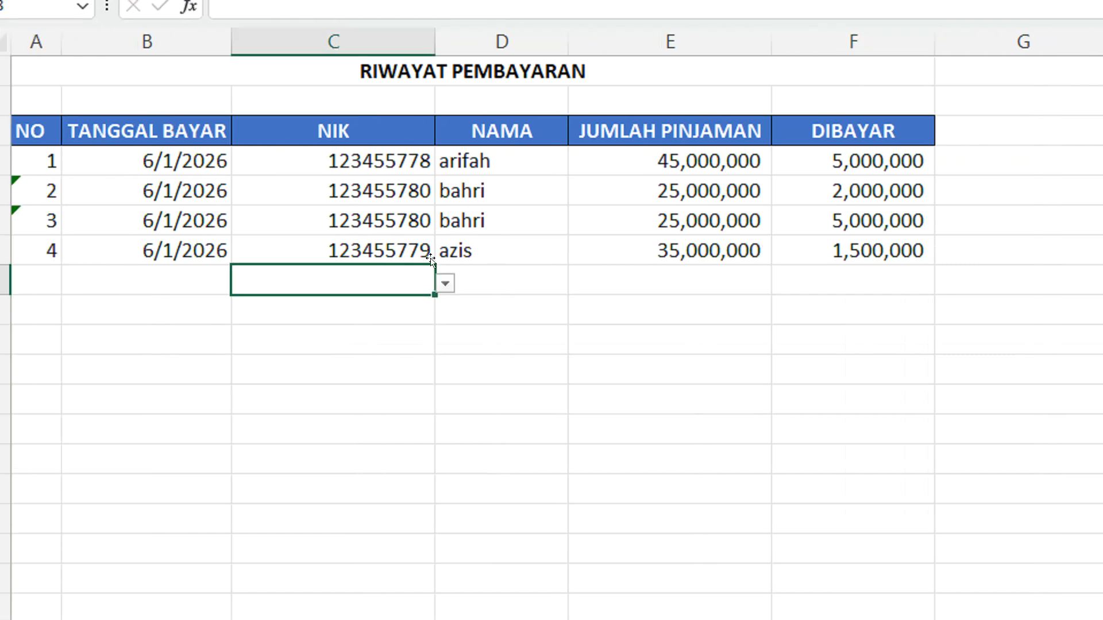
{"action": "left_click", "coordinate": [447, 283]}
{"action": "left_click", "coordinate": [330, 322]}
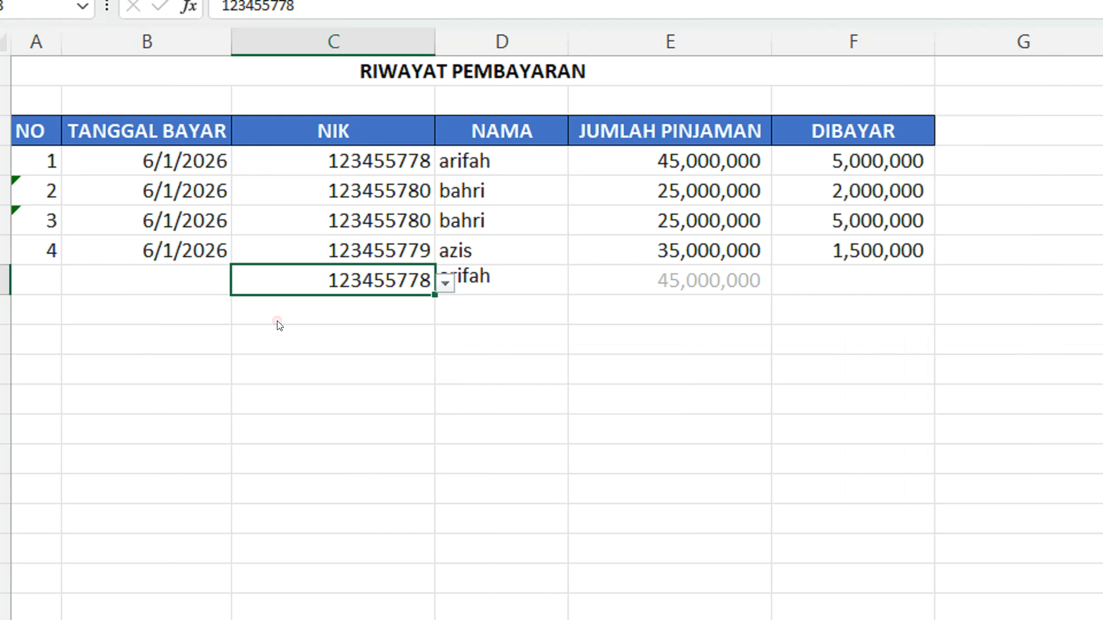
Check the looked-up NAMA in row 8 and enter a payment of 4000000 in DIBAYAR cell F8
{"action": "left_click", "coordinate": [414, 335]}
{"action": "left_click", "coordinate": [475, 274]}
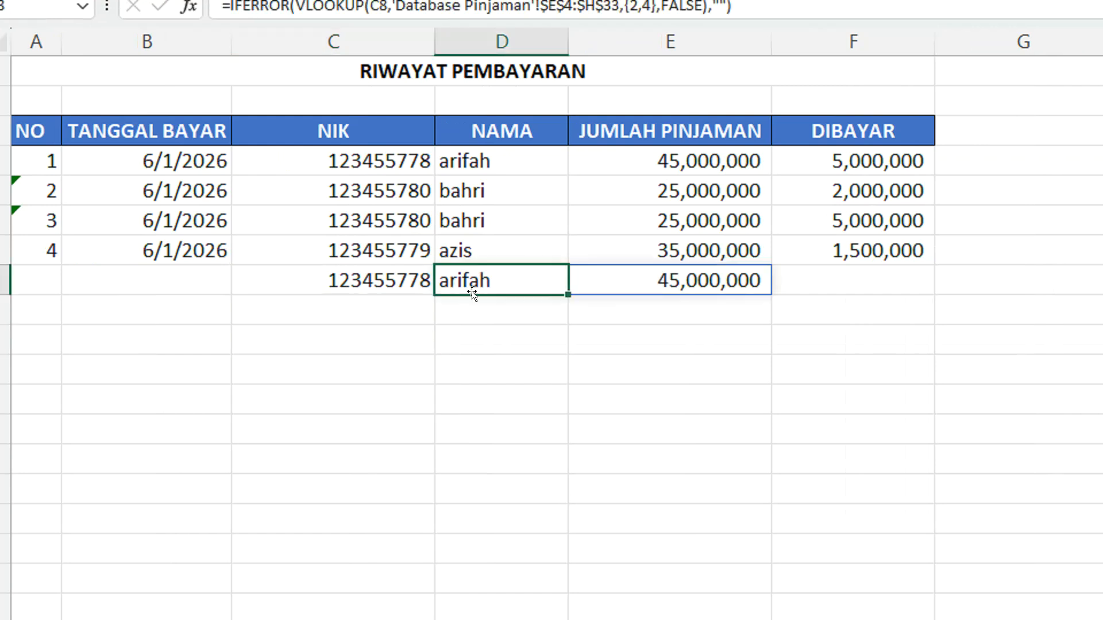
{"action": "left_click", "coordinate": [825, 279]}
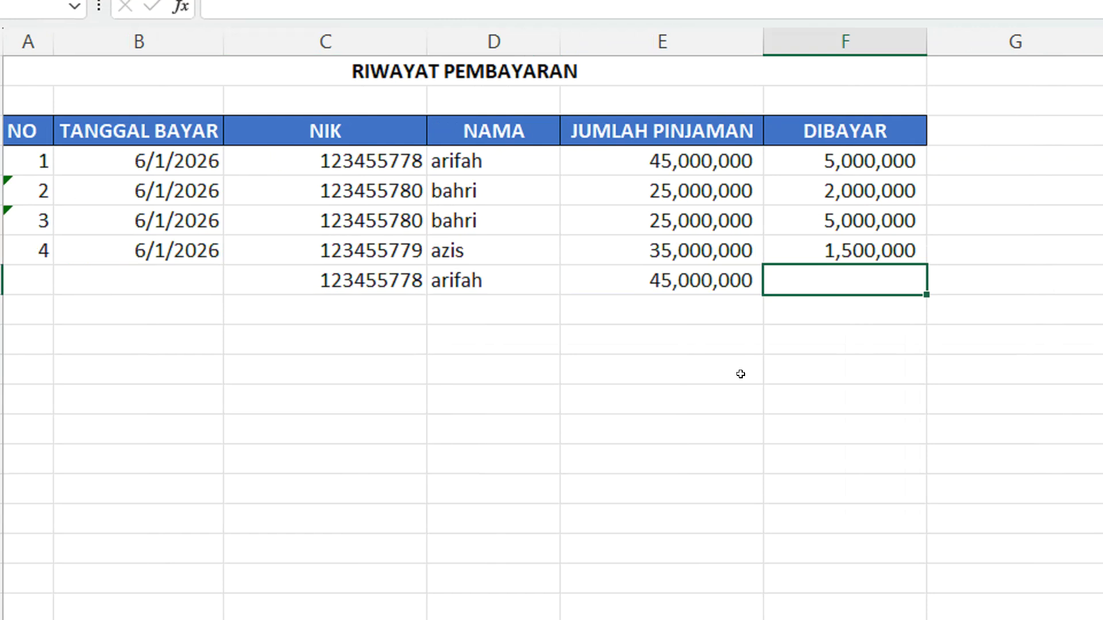
{"action": "type", "text": "4000000"}
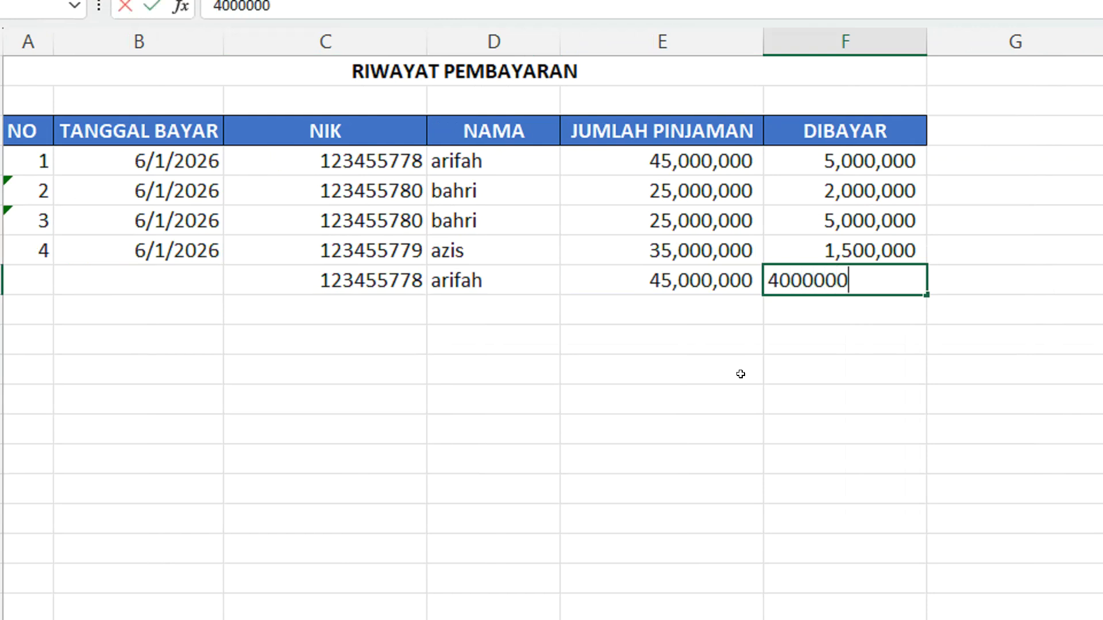
{"action": "key", "text": "Return"}
{"action": "left_click", "coordinate": [819, 279]}
{"action": "left_click", "coordinate": [70, 280]}
{"action": "left_click", "coordinate": [198, 280]}
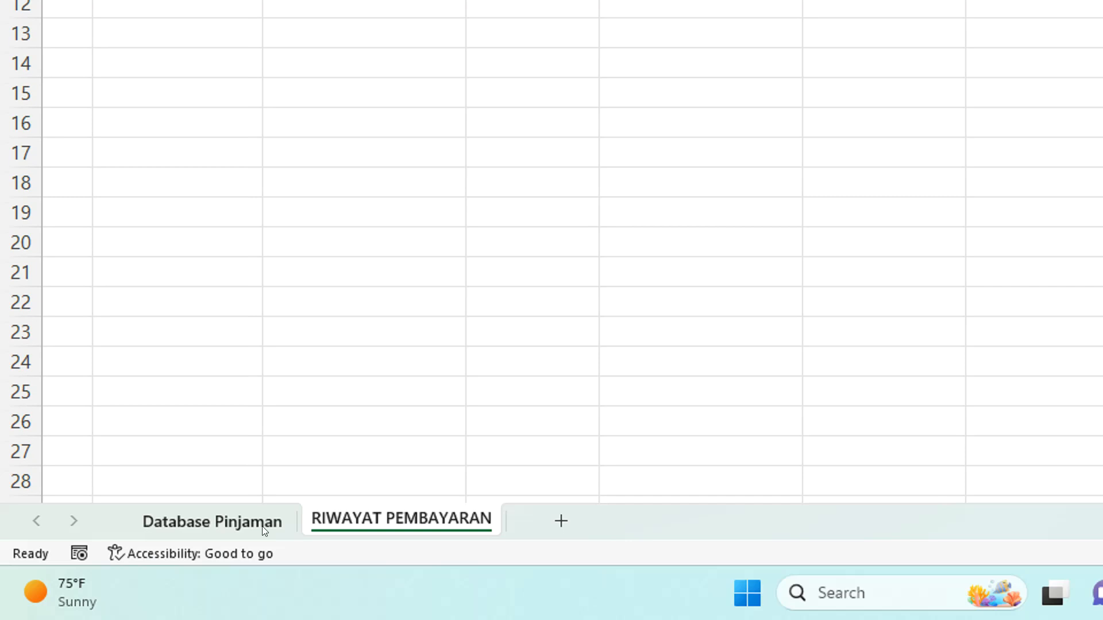
Check the loan, DIBAYAR and SISA cells of record NO 2 on the Database Pinjaman sheet
{"action": "left_click", "coordinate": [262, 525]}
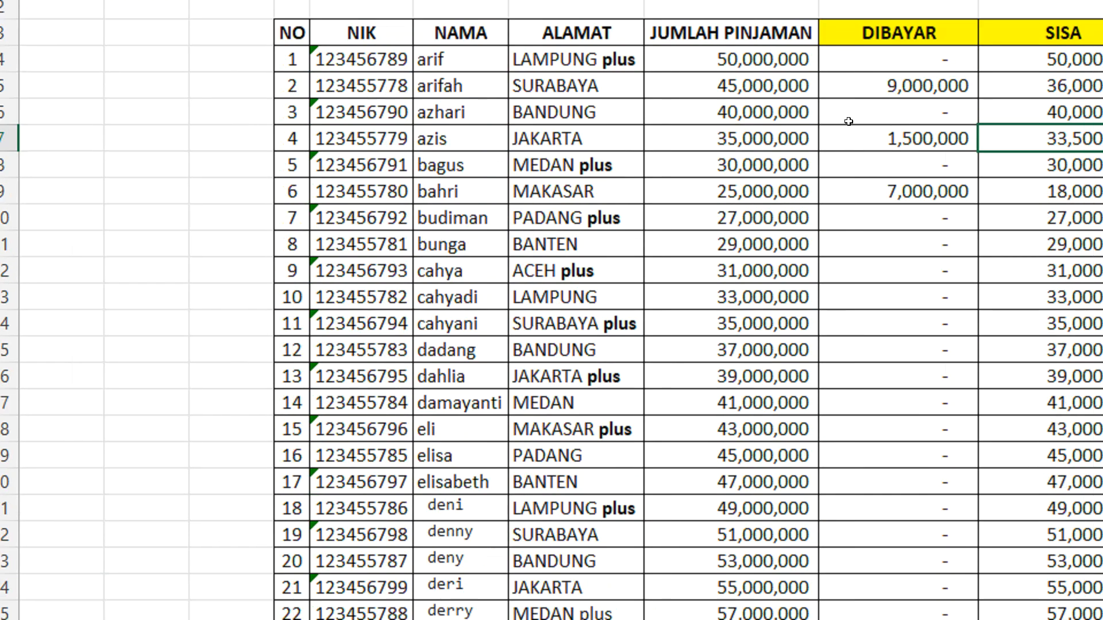
{"action": "left_click", "coordinate": [791, 160]}
{"action": "left_click_drag", "start_coordinate": [371, 154], "coordinate": [819, 161]}
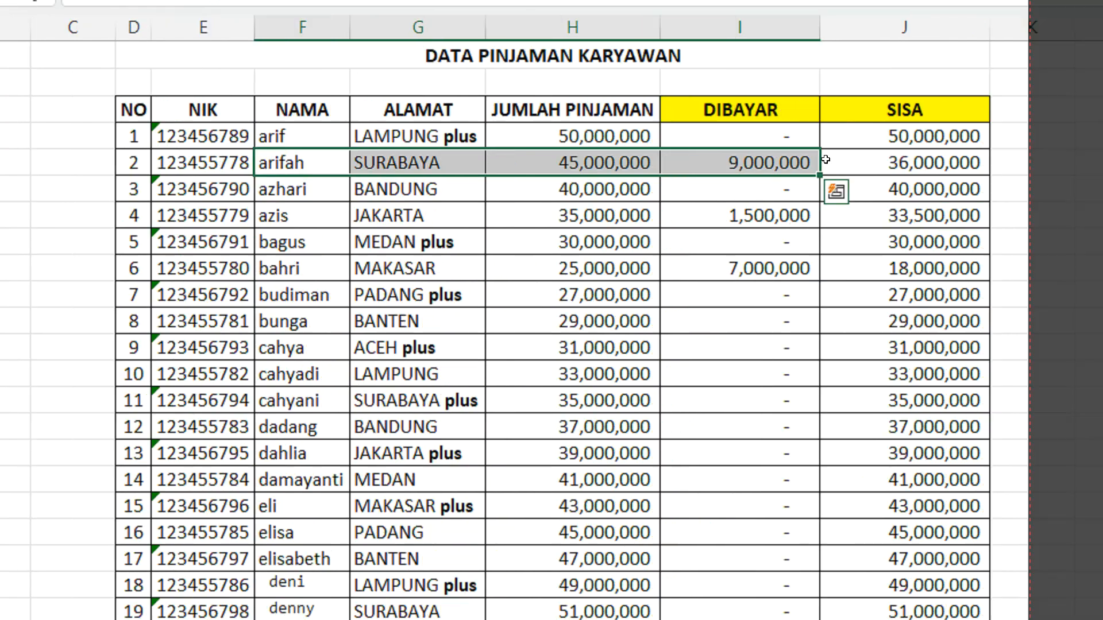
{"action": "left_click", "coordinate": [939, 155]}
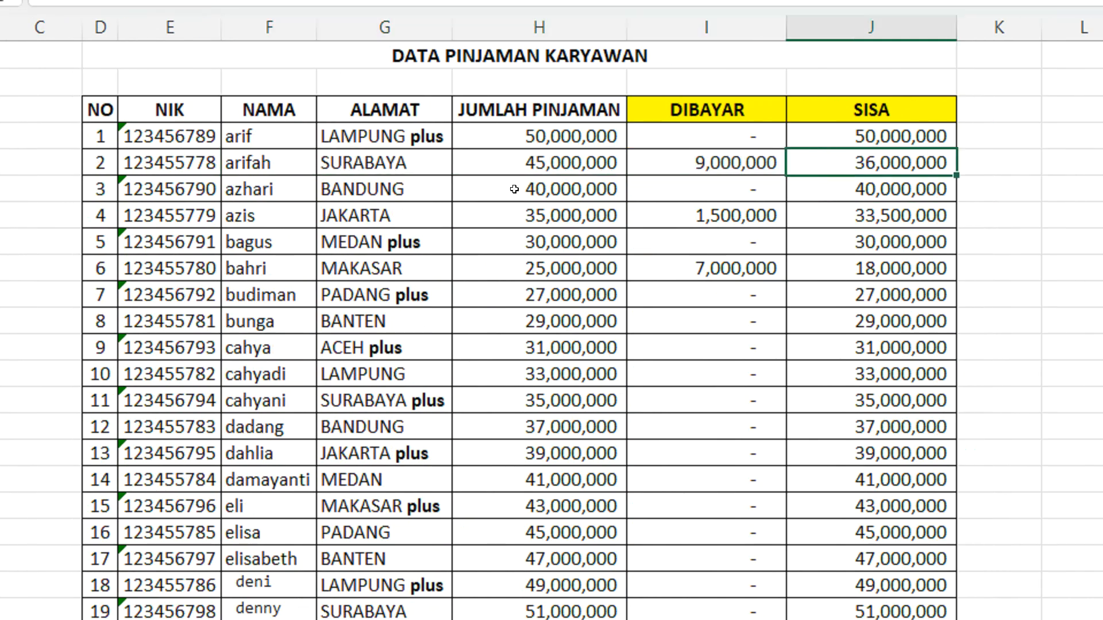